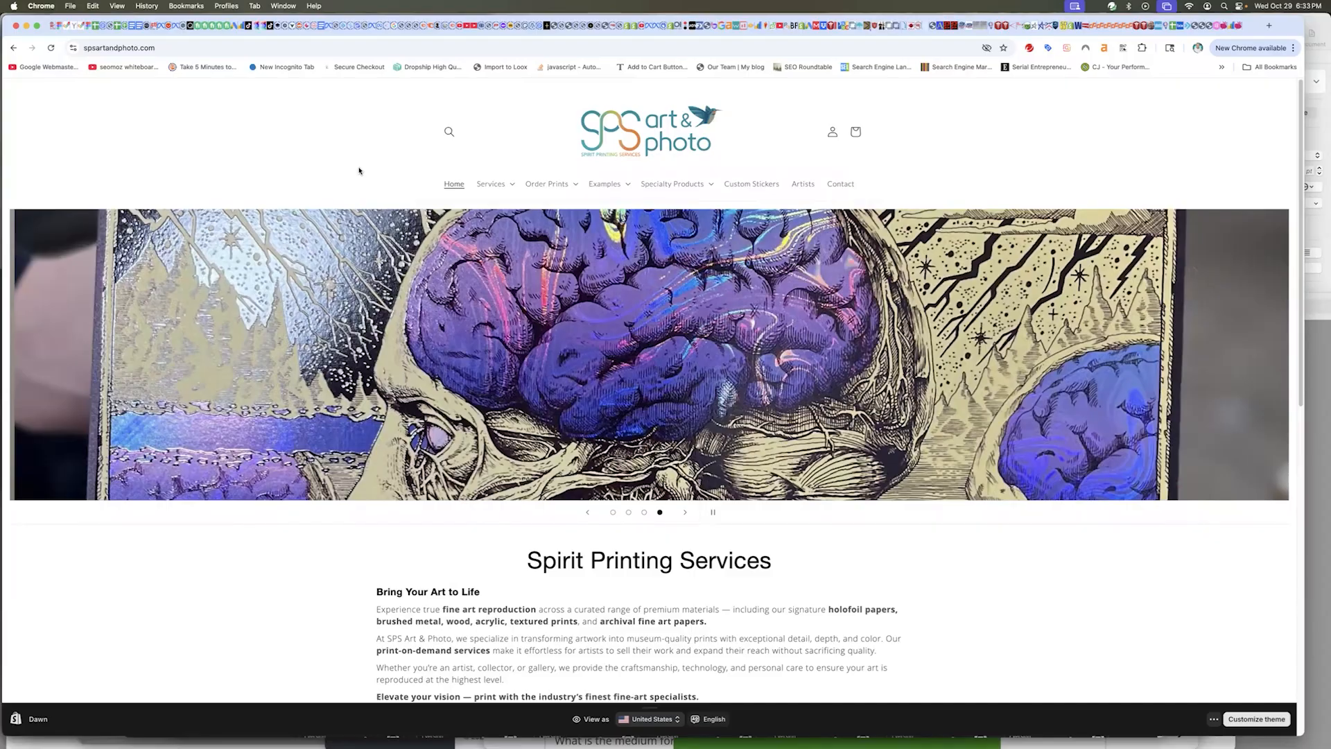
- Switch to the Shopify admin, open the Prints collection, and review its product matching conditions
key(ctrl+Tab)
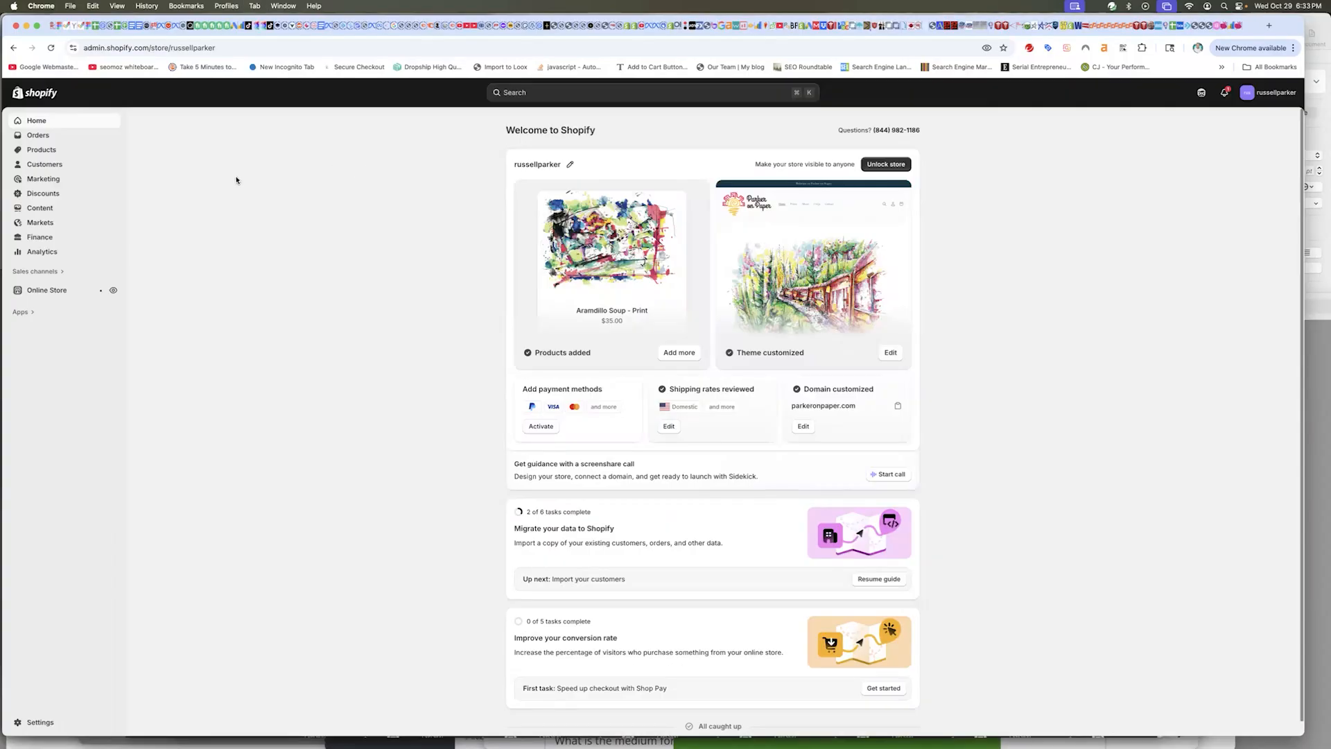
click(50, 149)
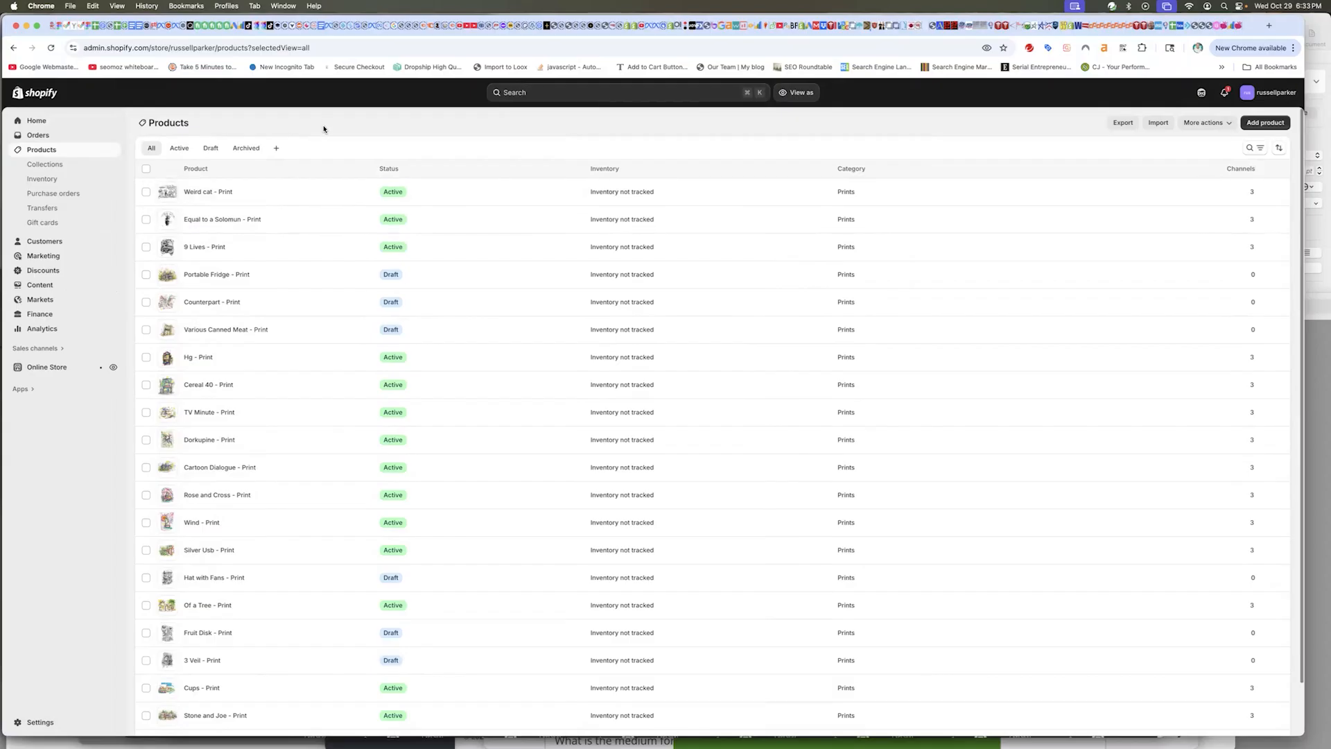
click(44, 165)
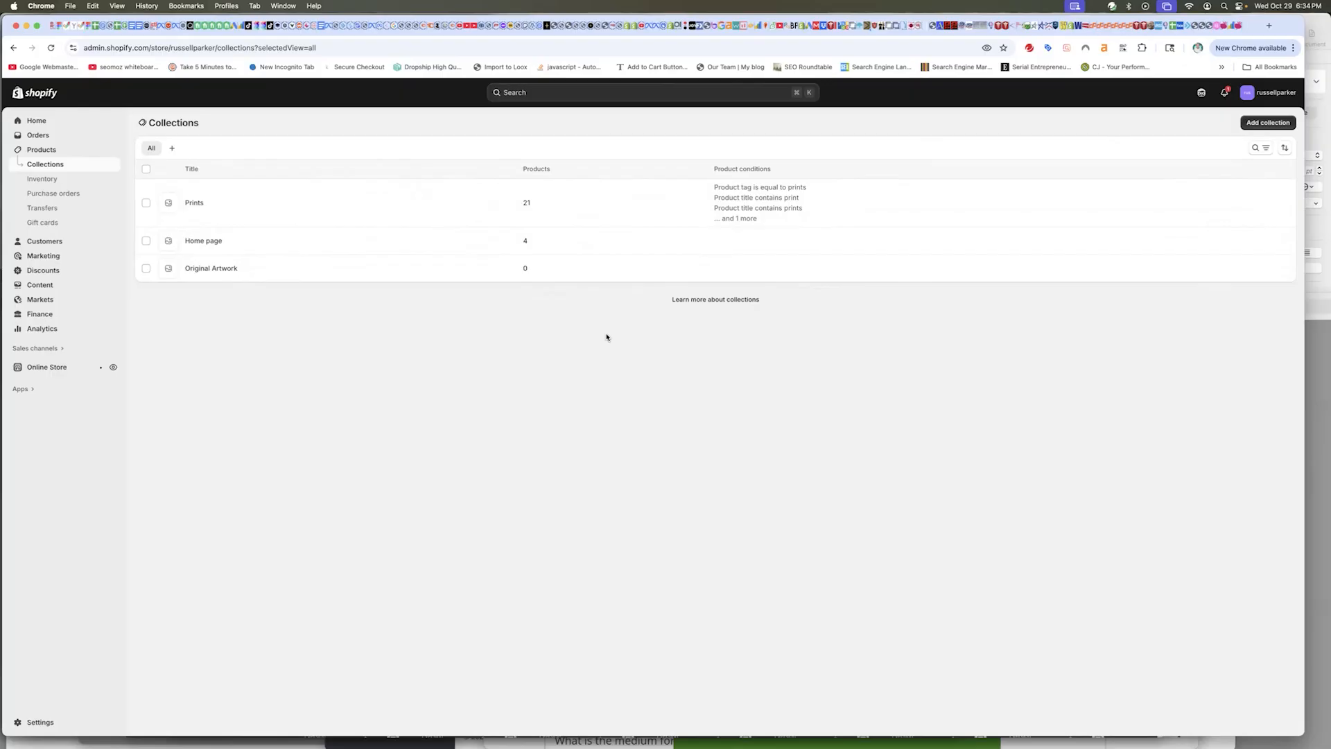
click(194, 203)
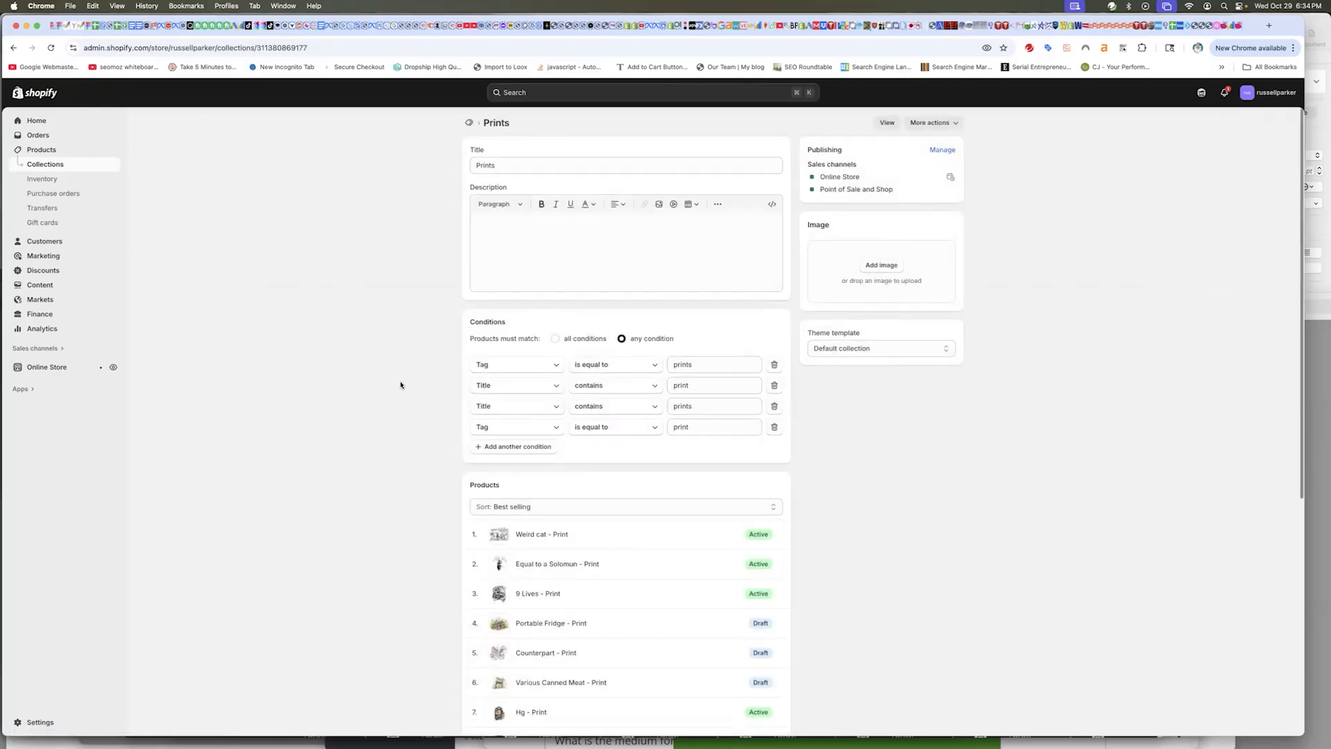
scroll(580, 281, down, 1)
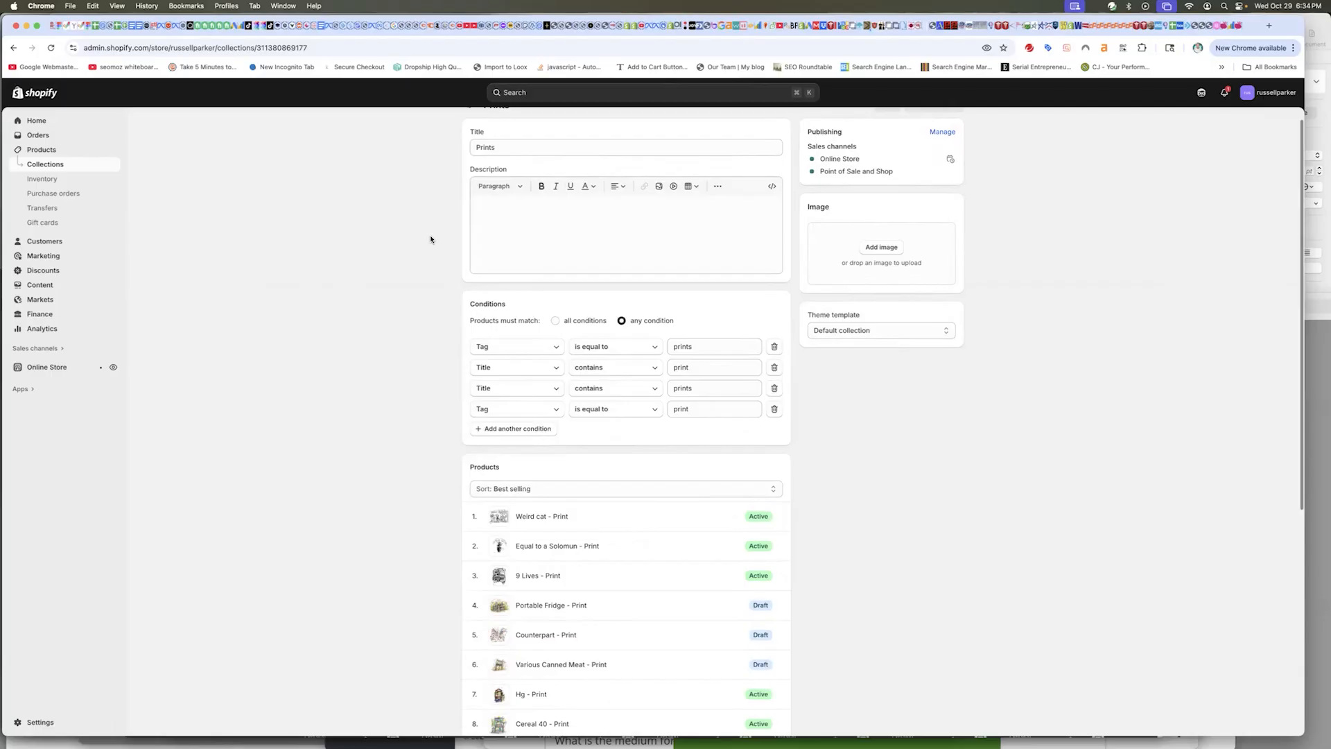
- View the live online store and browse through the artworks on its Prints page
click(112, 367)
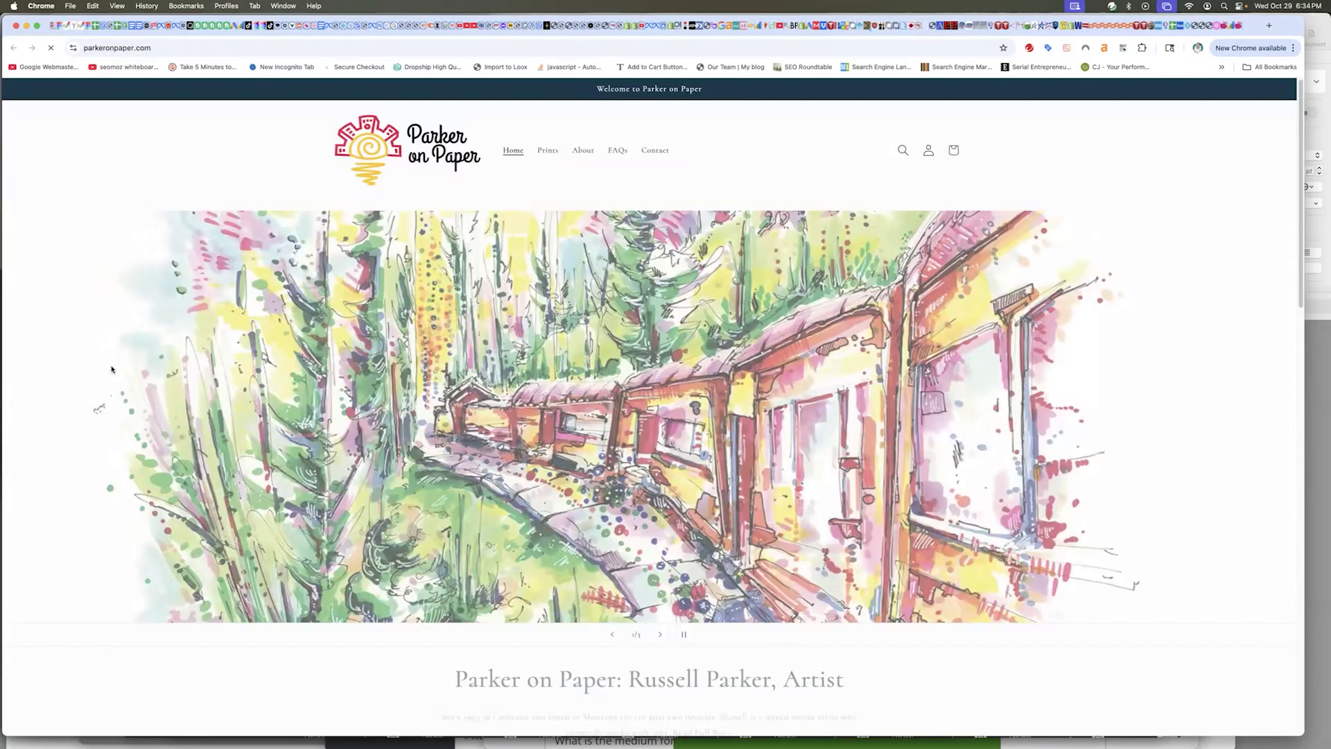
click(545, 152)
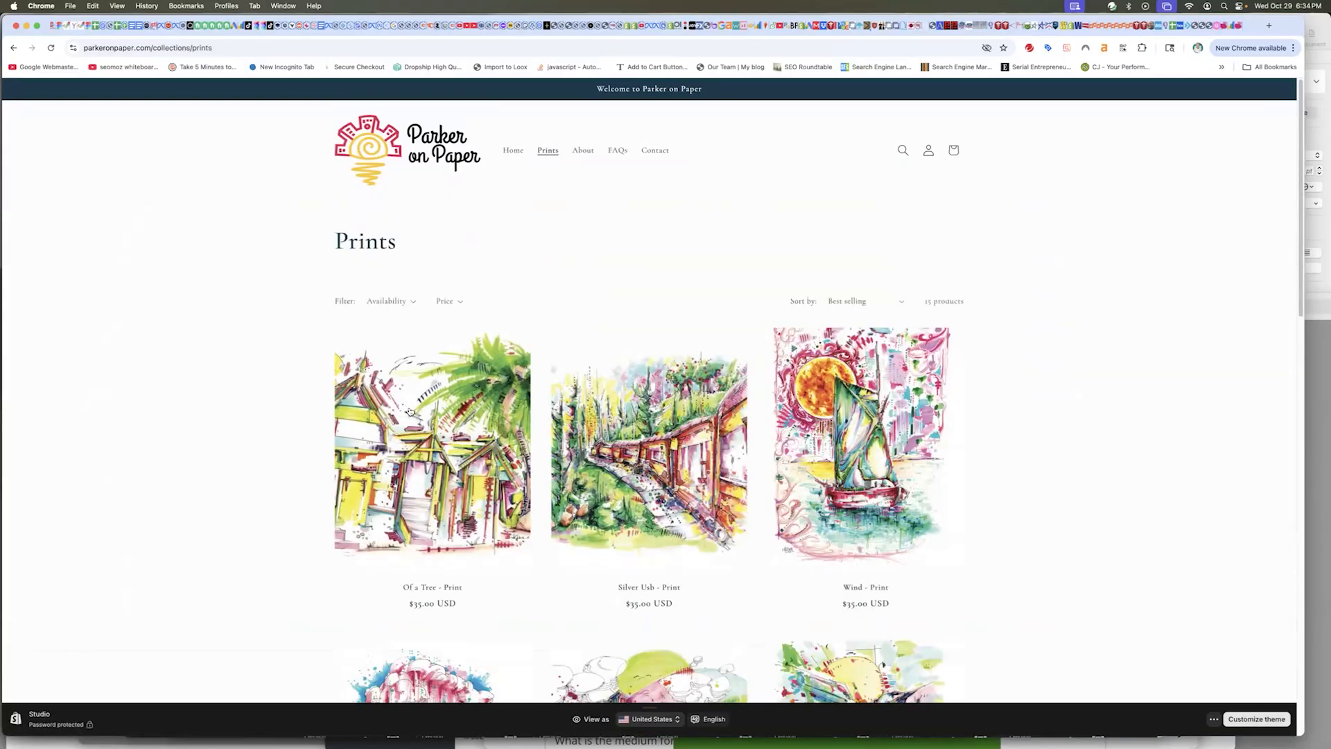
scroll(900, 435, down, 2)
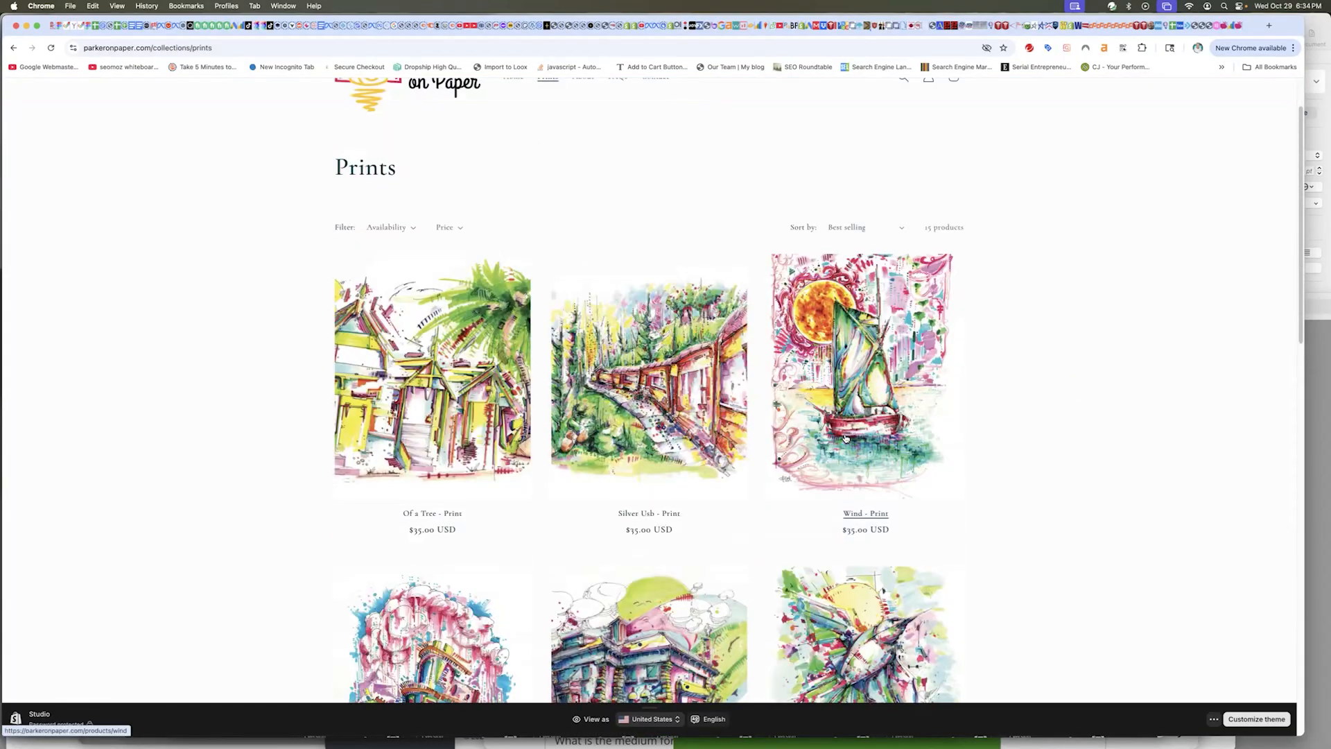
scroll(686, 401, down, 5)
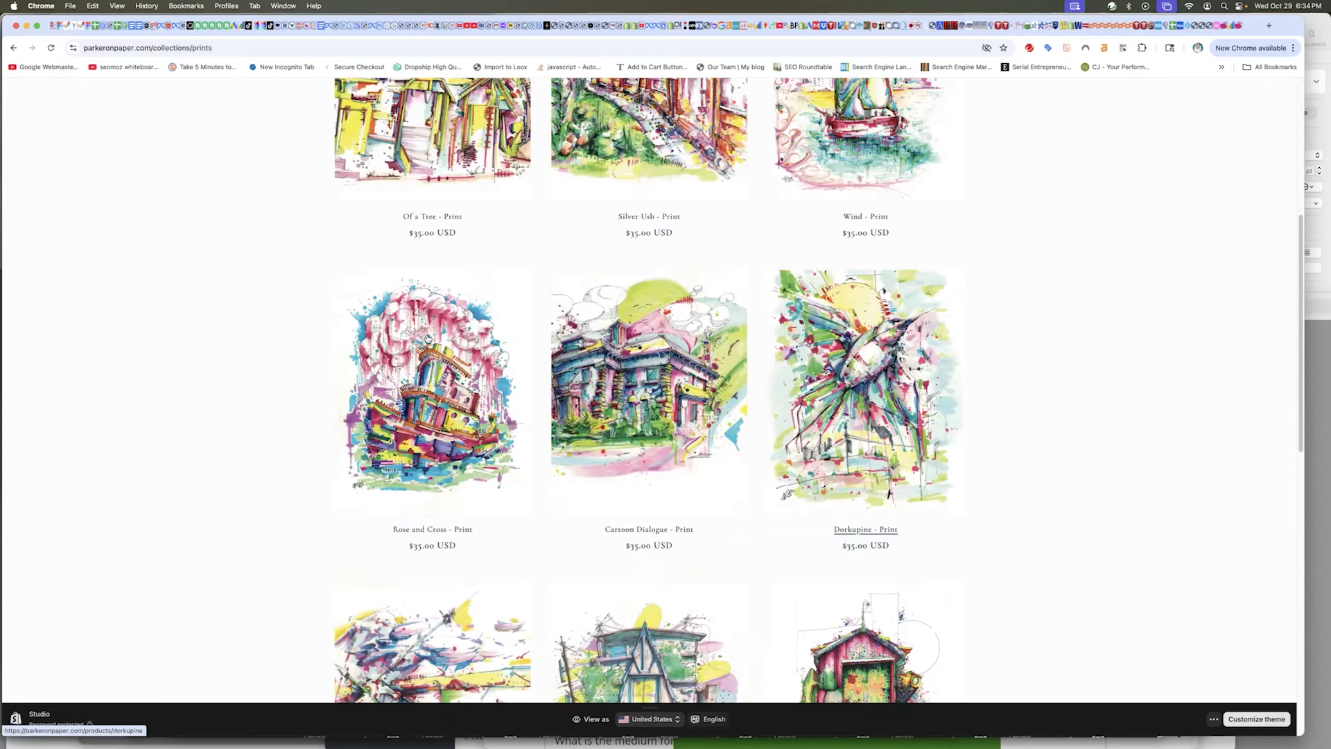
scroll(430, 450, down, 4)
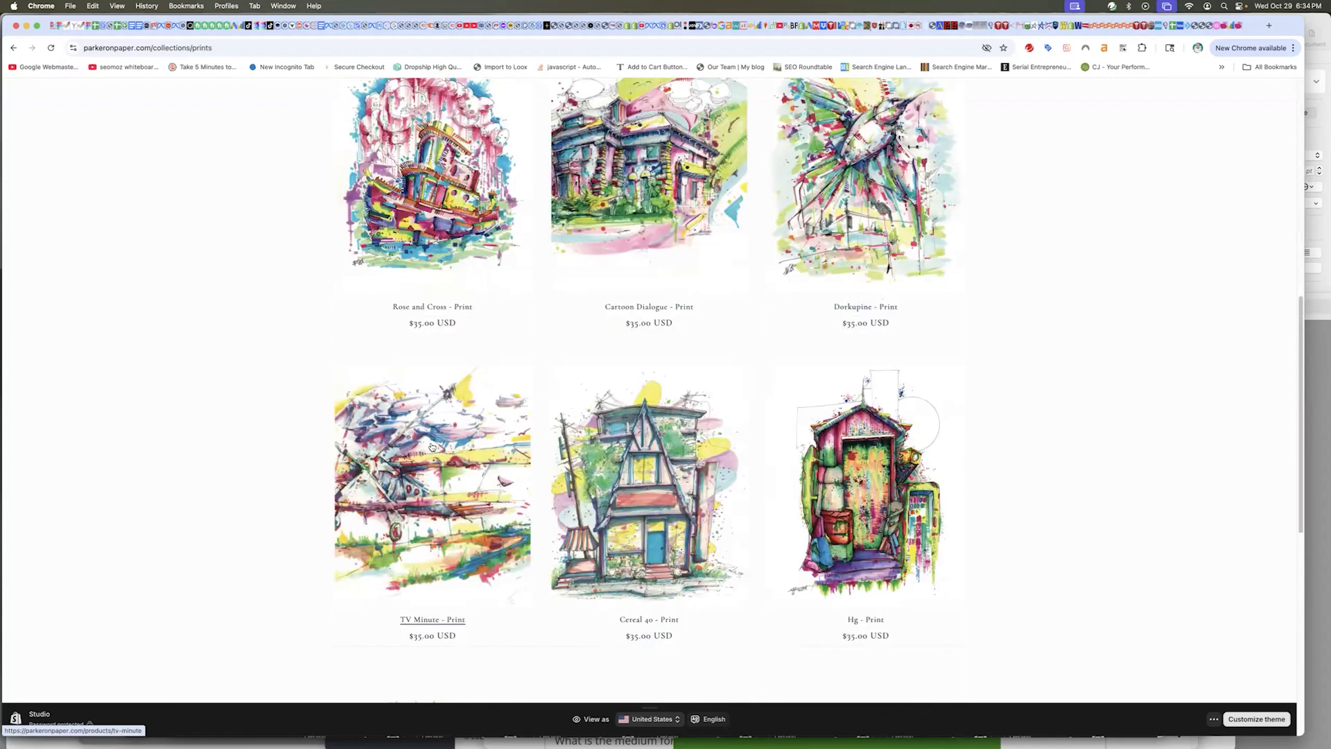
scroll(431, 447, down, 6)
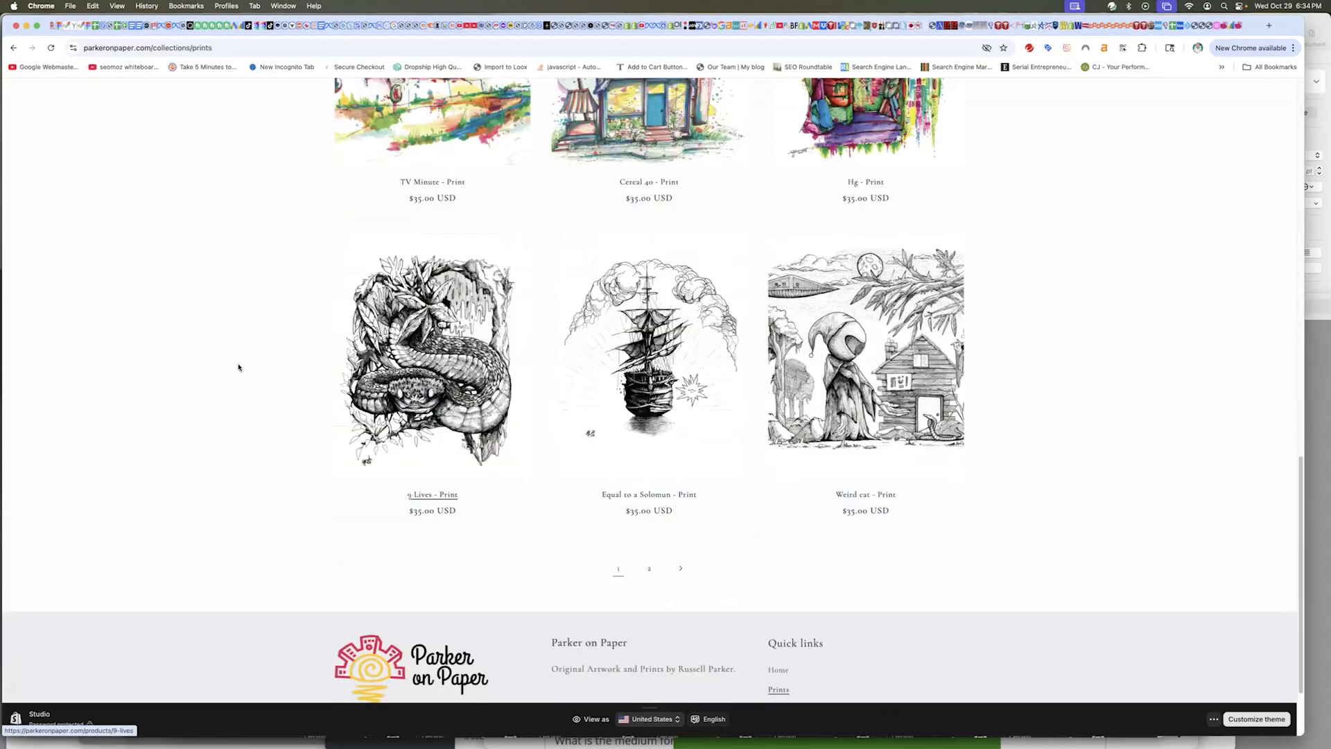
scroll(235, 357, up, 15)
- Return to the Shopify admin and open the Weird cat - Print product for editing
key(ctrl+Tab)
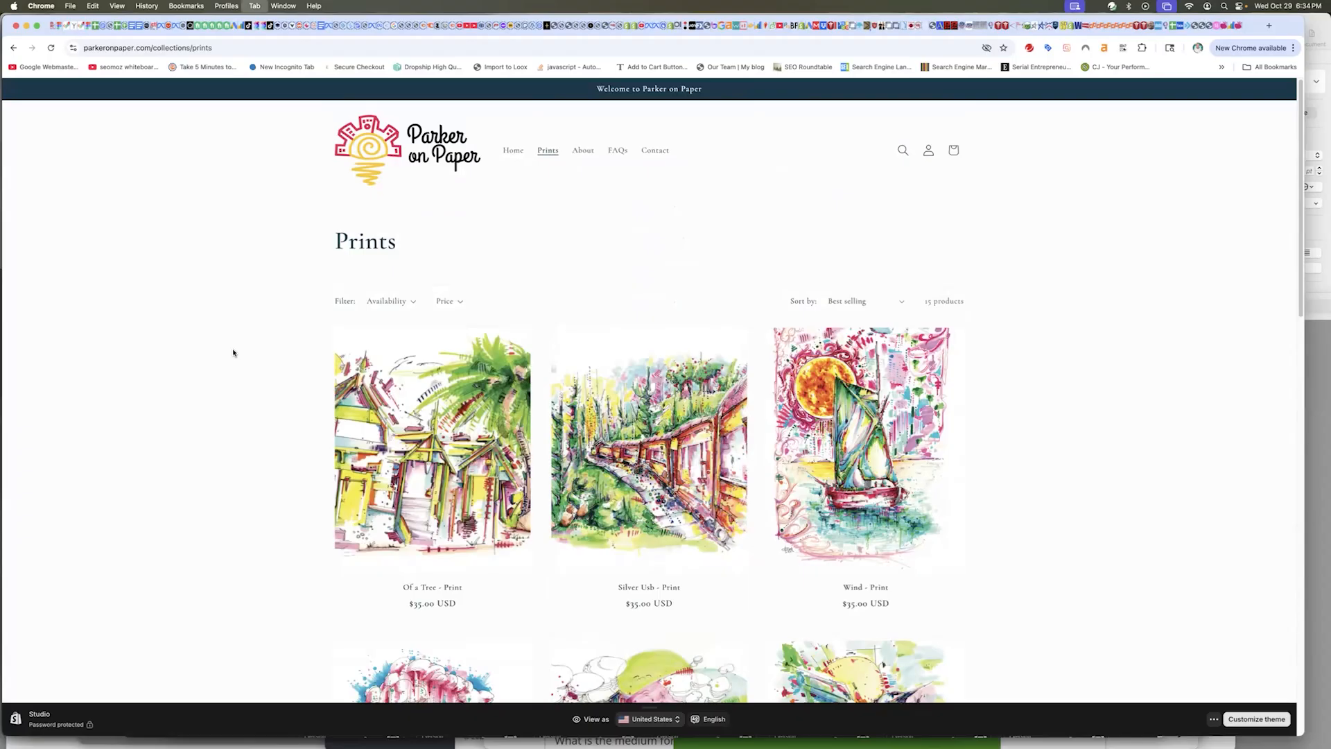
key(ctrl+Tab)
click(41, 149)
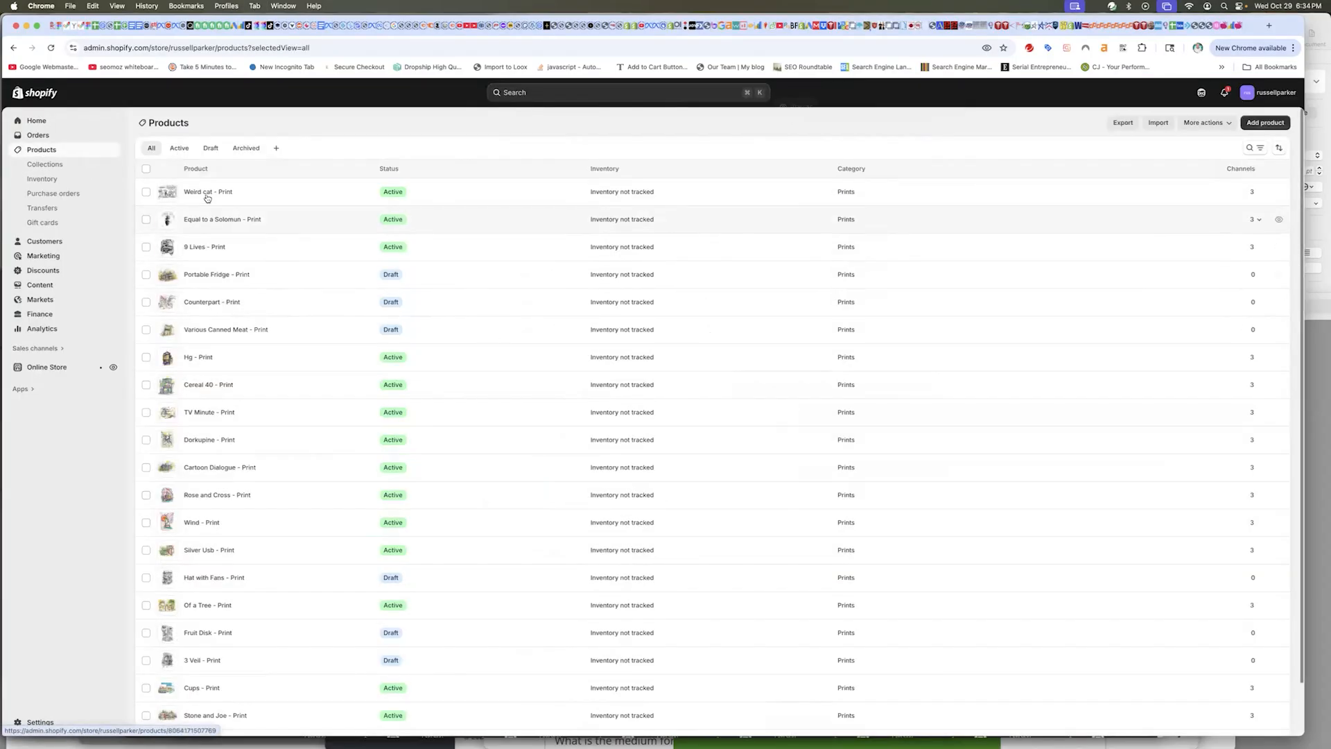
click(198, 194)
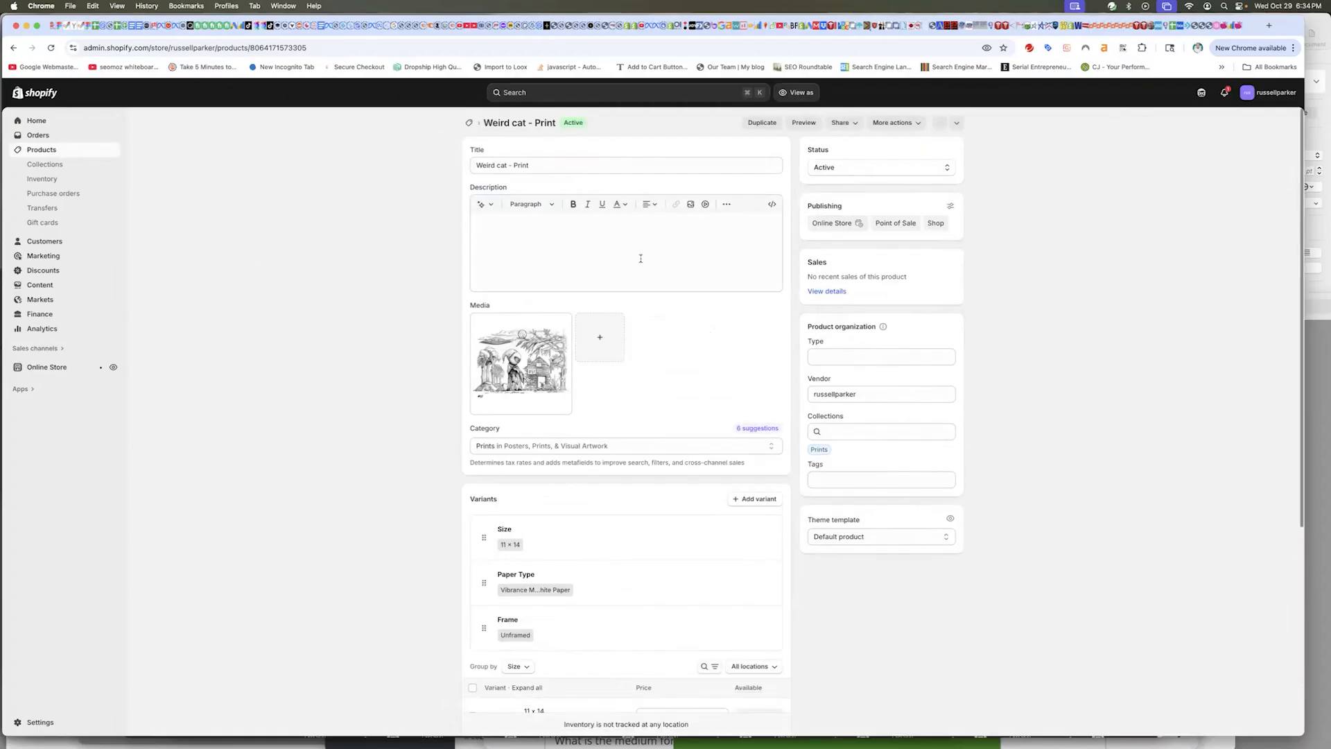
- Look at the product's empty description and the media files available to add, without selecting any
click(522, 245)
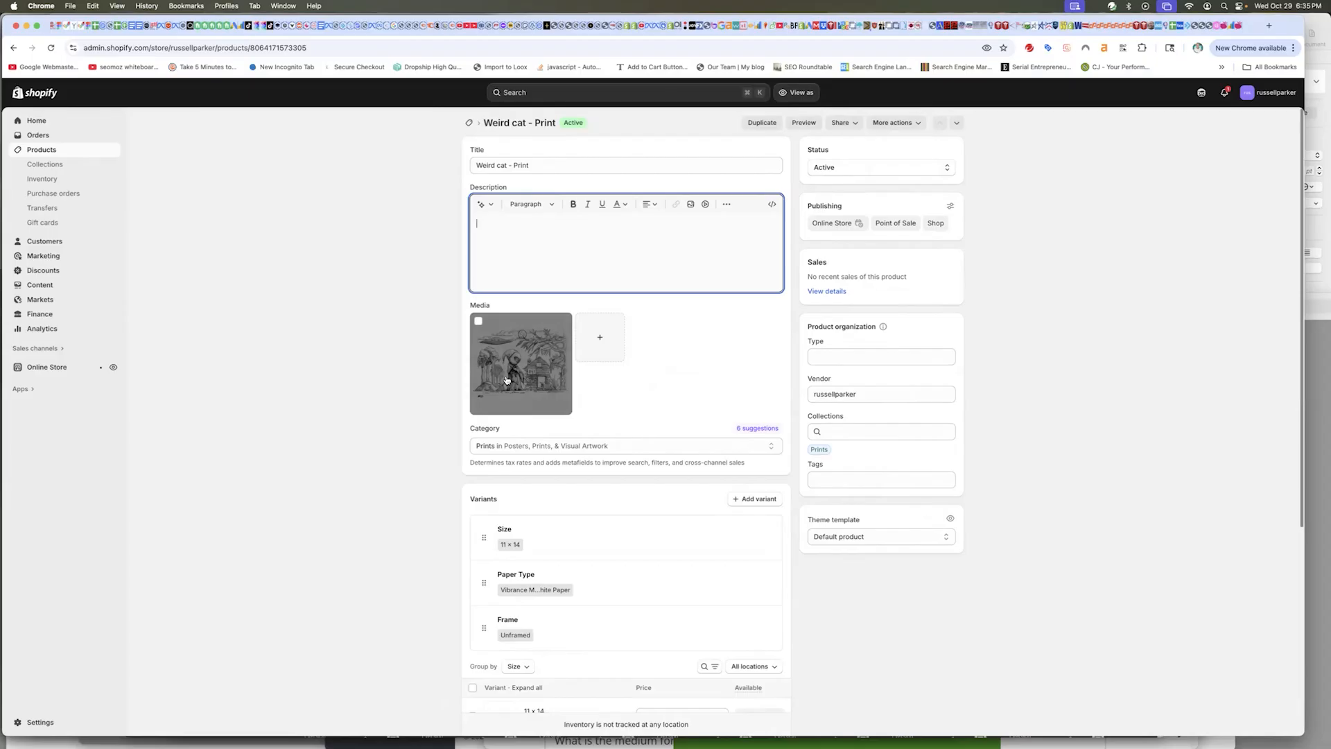
click(600, 337)
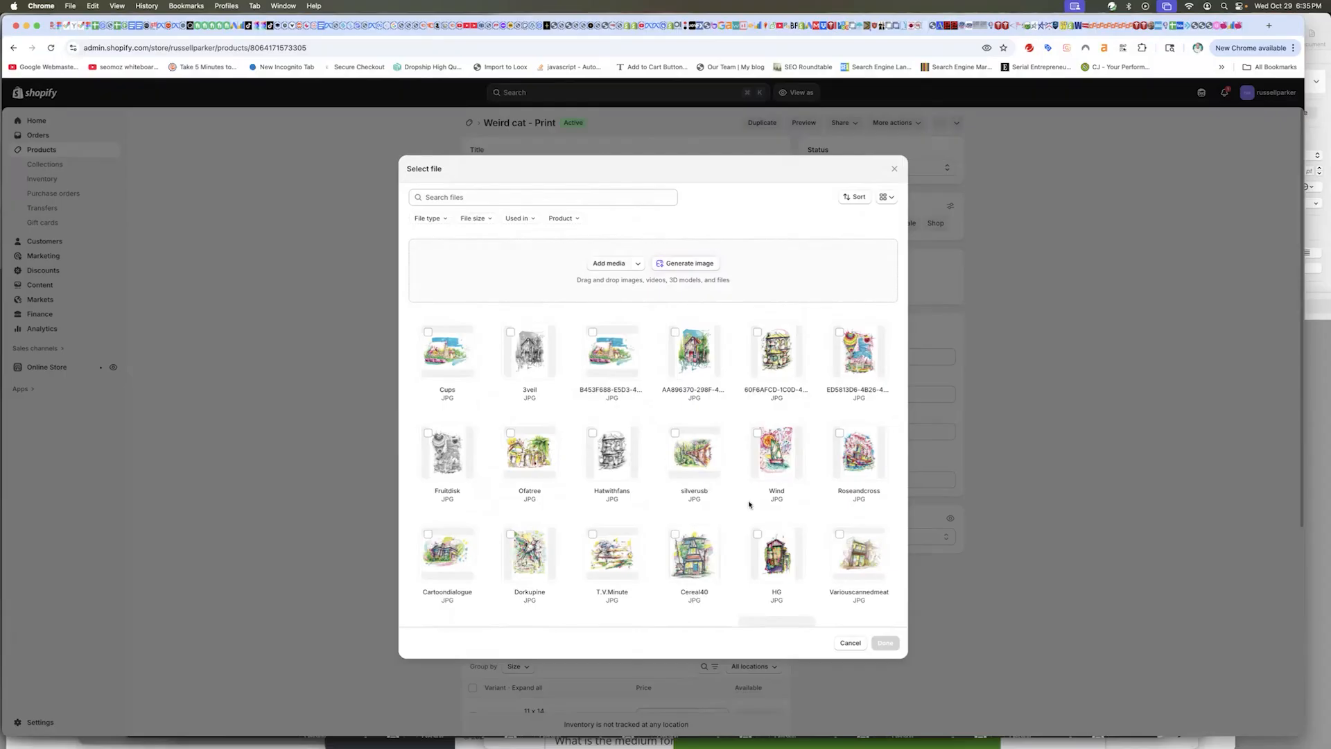
click(851, 644)
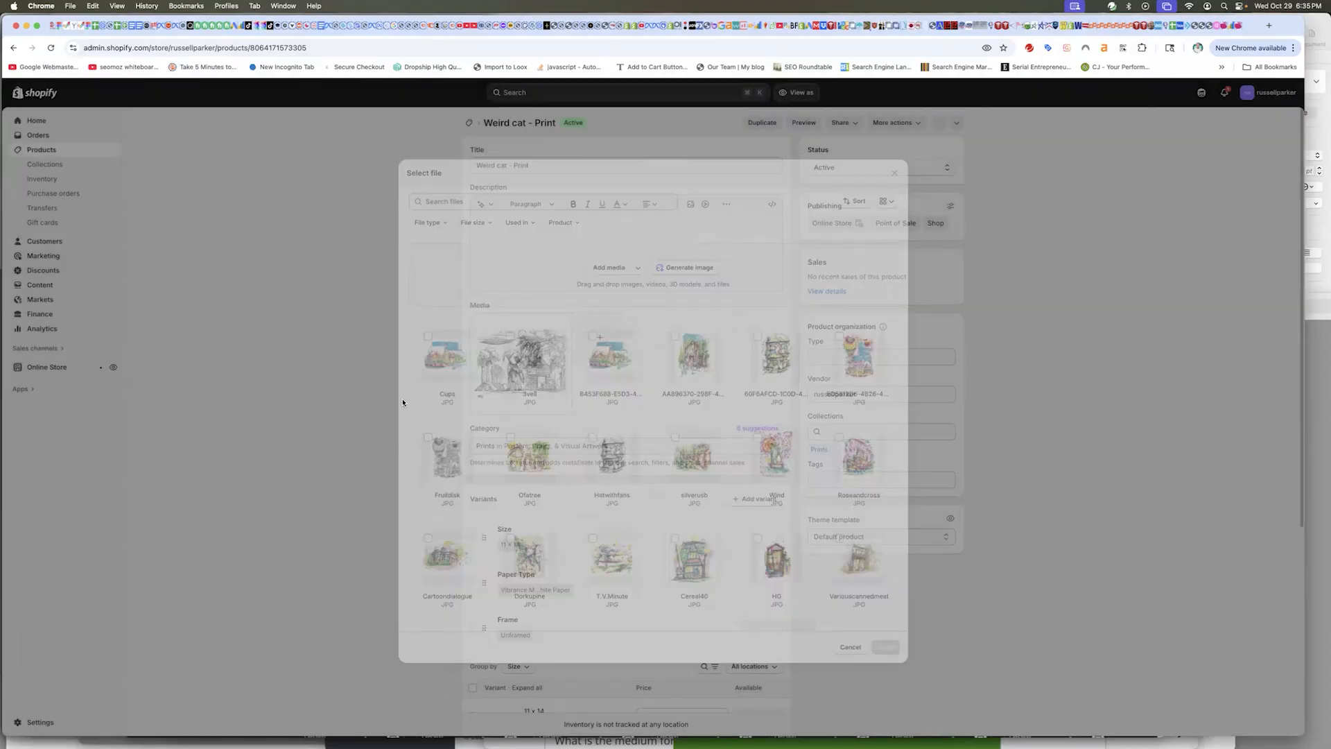
- Check the category options under Posters, Prints, & Visual Artwork for the product
scroll(401, 401, down, 3)
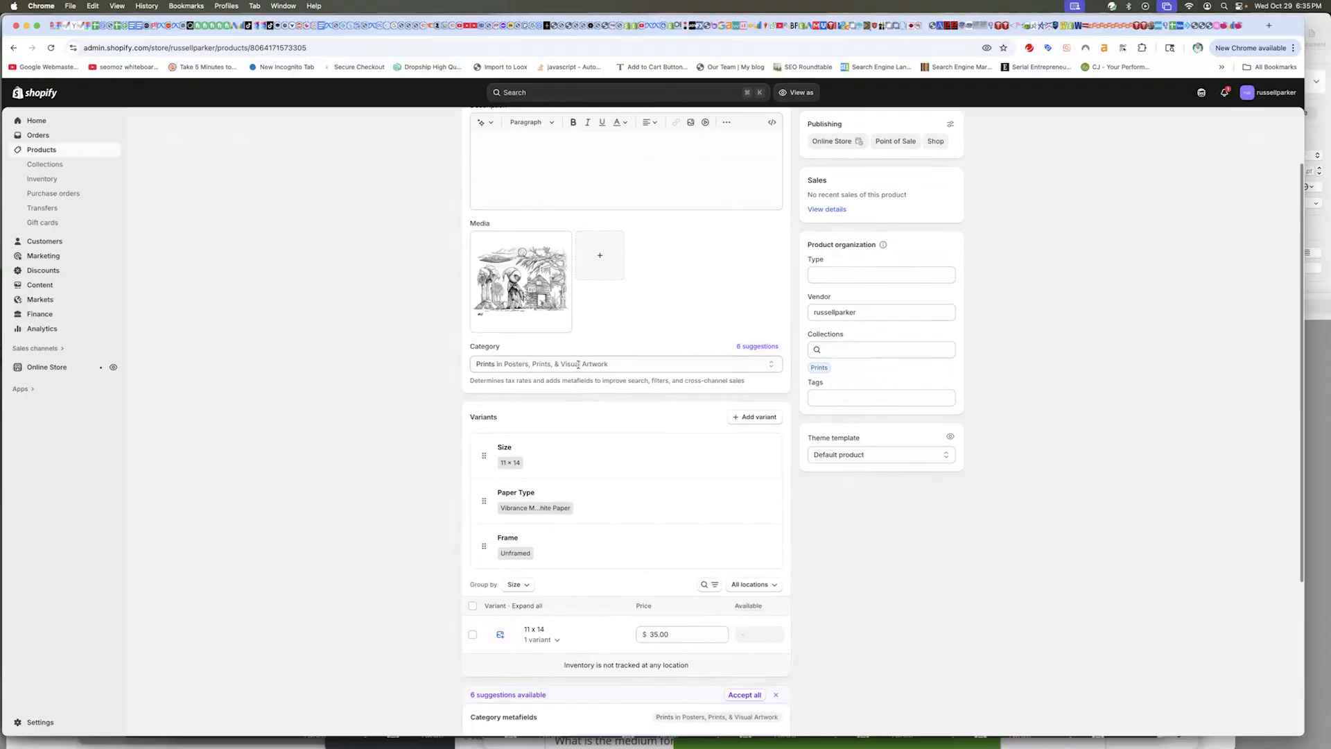
click(770, 365)
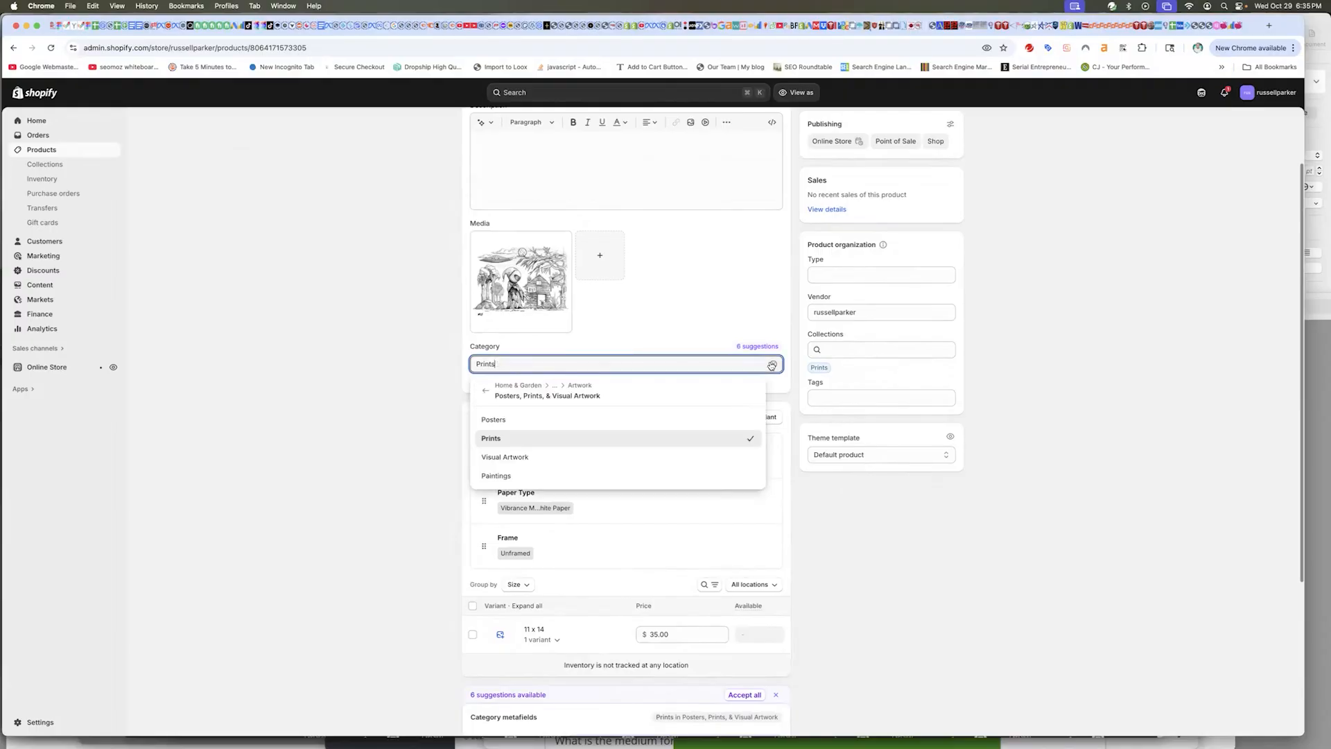
click(381, 357)
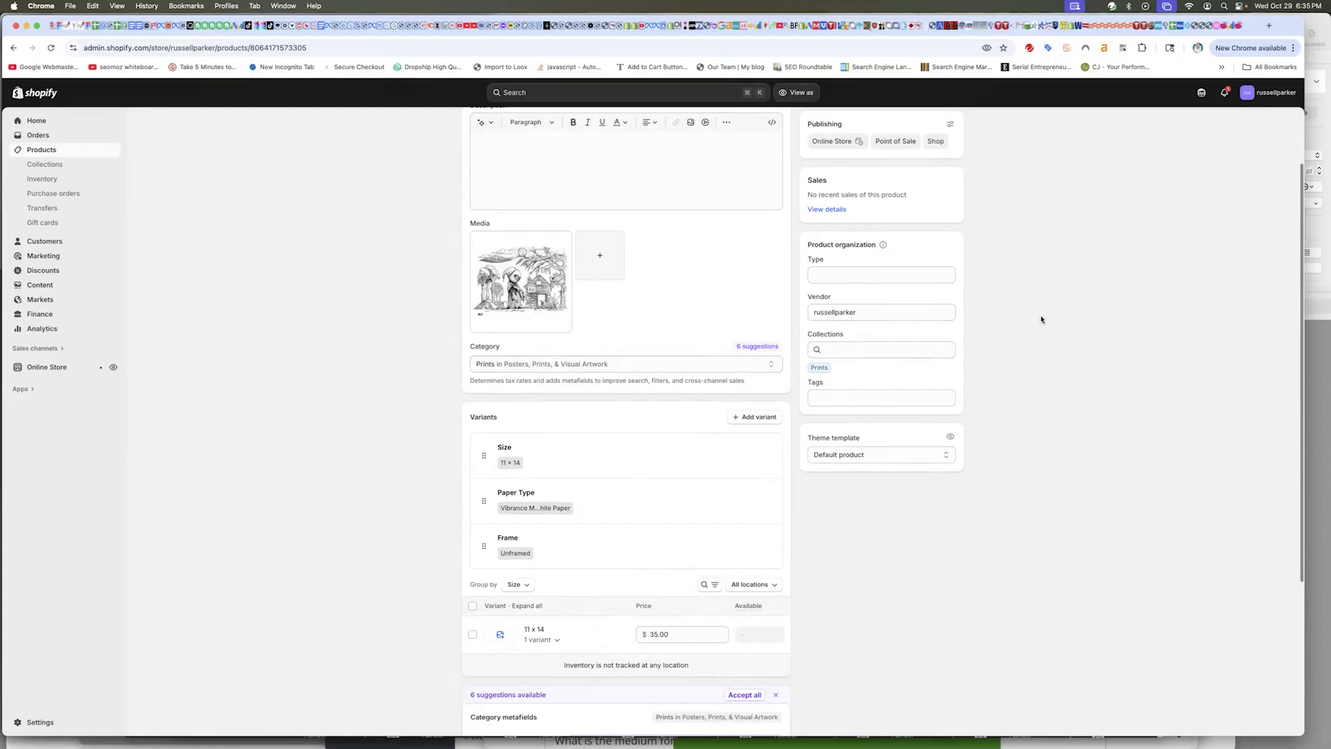
- Review the status options Active, Draft and Unlisted for the Weird cat print without changing the status
scroll(1040, 319, up, 3)
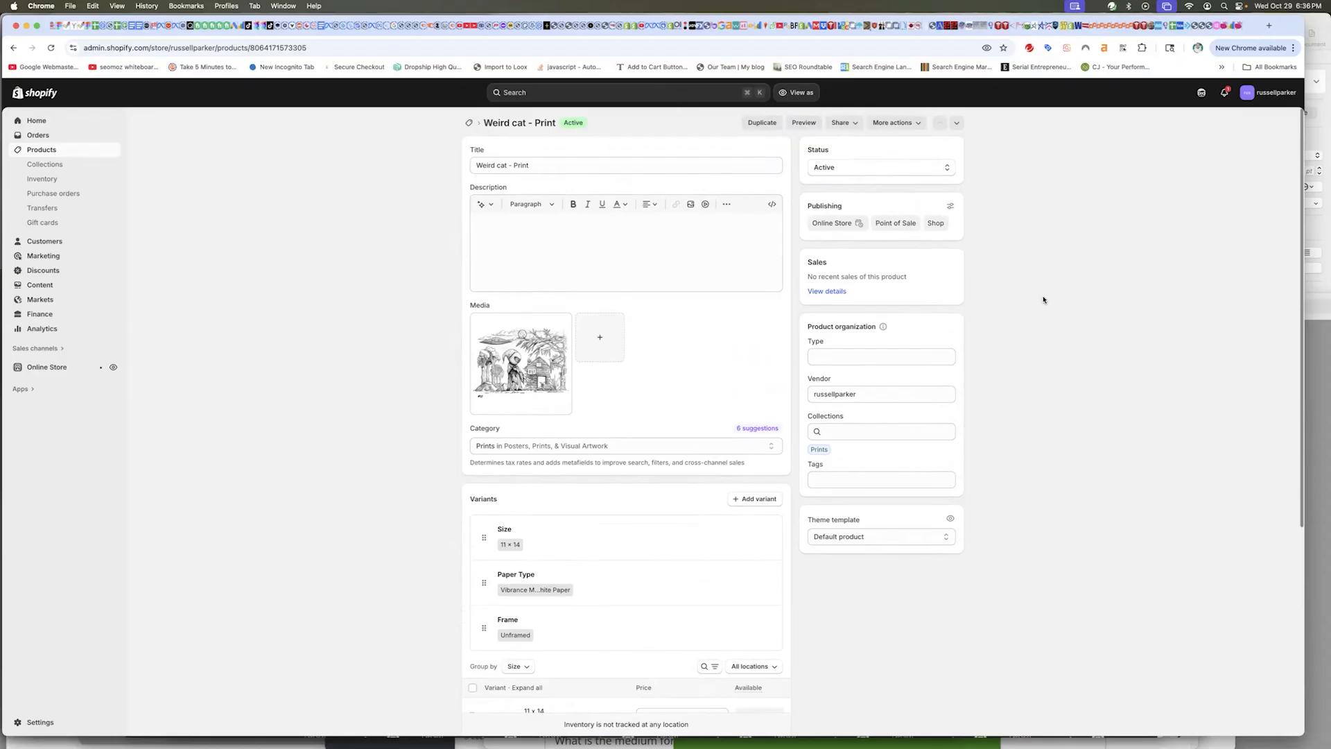
click(859, 172)
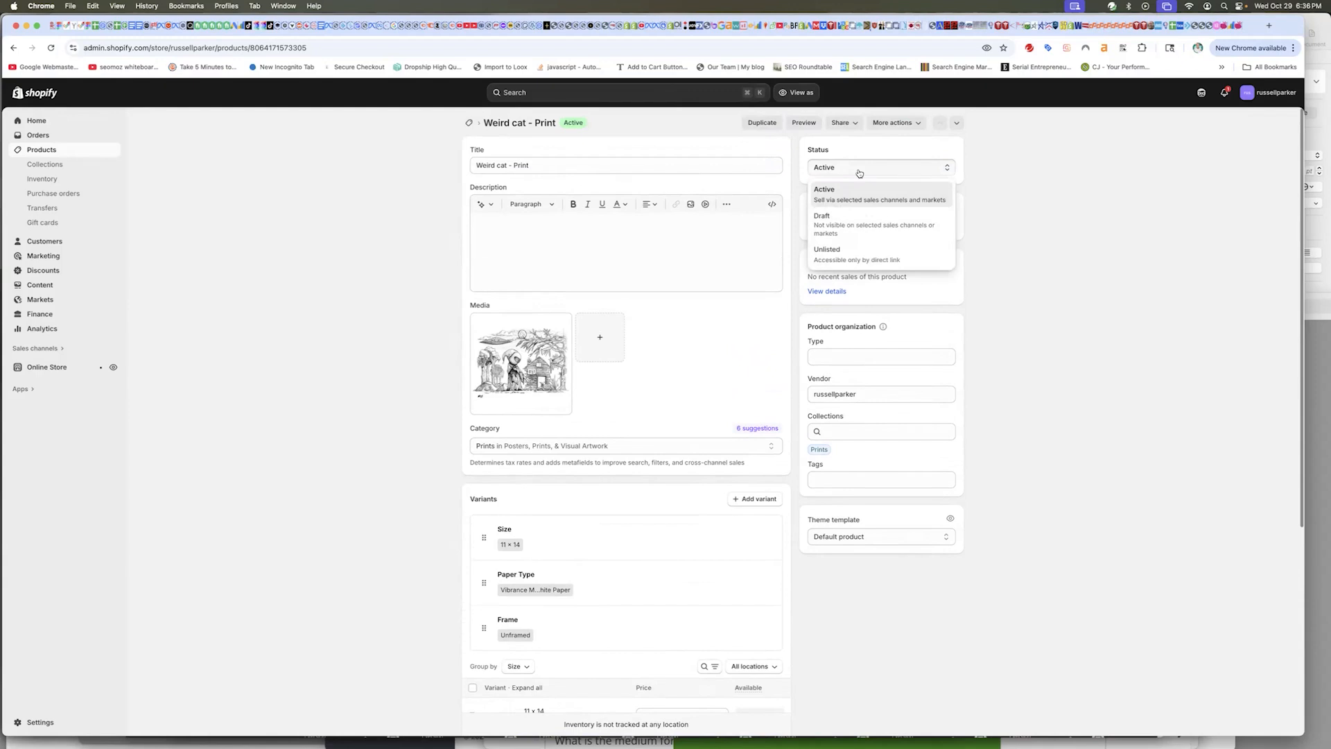
click(1044, 170)
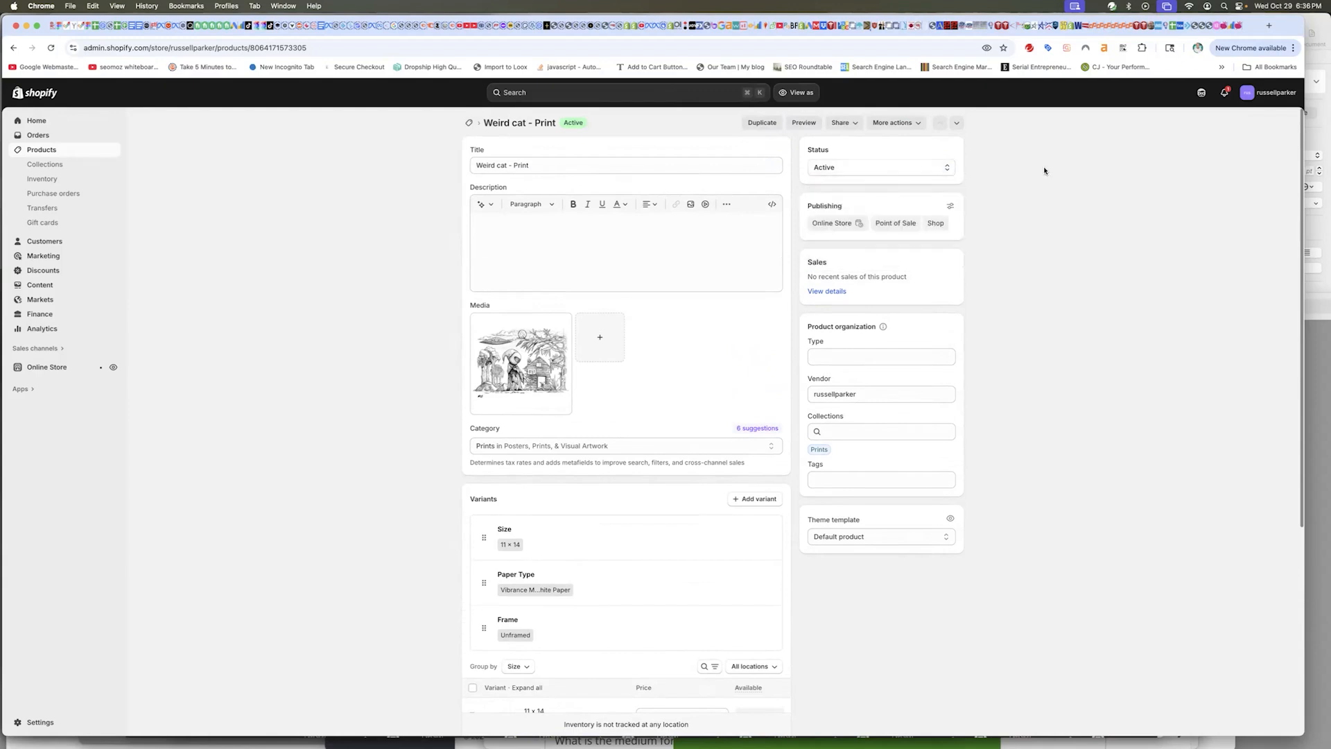
click(930, 169)
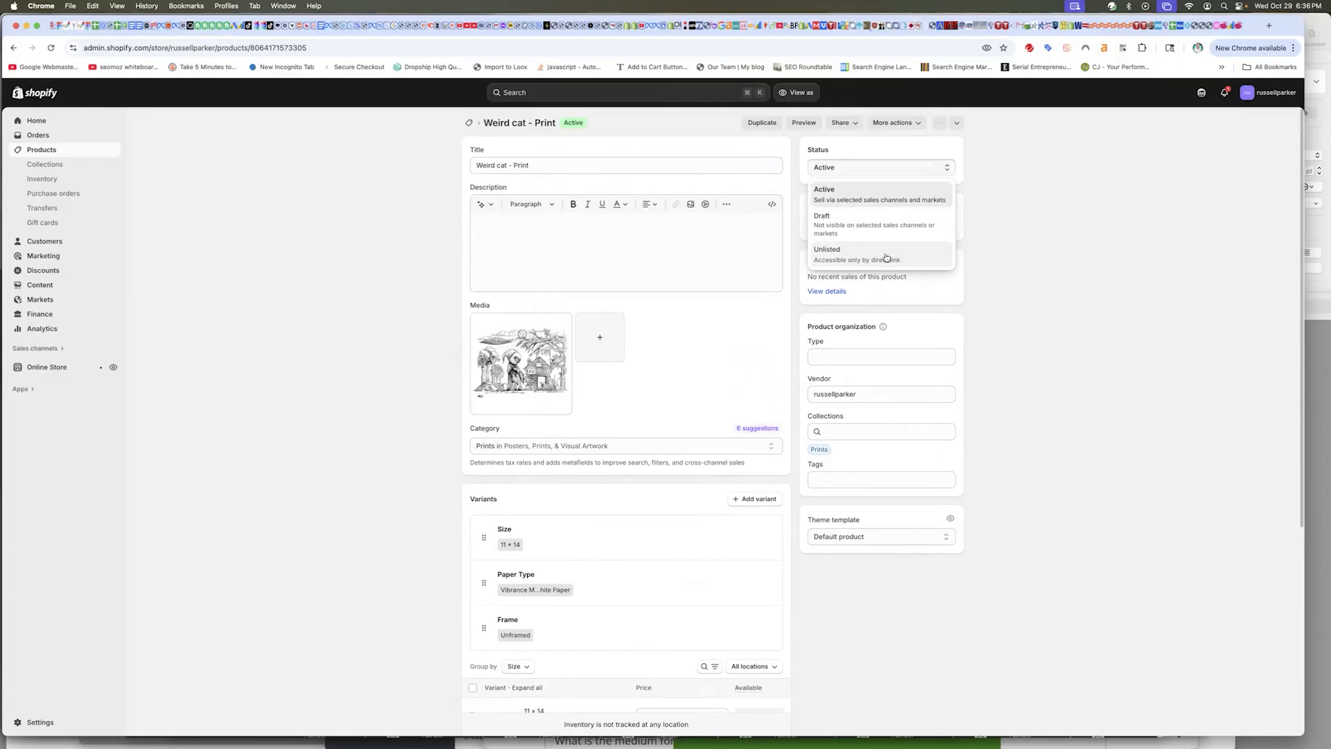
click(1037, 240)
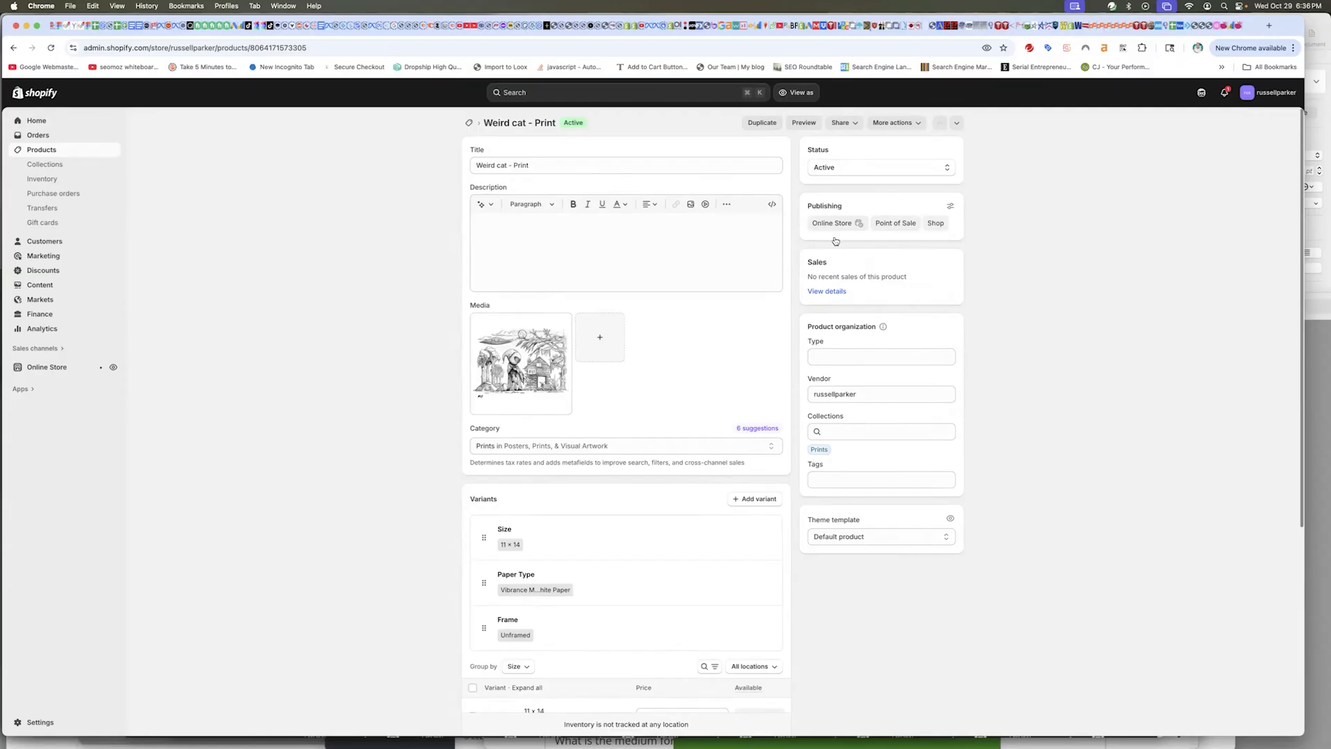
- Try switching the Point of Sale and Shop sales channels off and on for the product, and cancel the publishing changes
click(951, 208)
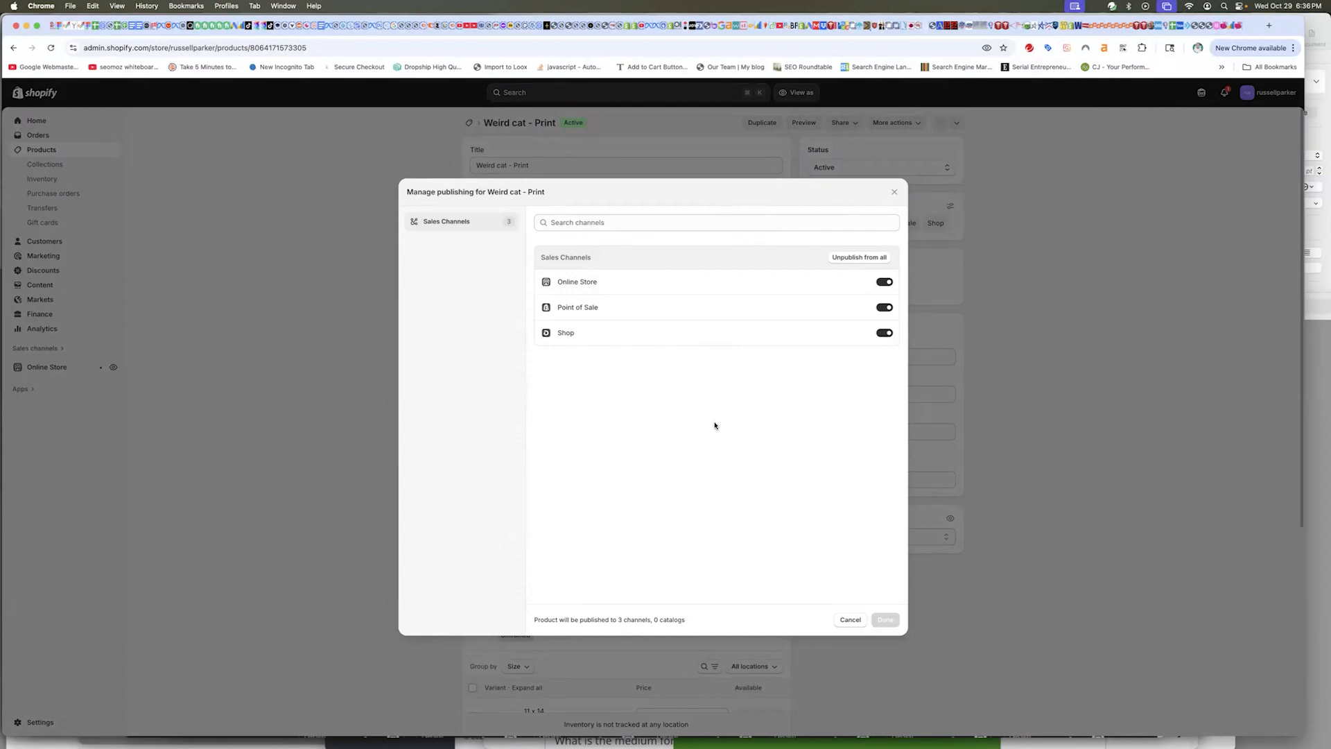
click(886, 308)
click(885, 308)
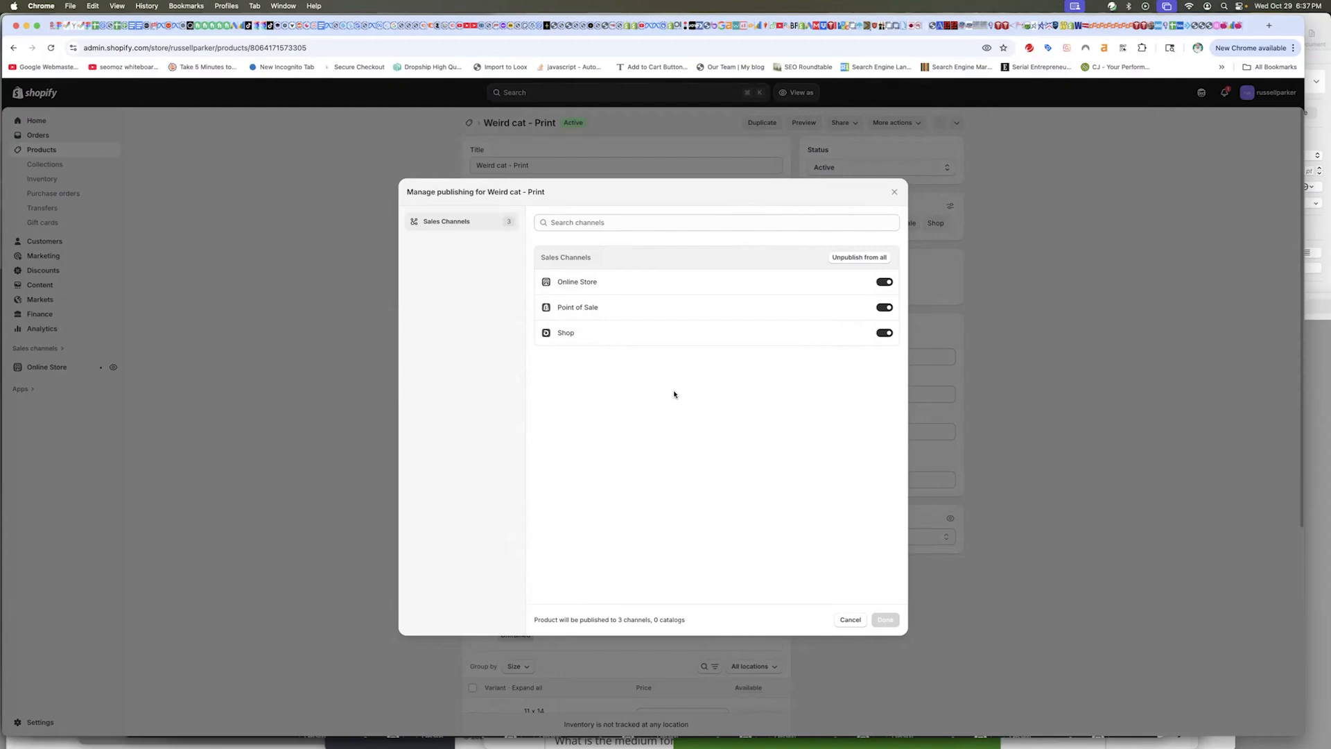
click(884, 334)
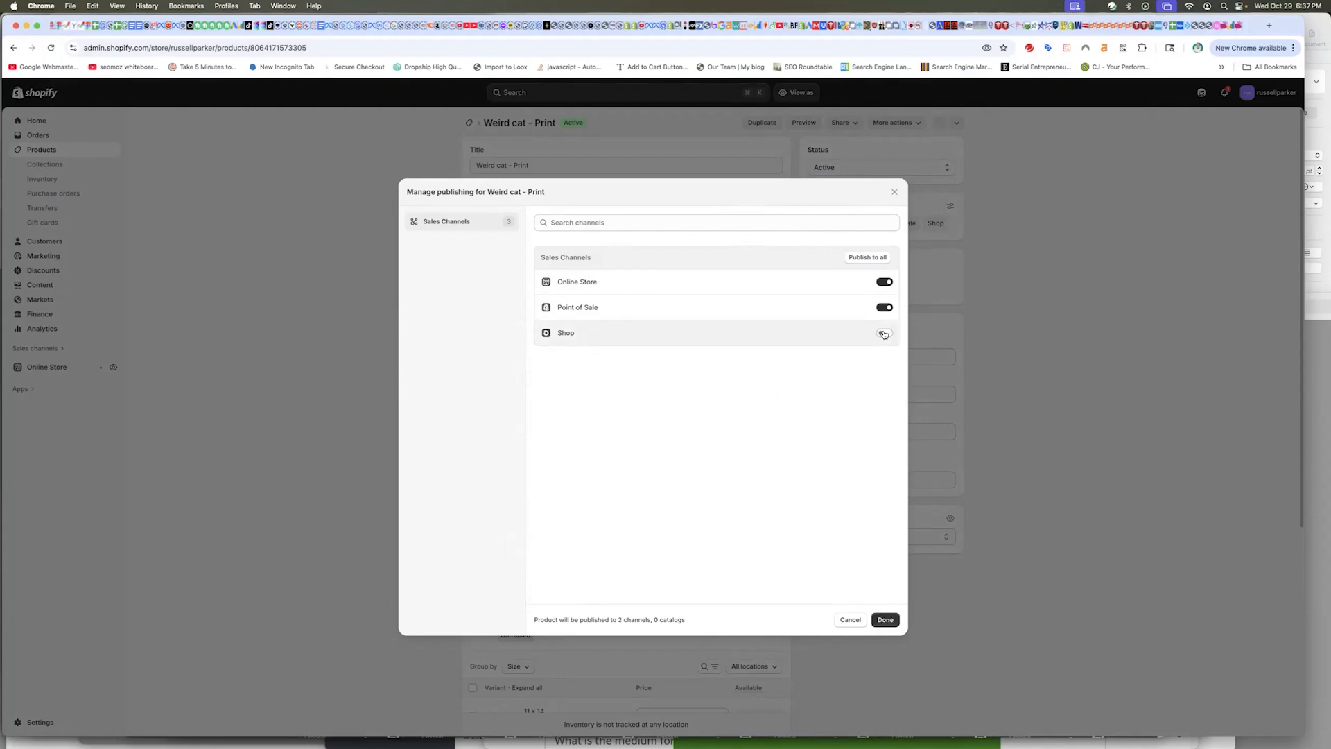
click(884, 334)
click(849, 619)
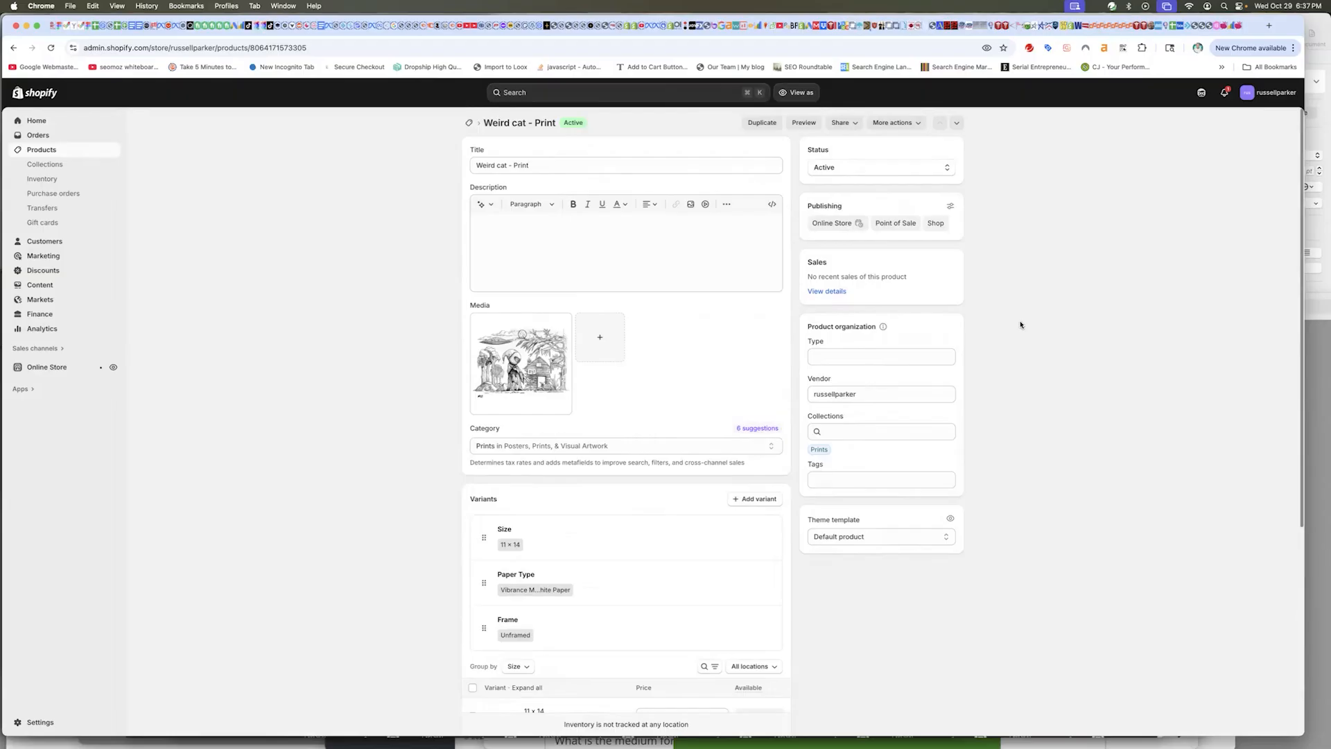
- Set the product type to Print in the product organization details and leave the vendor as it is
click(825, 357)
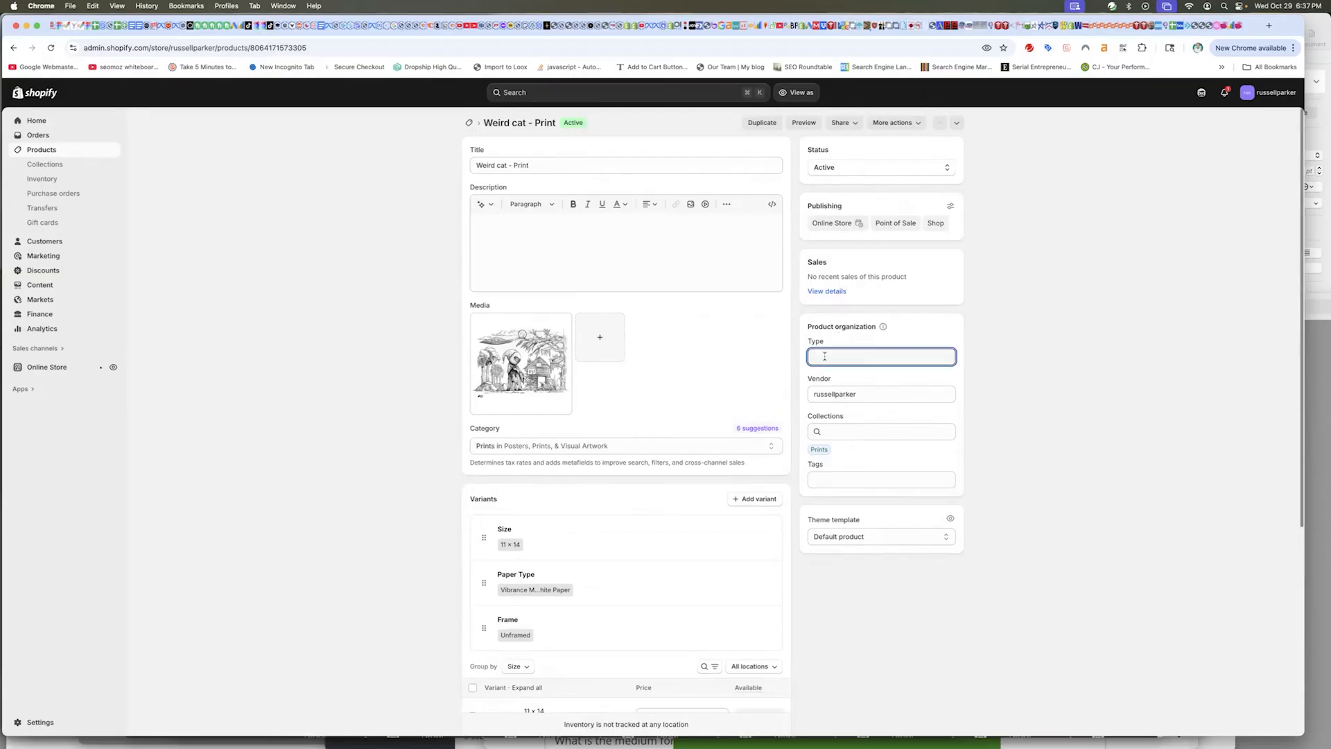
text(Print)
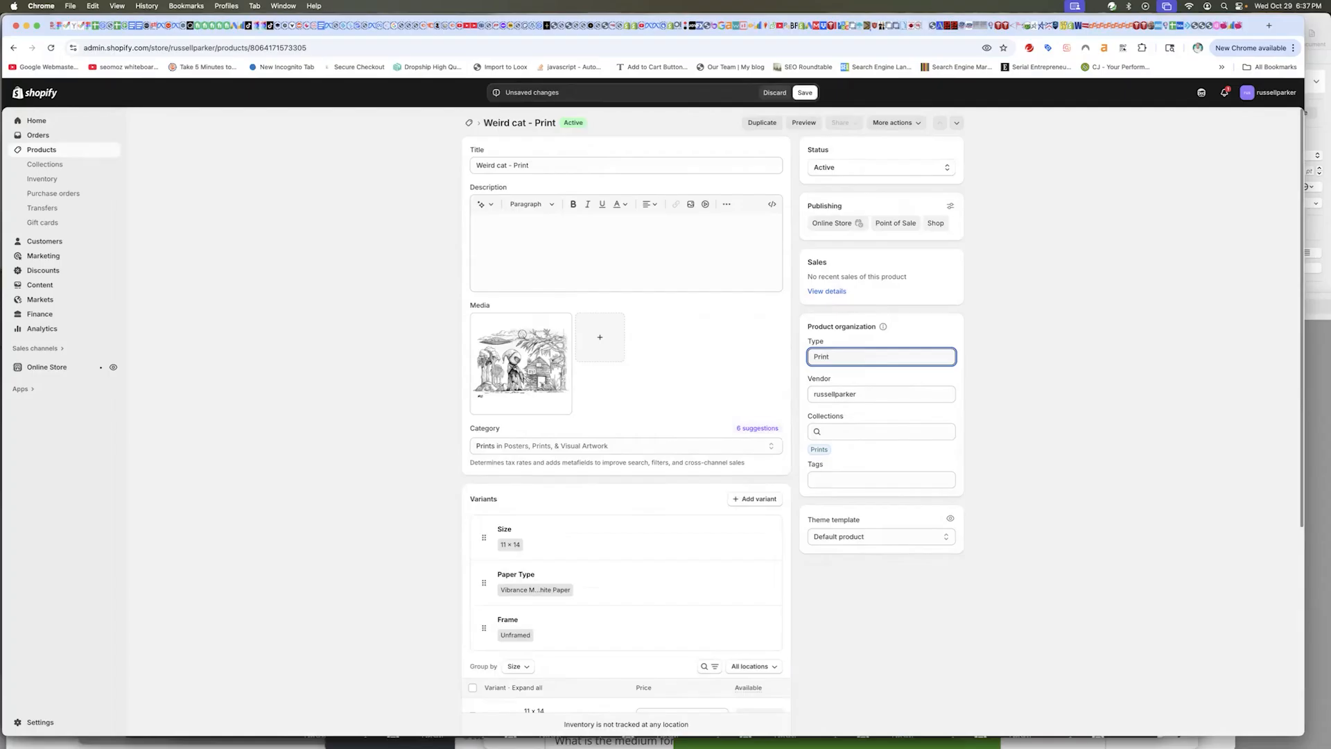
click(1025, 355)
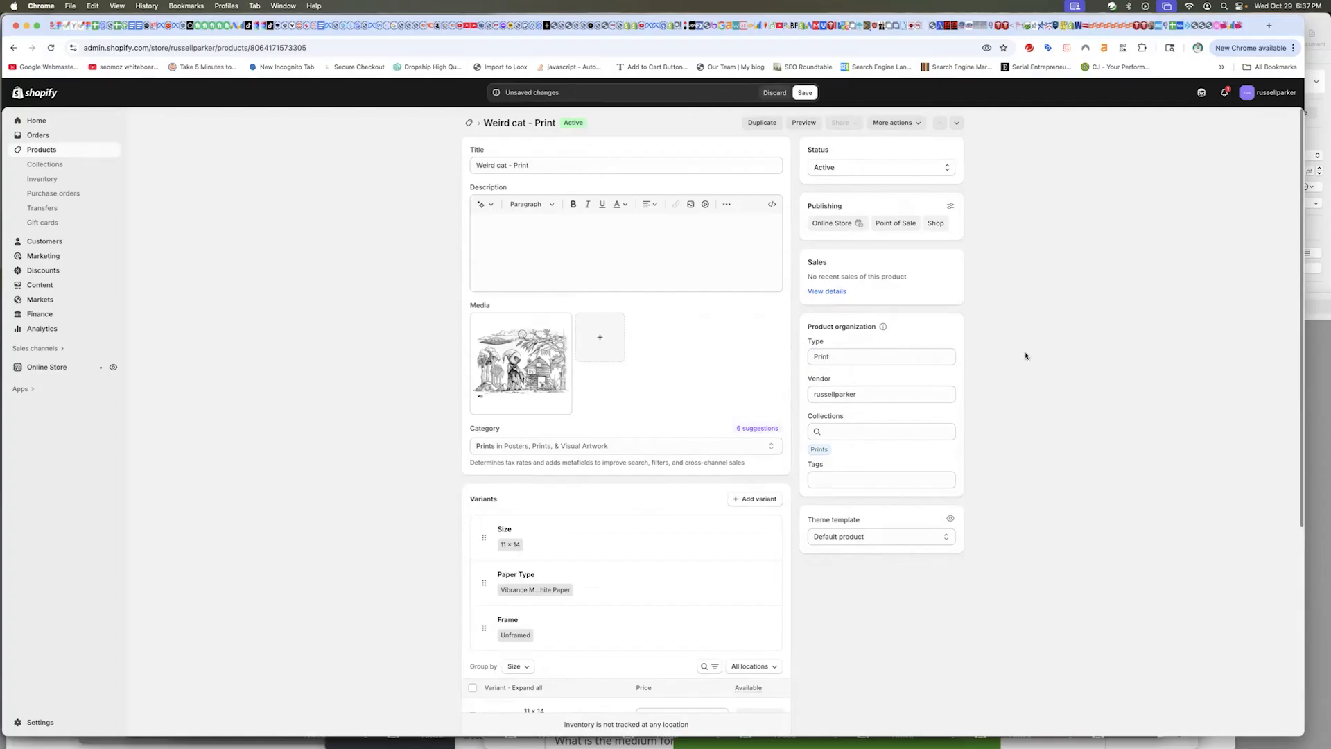
click(856, 397)
click(1000, 381)
- Try entering "print" as a product tag and clear the entry again
click(823, 478)
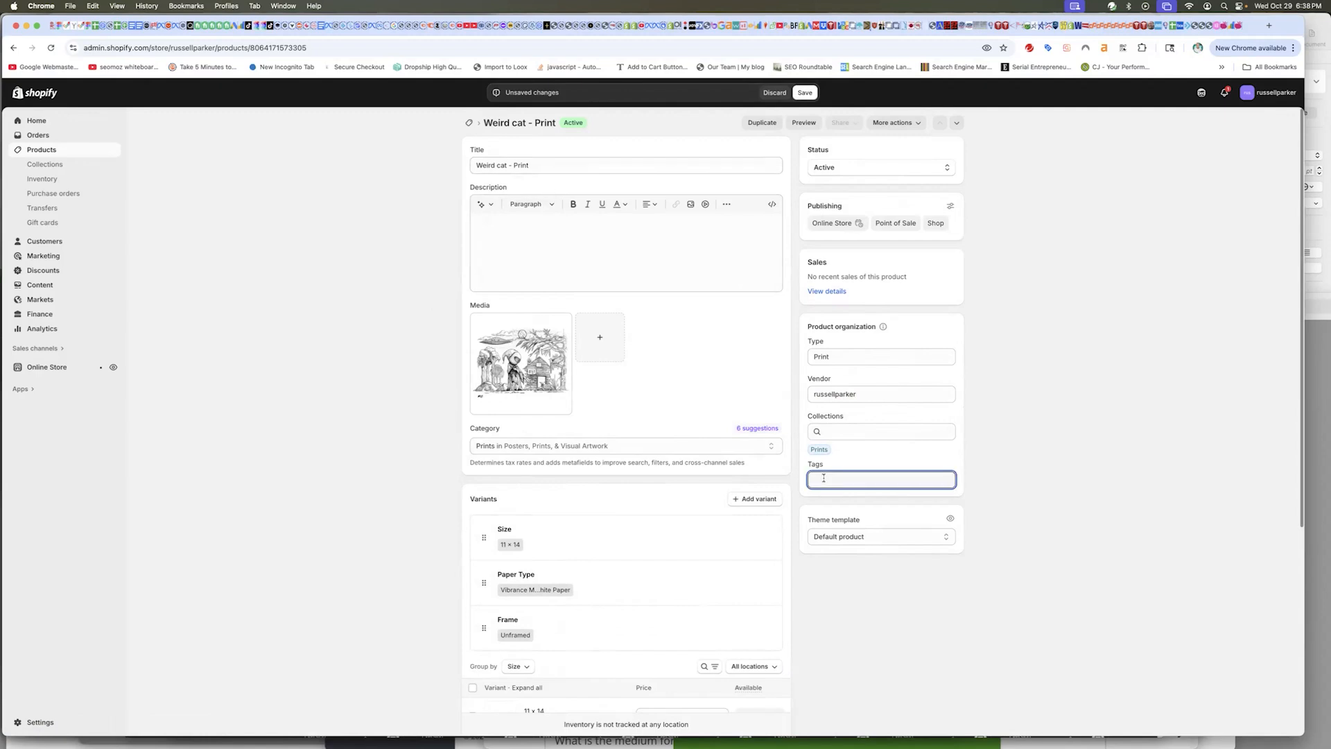
text(print)
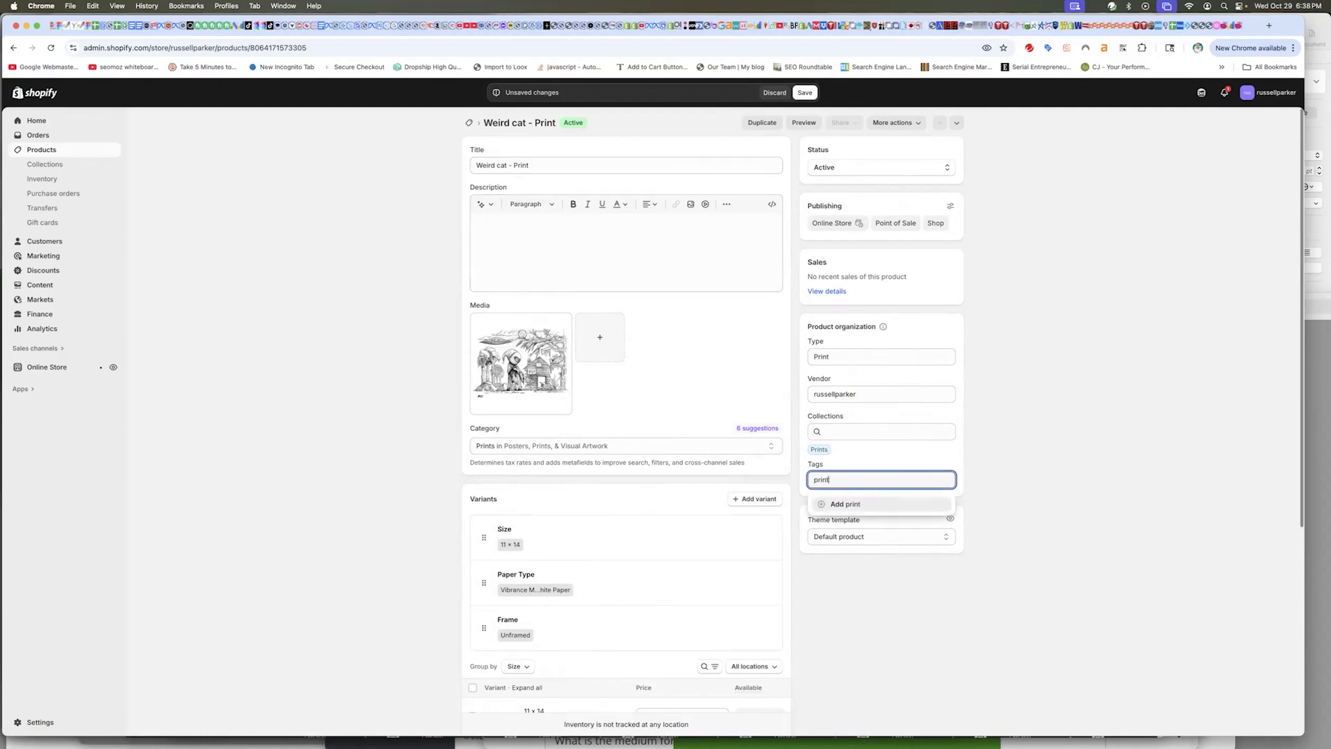
key(BackSpace)
key(BackSpace)
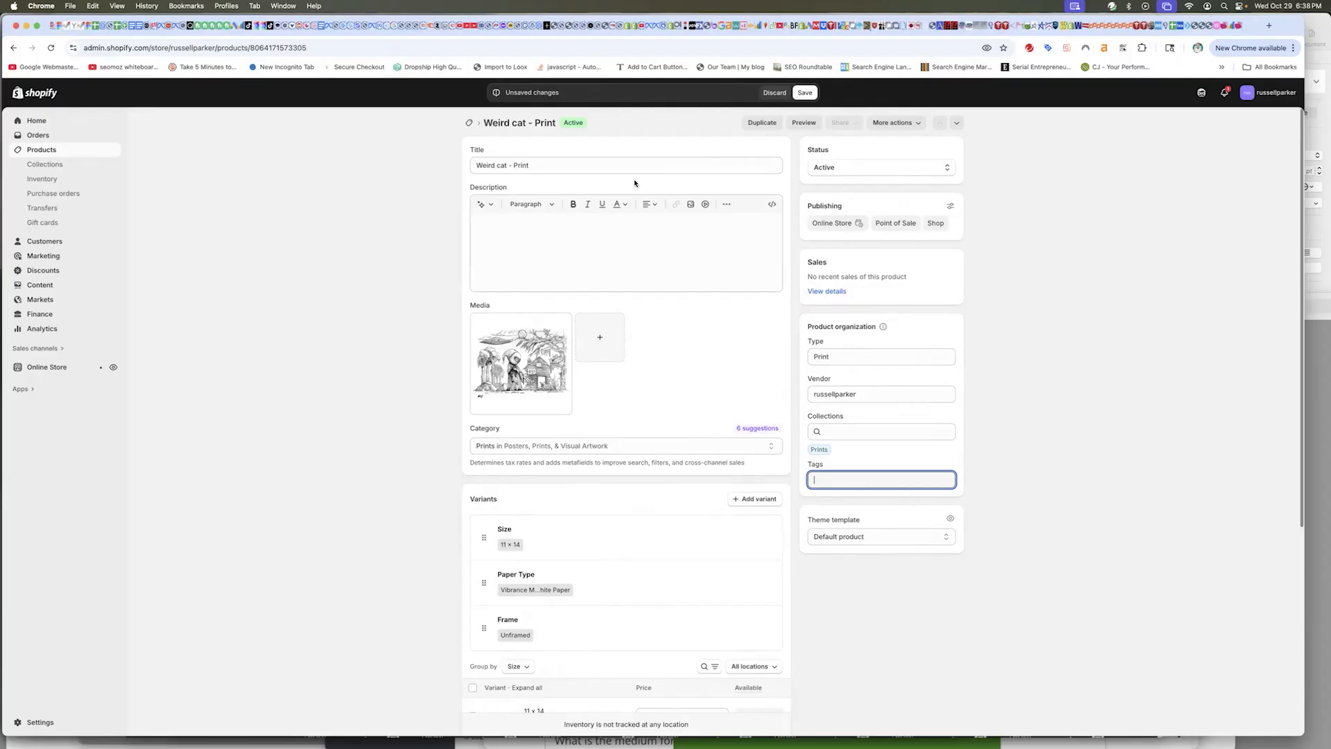
- Try removing "- Print" from the product title and undo the change
double_click(520, 165)
click(391, 269)
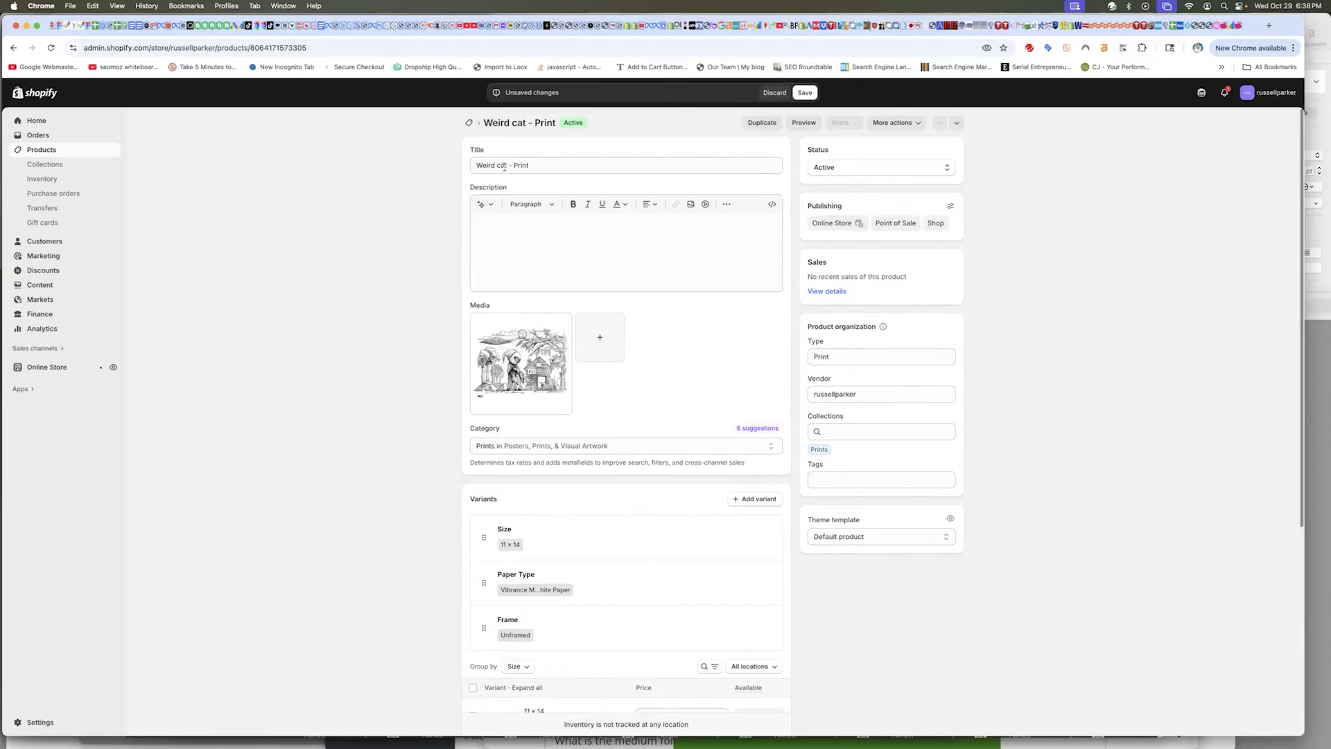
drag(507, 165, 583, 165)
key(BackSpace)
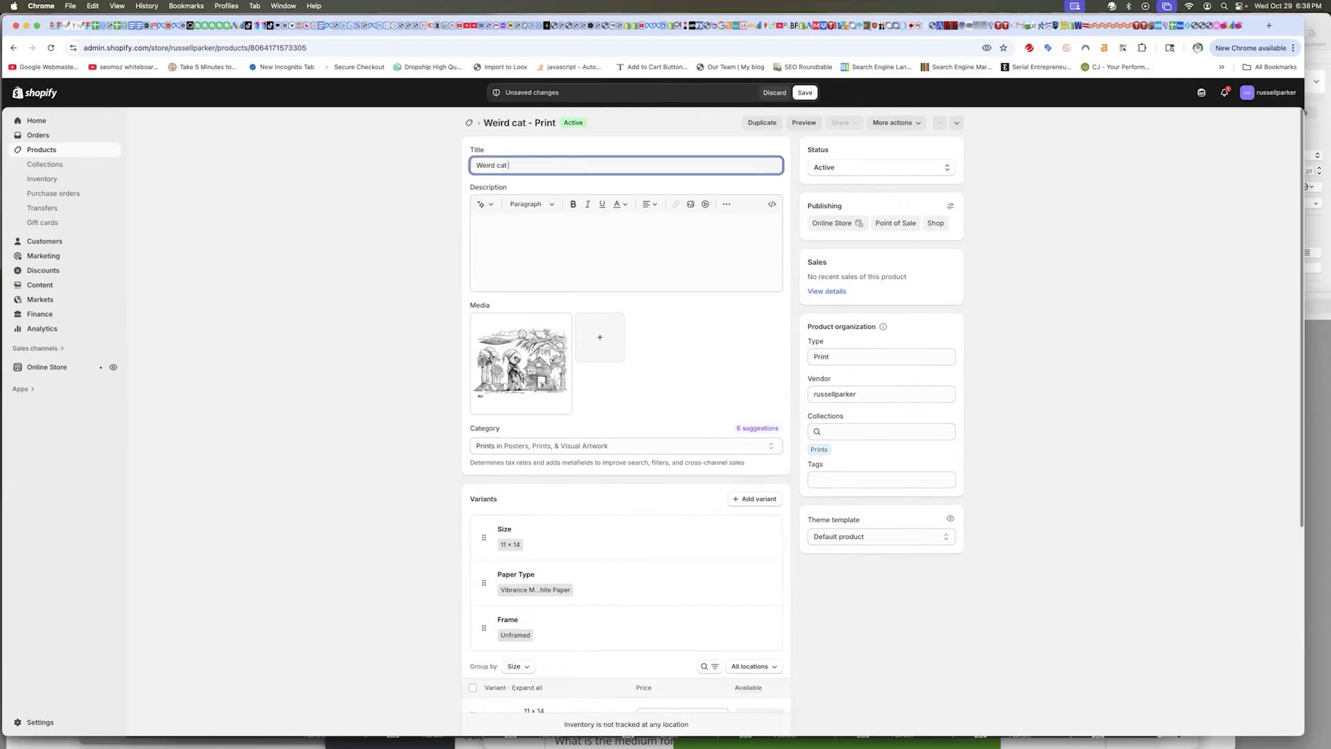
key(super+z)
- Add the tag "print" to the Weird cat product
click(863, 481)
text(print)
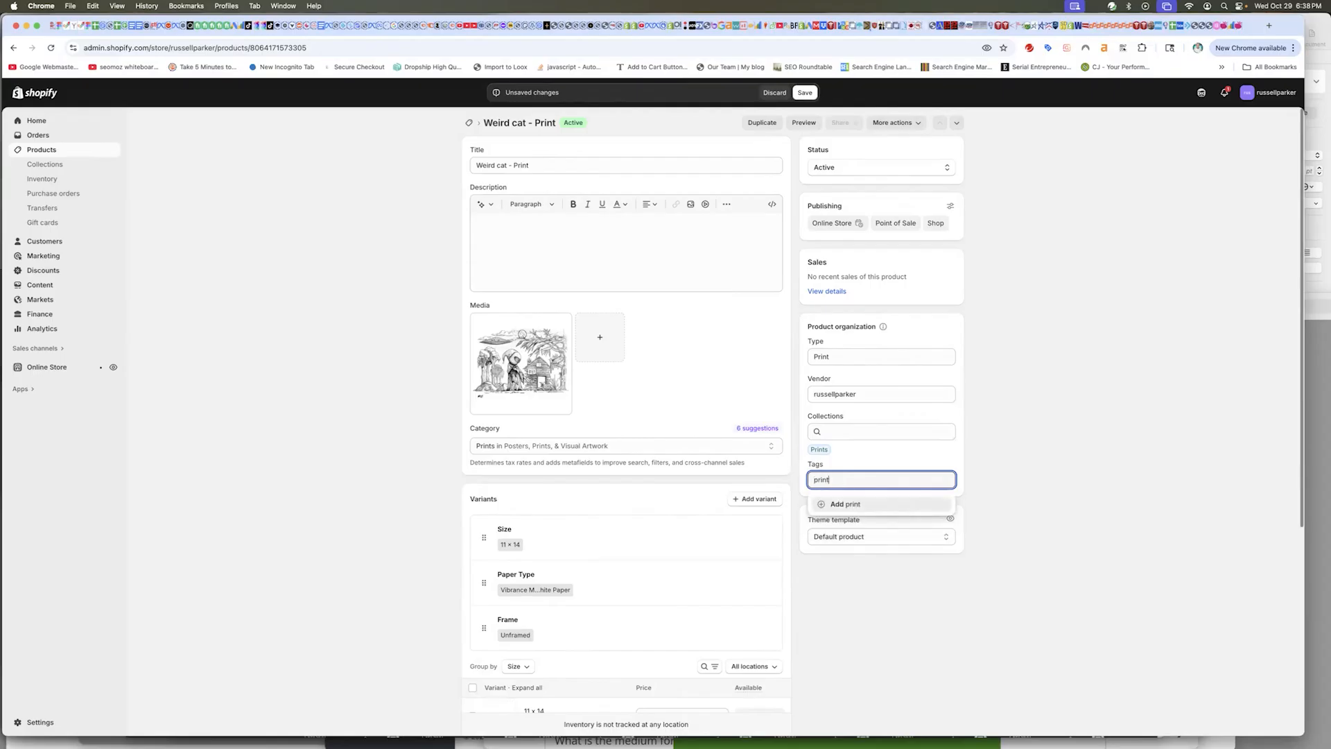
key(Return)
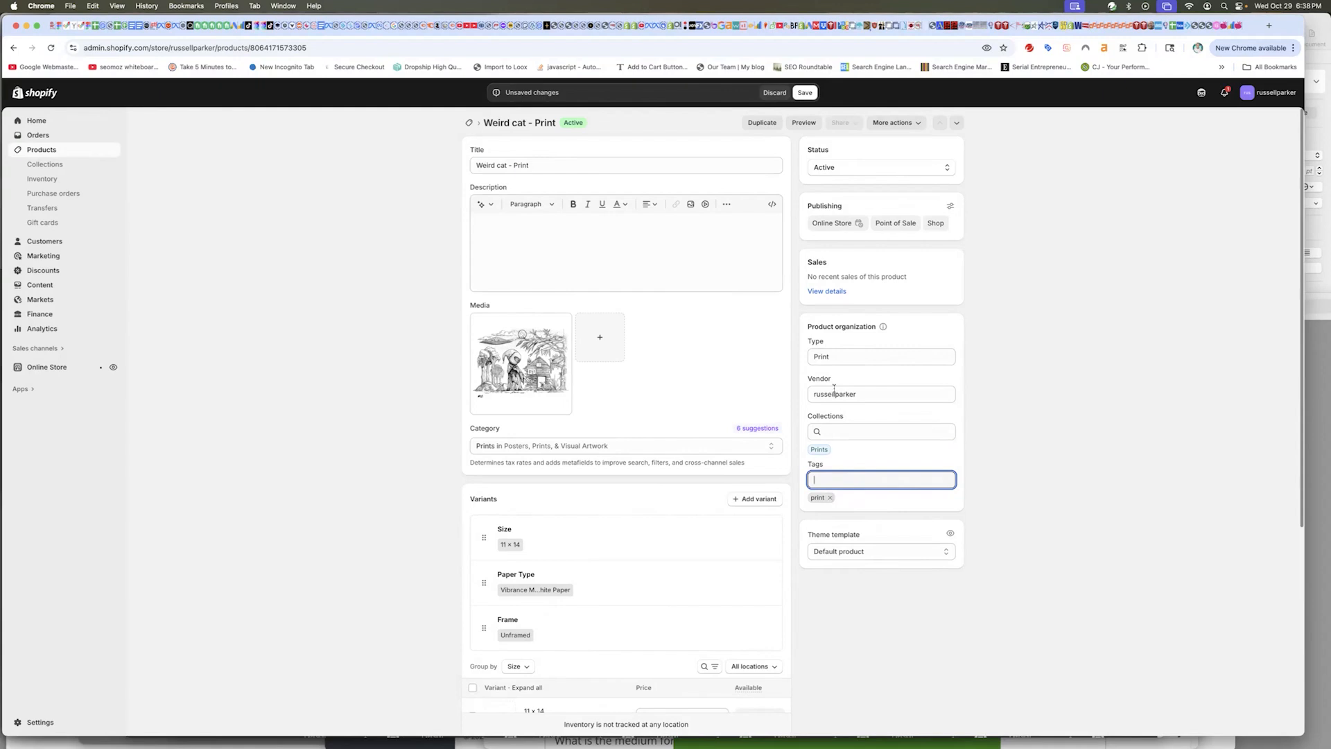
click(414, 298)
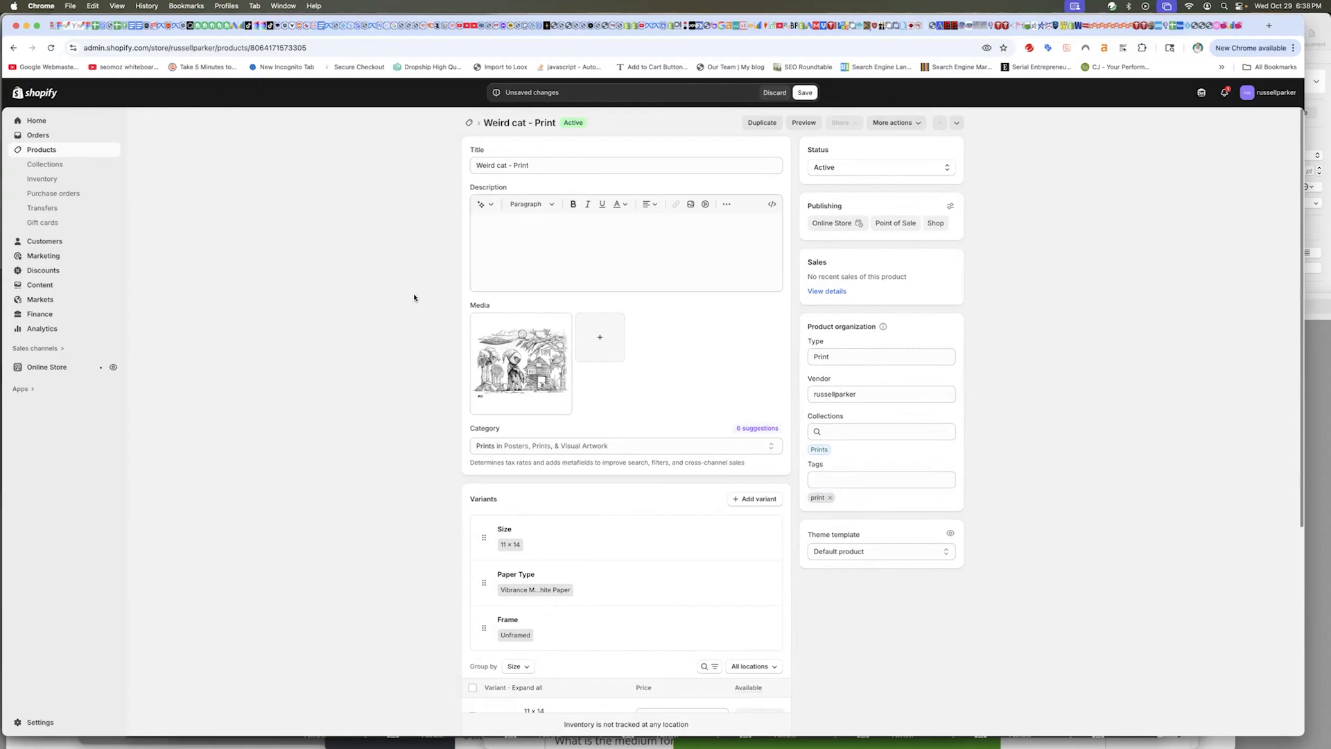
- Examine the option names and values of the Size, Paper Type and Frame variants and close them without editing
scroll(399, 376, down, 4)
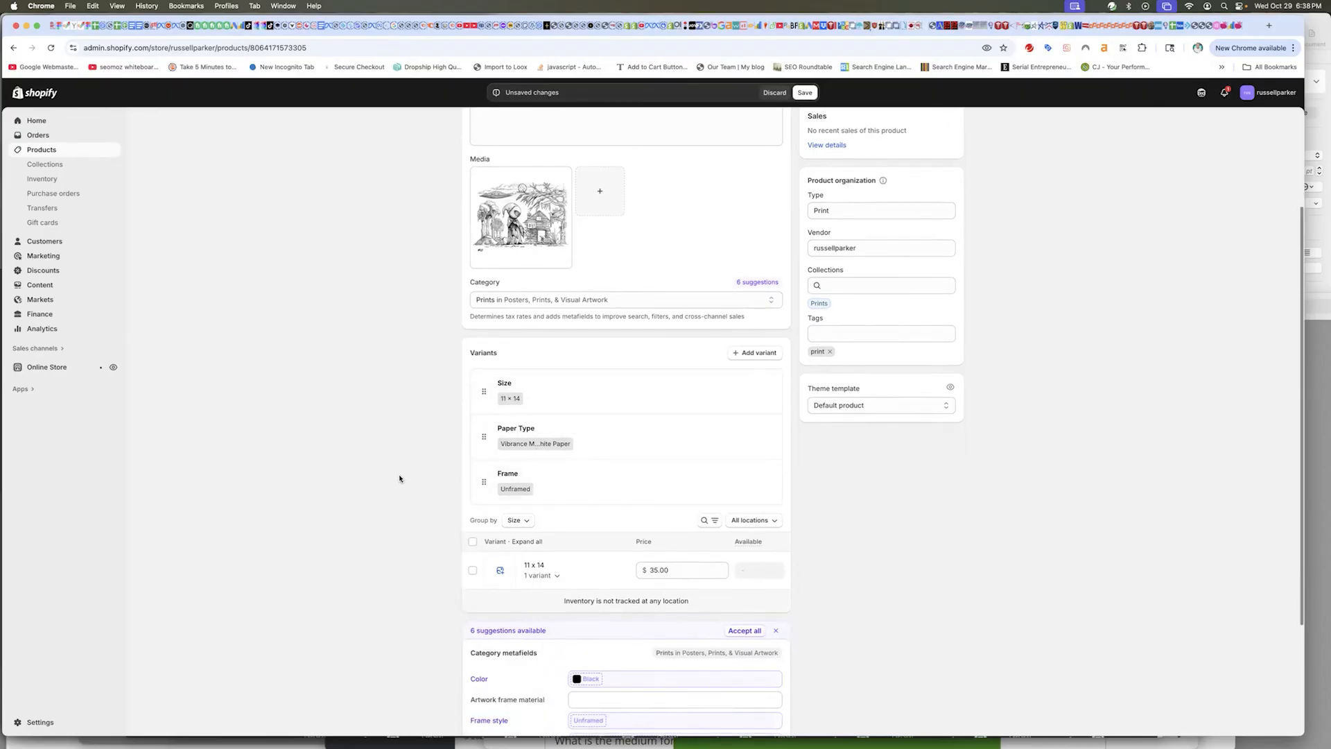
scroll(405, 478, down, 2)
click(610, 326)
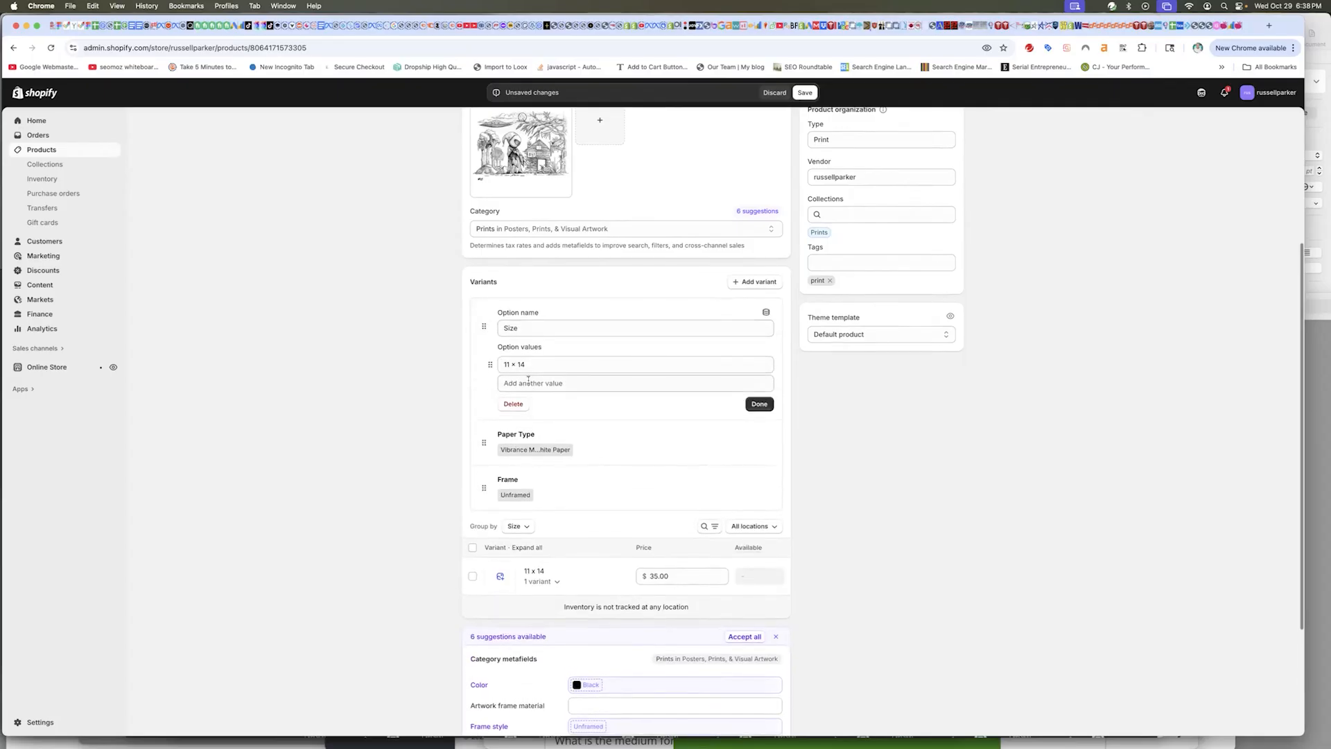
click(609, 457)
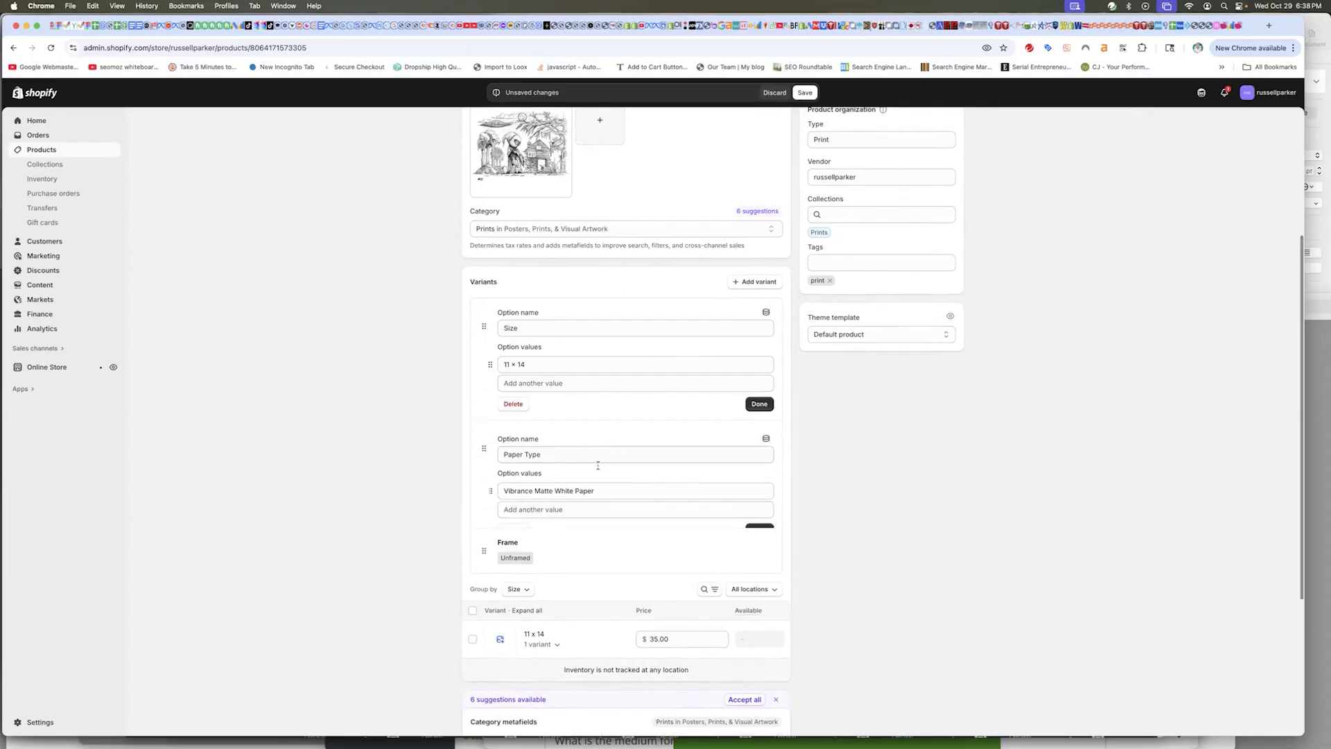
click(577, 572)
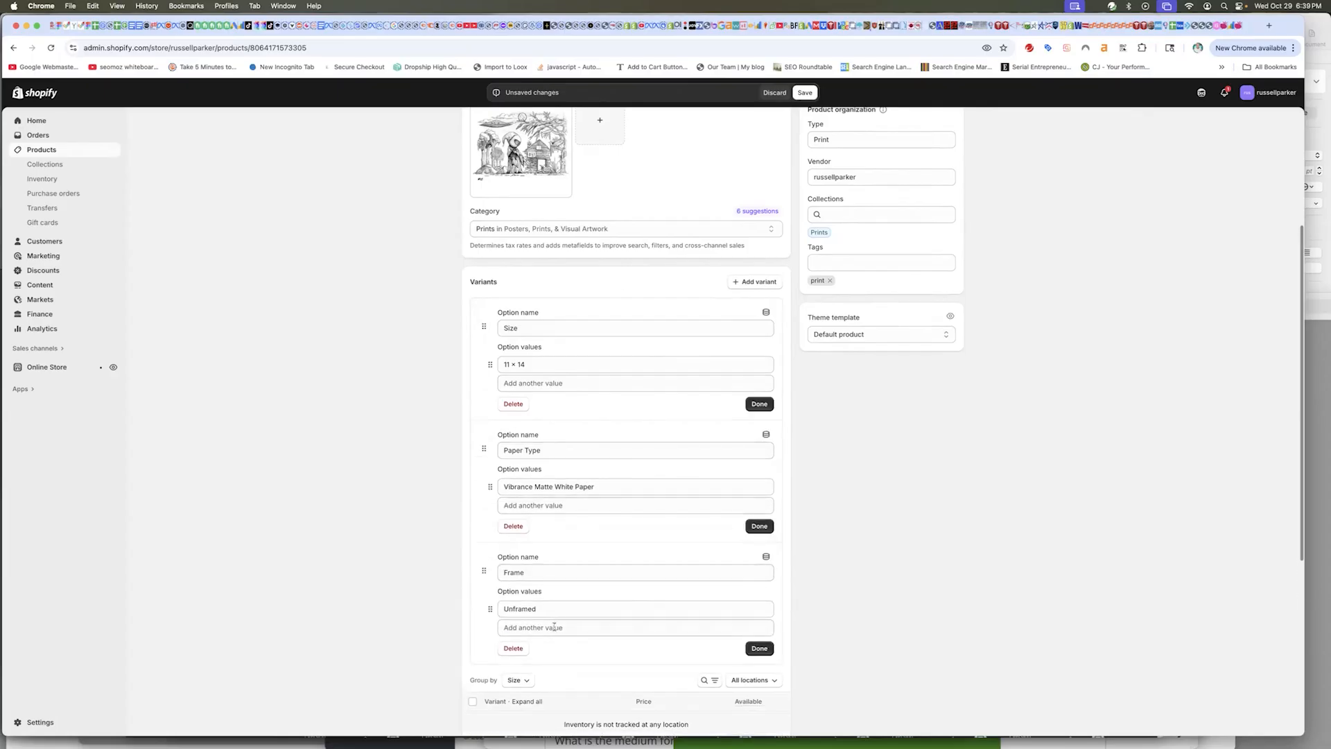
click(759, 403)
click(761, 450)
click(763, 497)
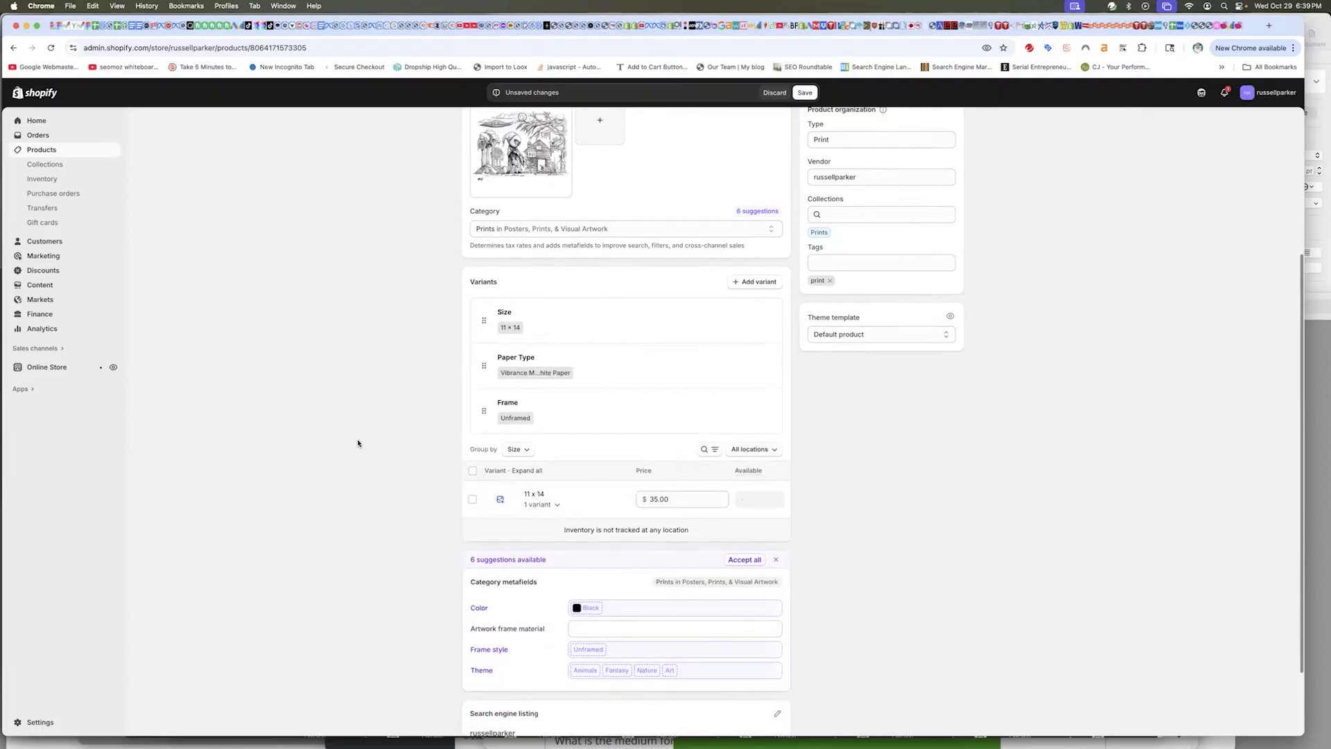
- Try setting the 11 x 14 variant's price to 50 and put it back to 35
scroll(373, 423, down, 3)
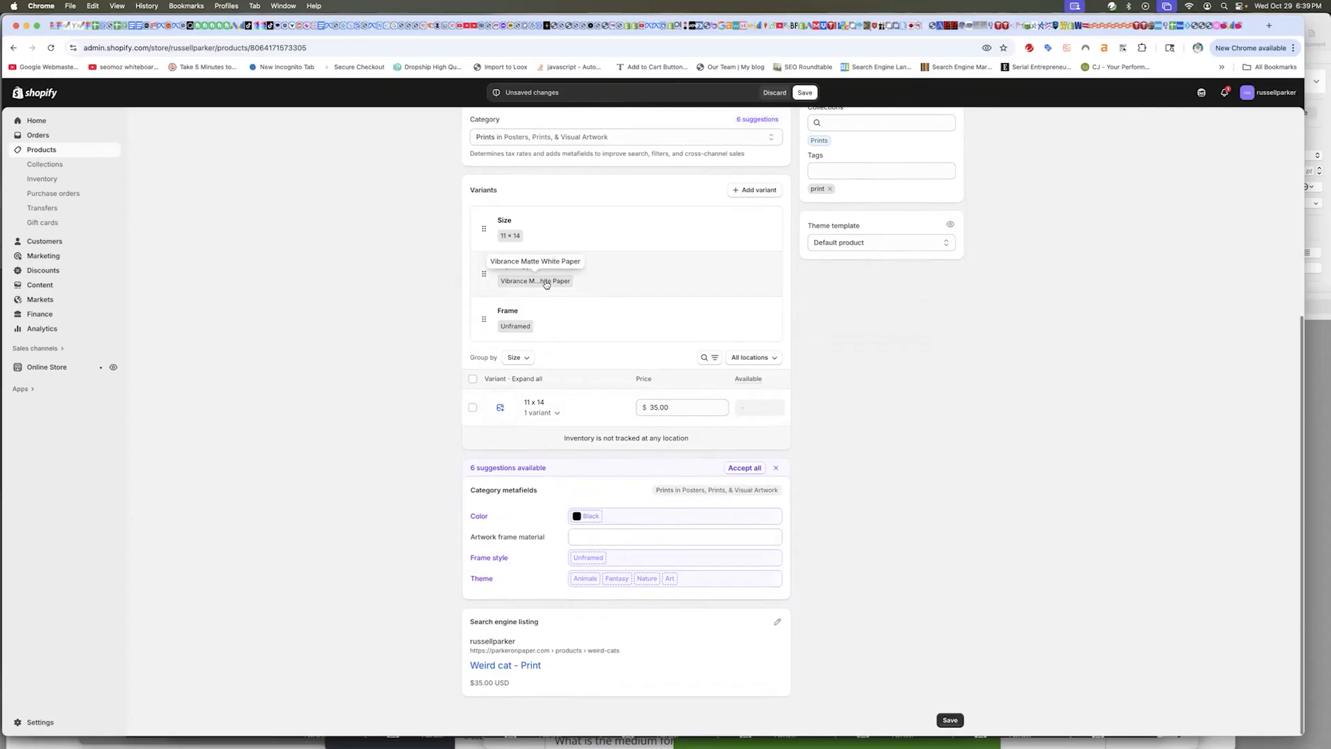
click(620, 402)
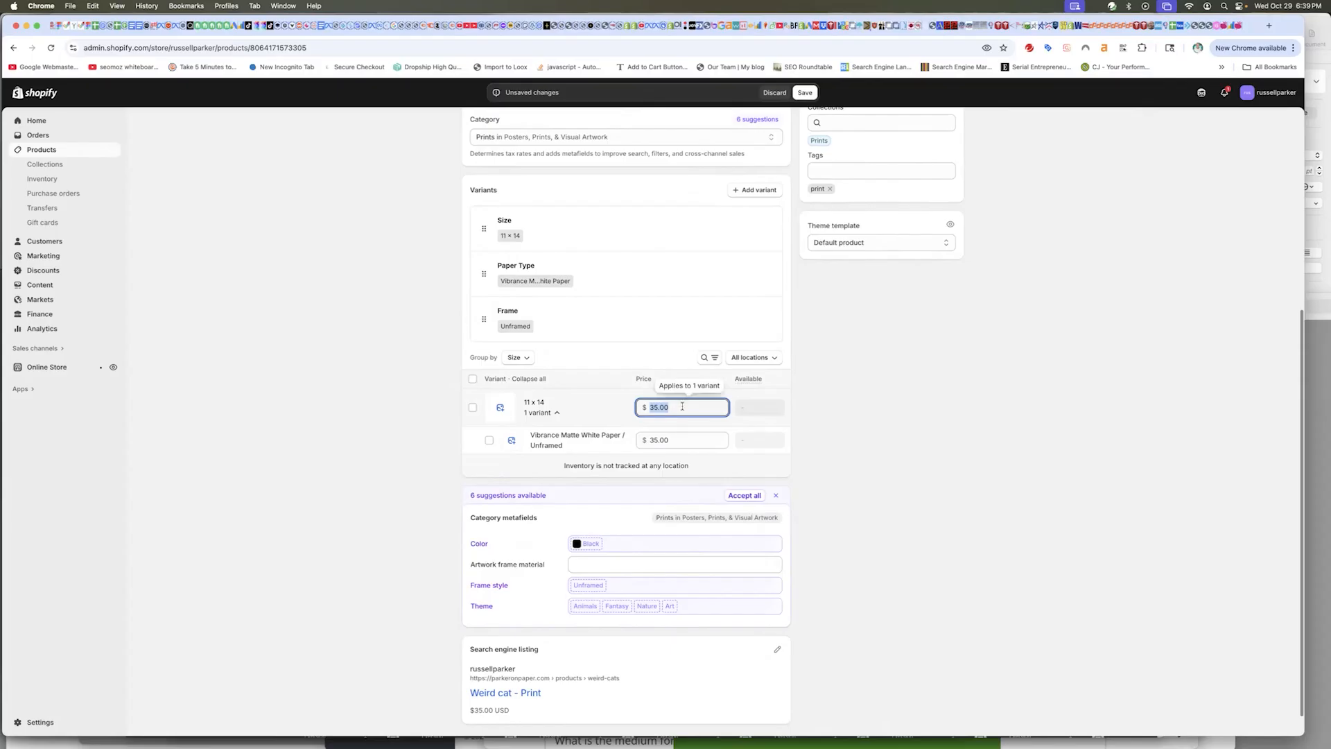
text(50)
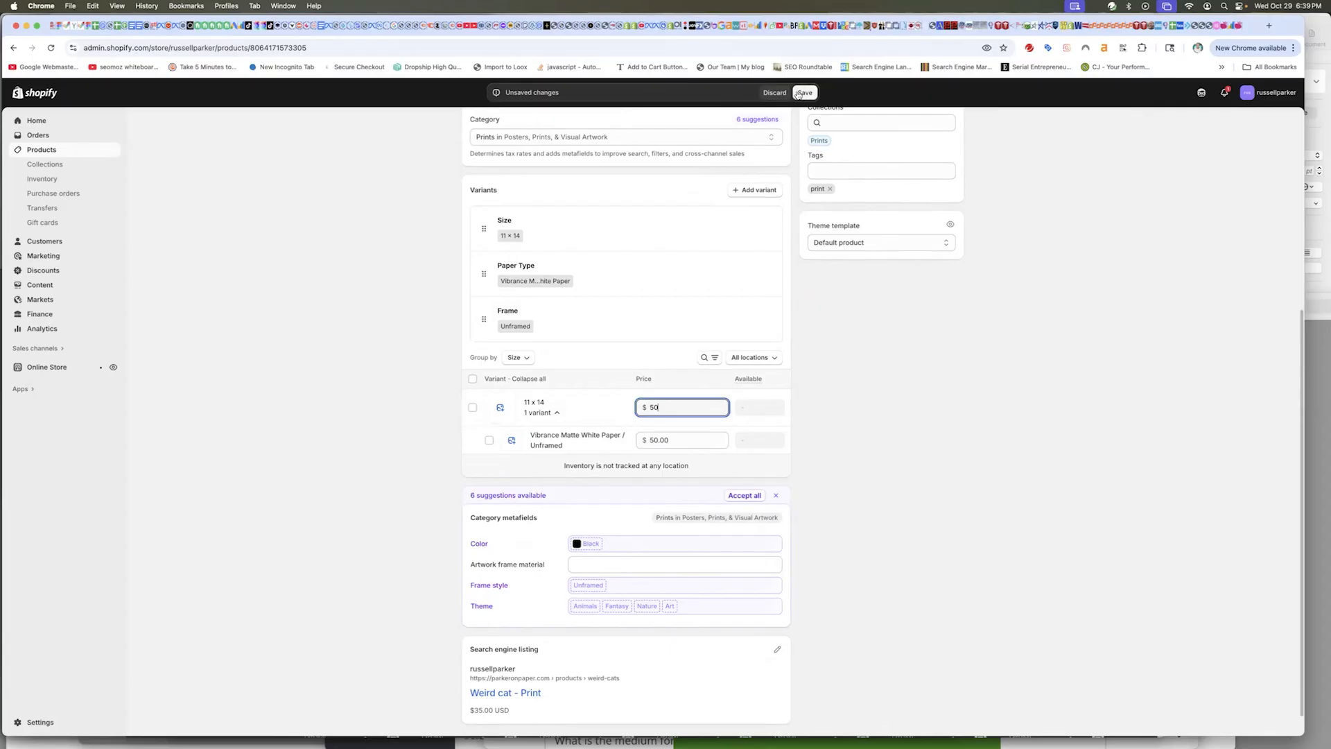
click(633, 408)
text(35)
click(373, 422)
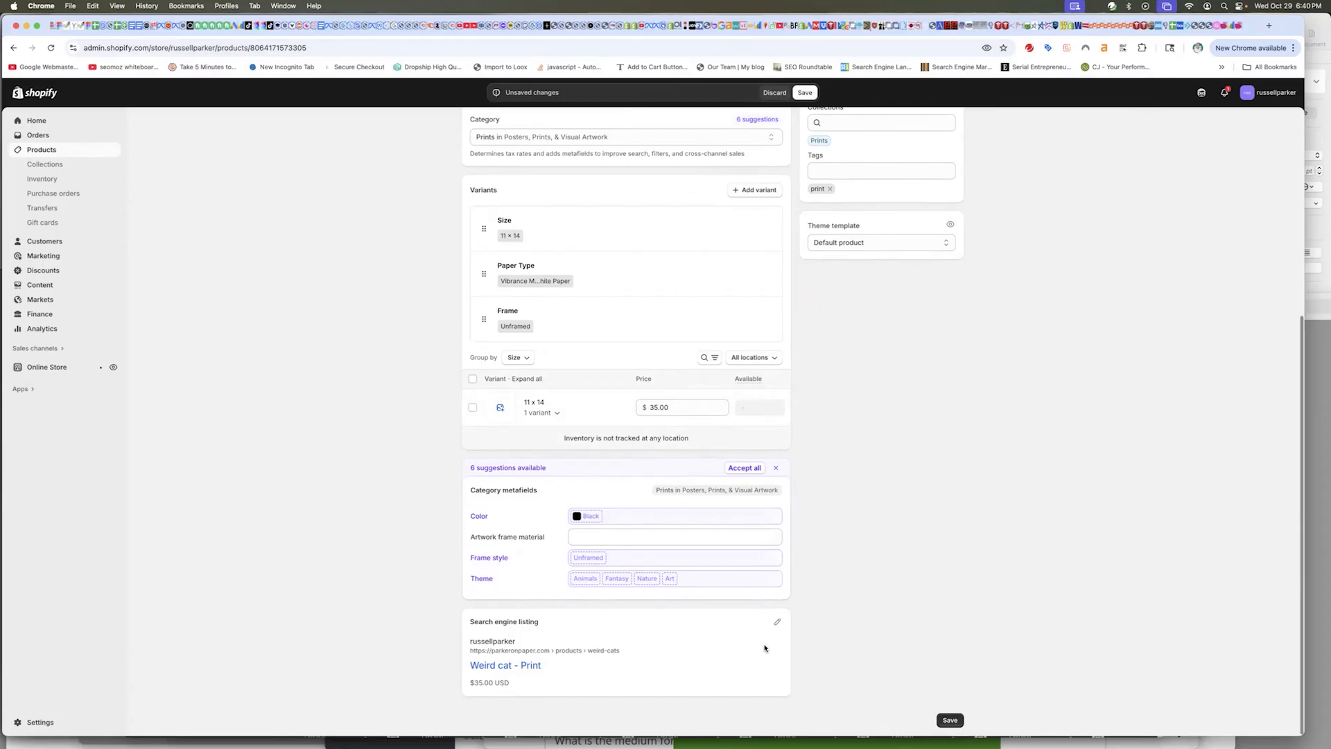
- Extend the search engine listing's page title after "Weird cat - Print" with "by" and the artist's full name
click(777, 622)
scroll(828, 602, down, 3)
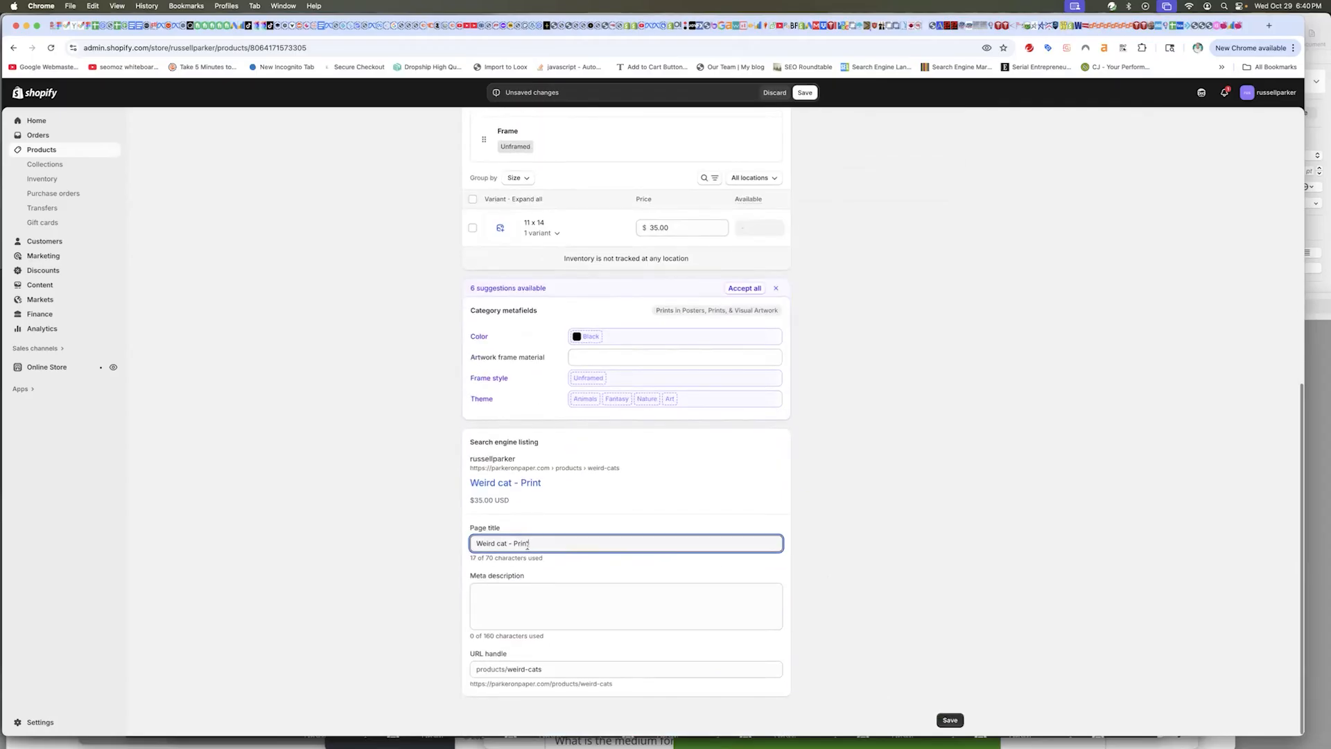
text(by RUssell Parker)
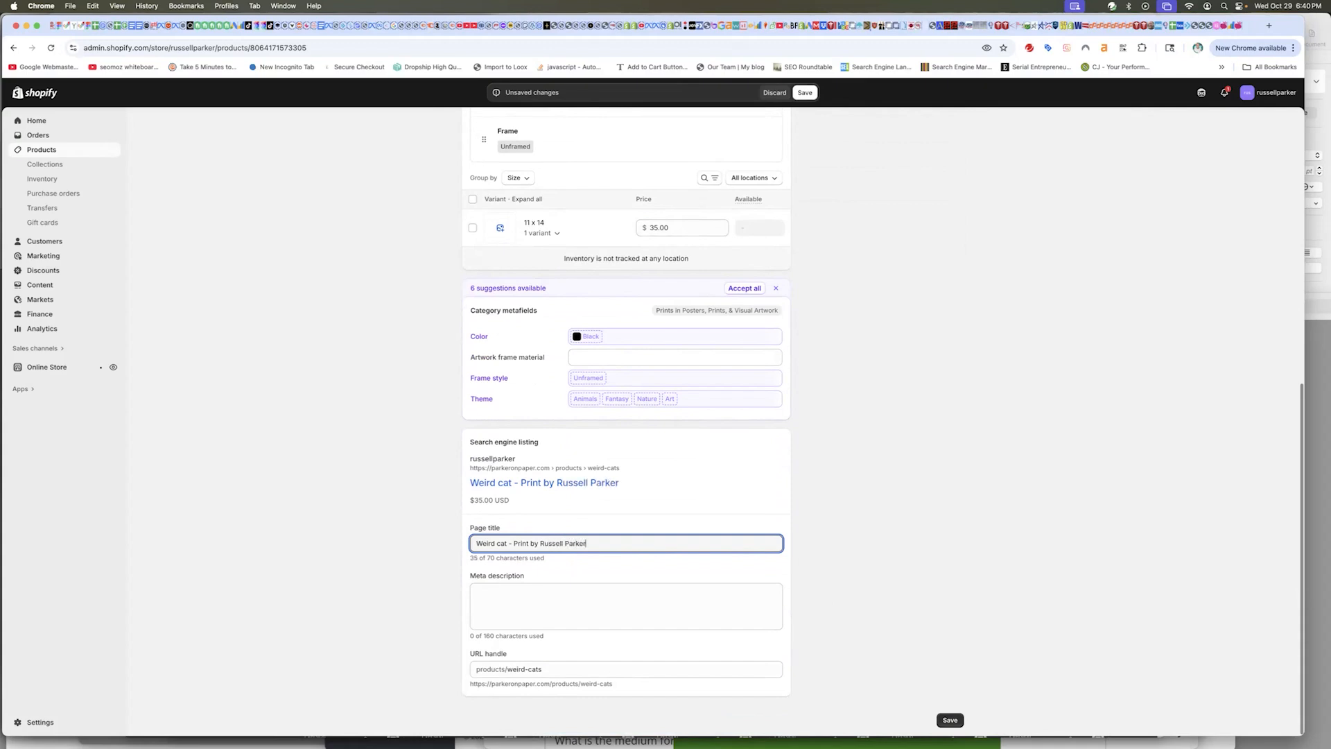
- Try the meta description "Shop parker on paper for ...." in the search engine listing and clear it again
click(543, 594)
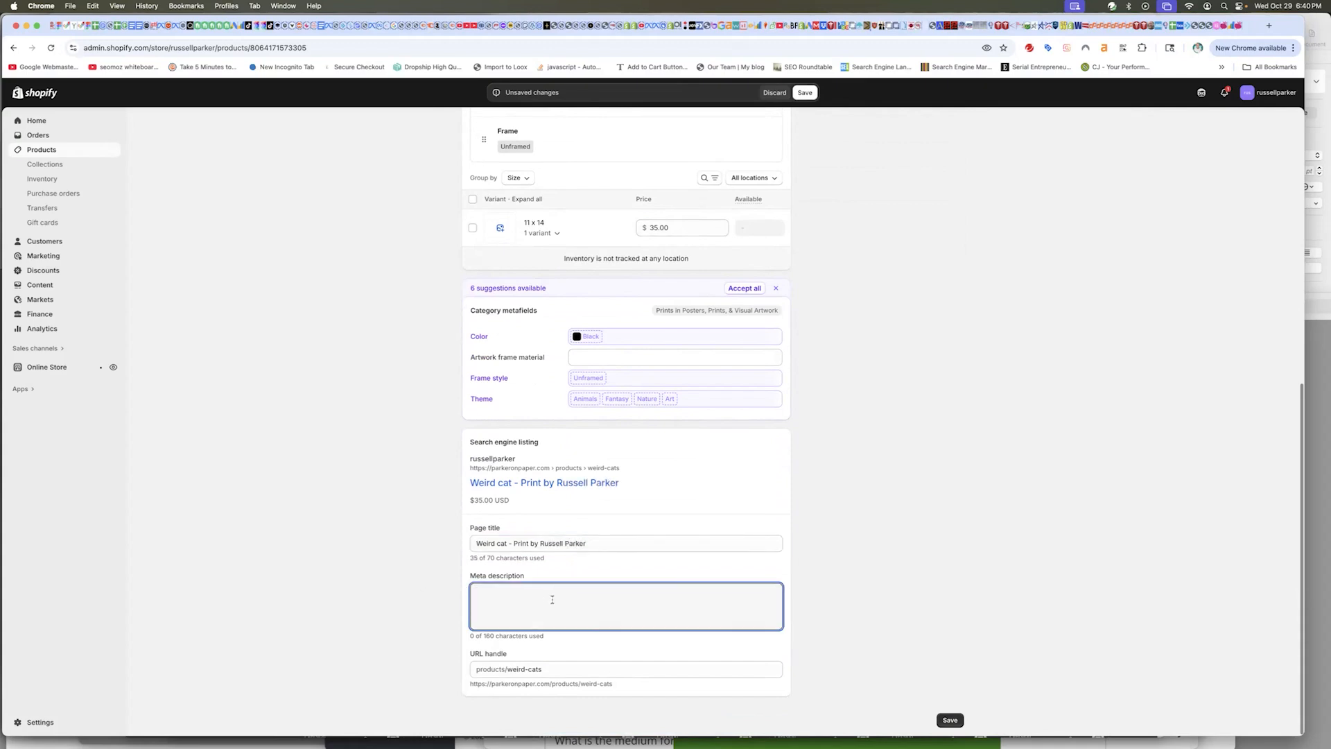
text(Sh)
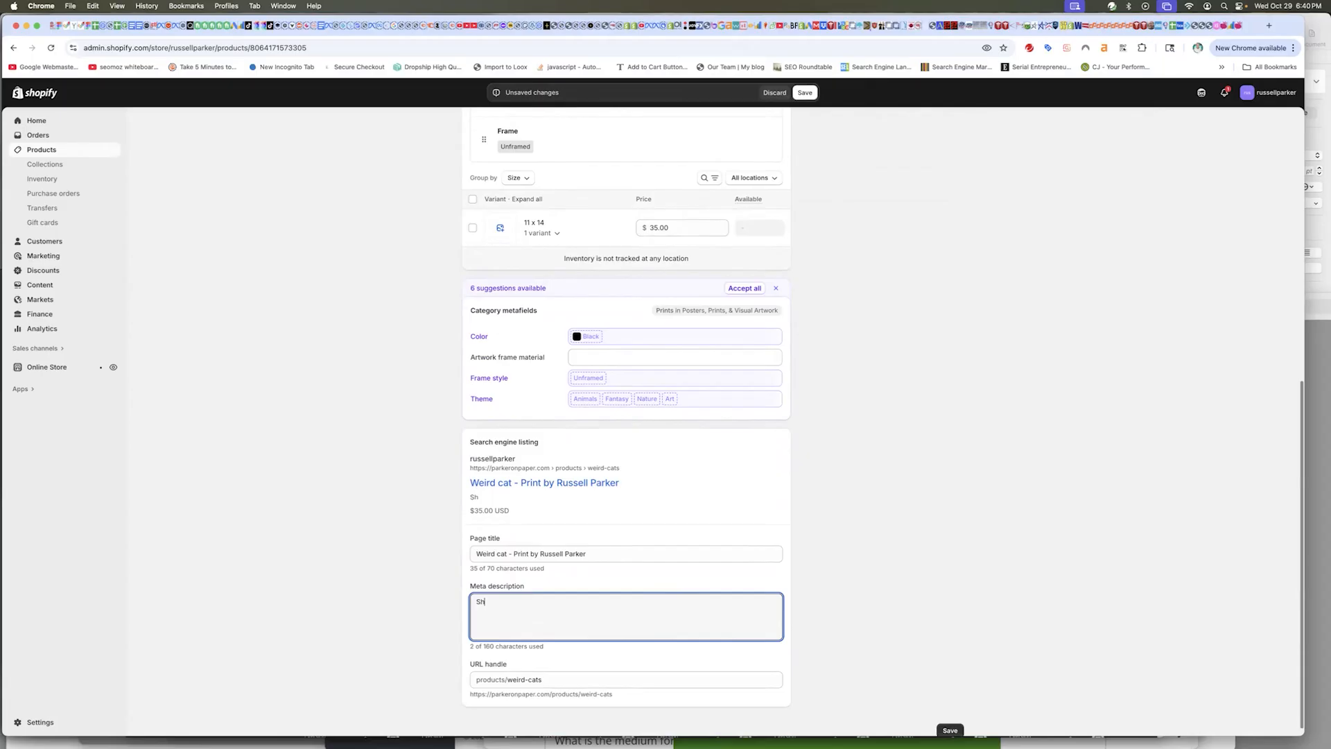
text(op parker on paper for ....)
key(ctrl+a)
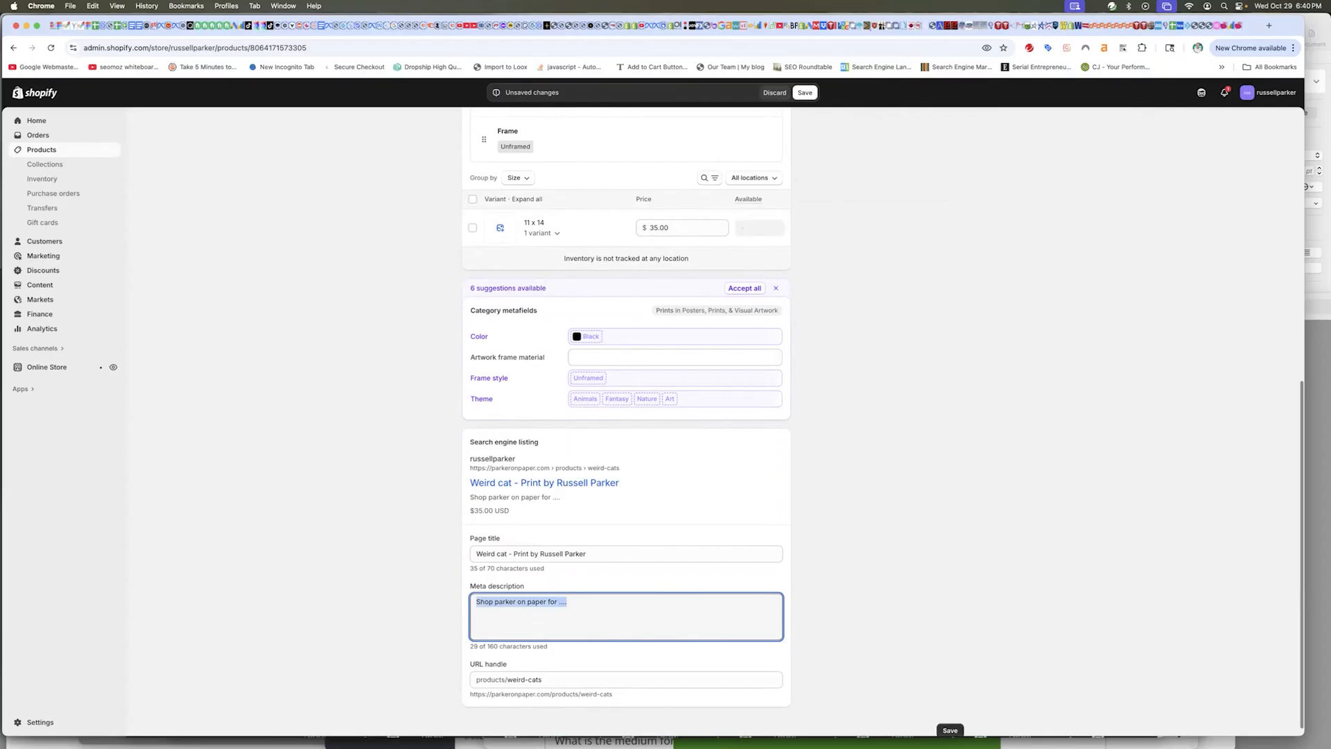
key(BackSpace)
click(411, 582)
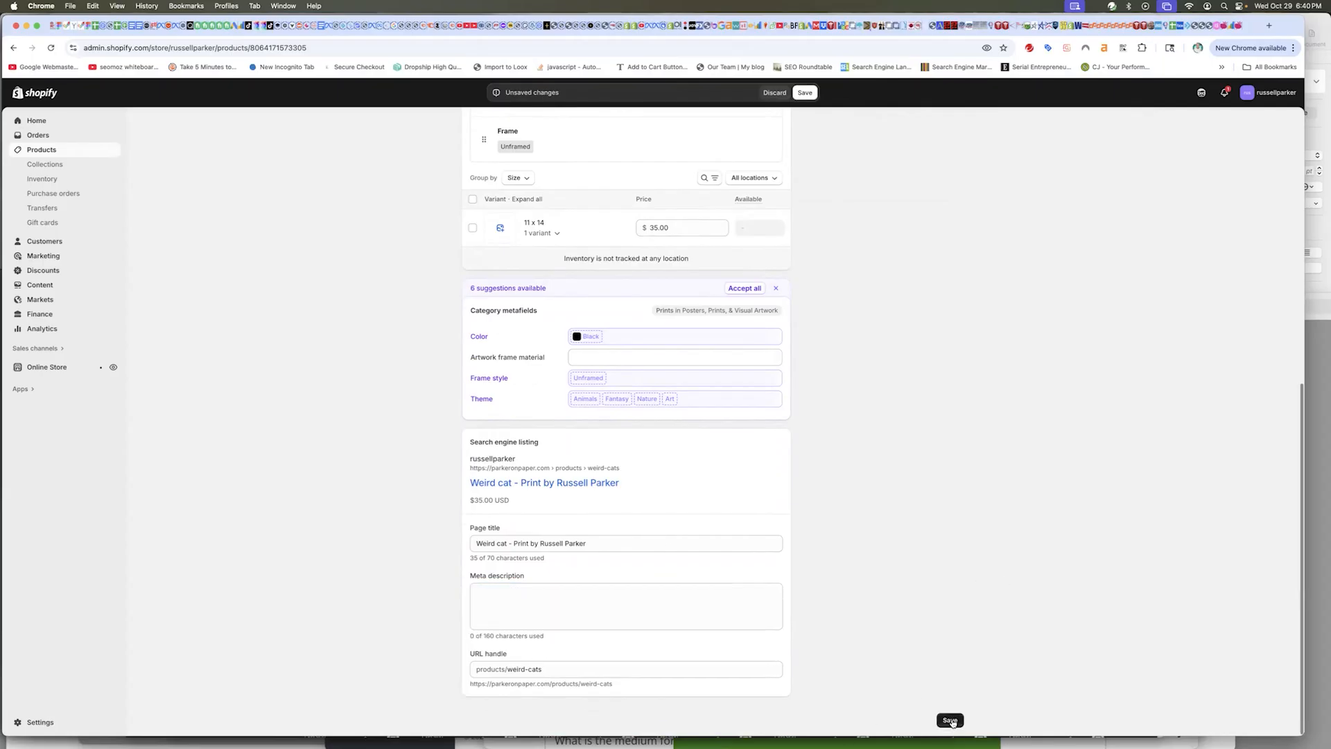
- Save the Weird cat product and return to the full product list
click(805, 93)
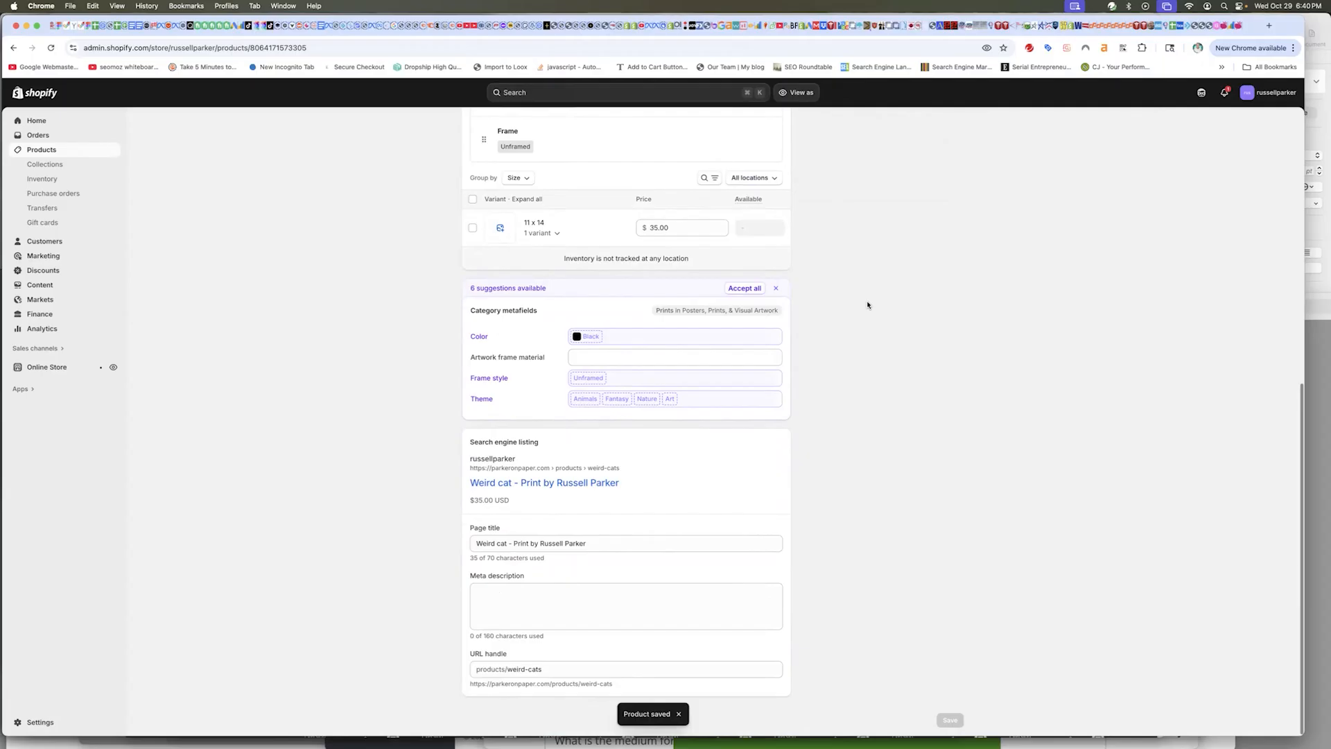
scroll(876, 394, up, 10)
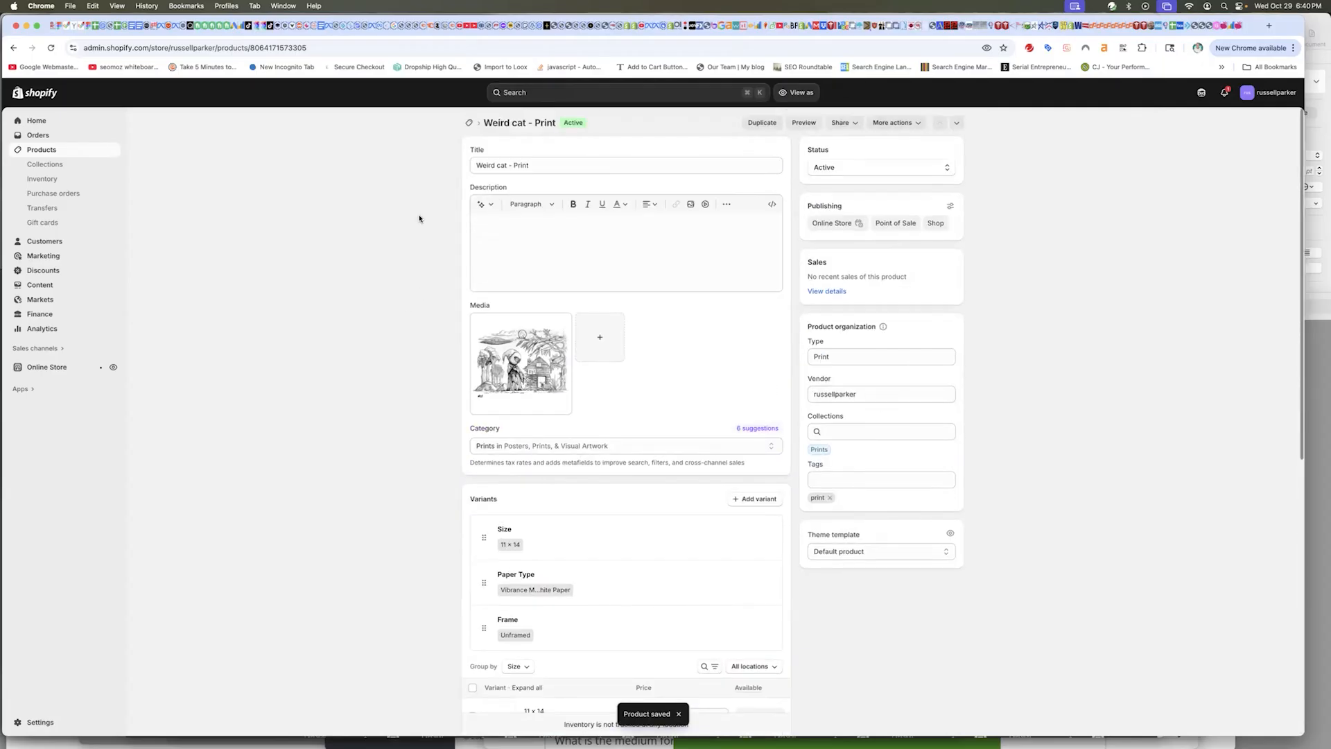
click(29, 147)
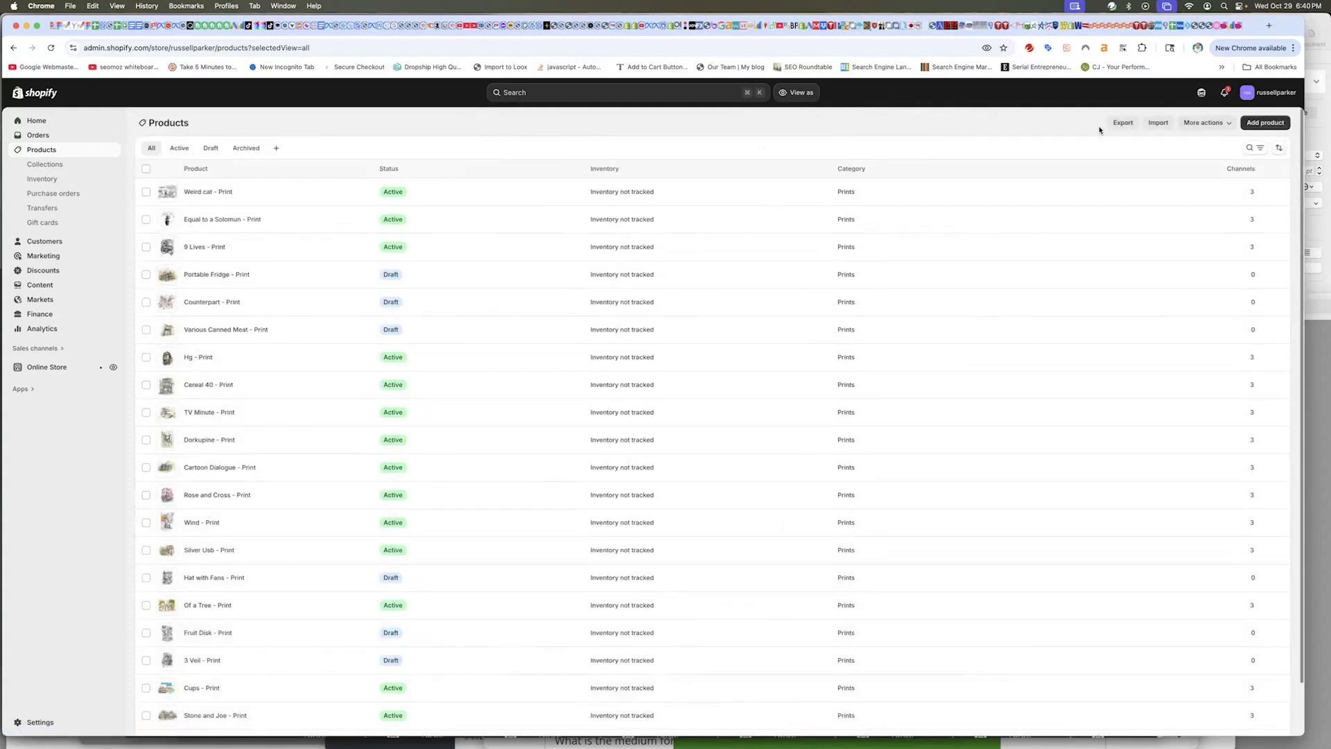
- Examine the blank form for adding a product, from title to search engine listing, and go back to the product list
click(1265, 123)
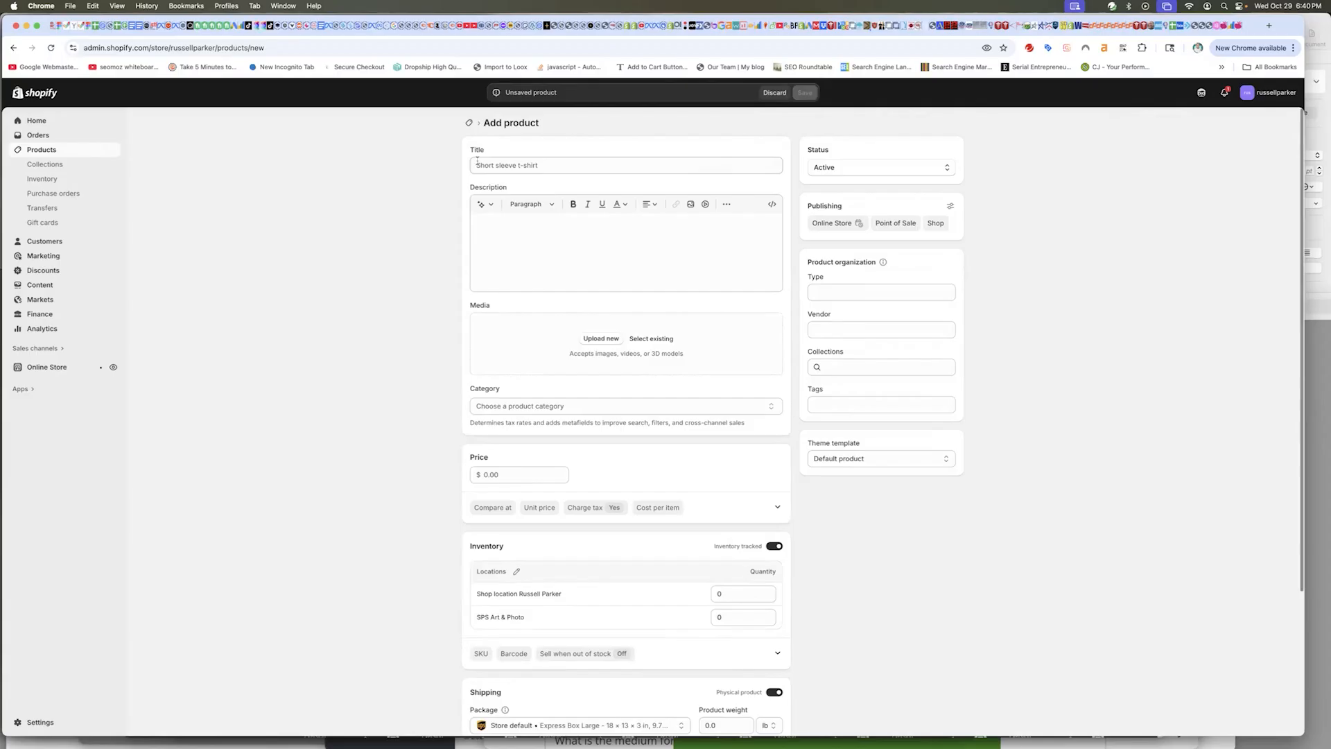
click(502, 245)
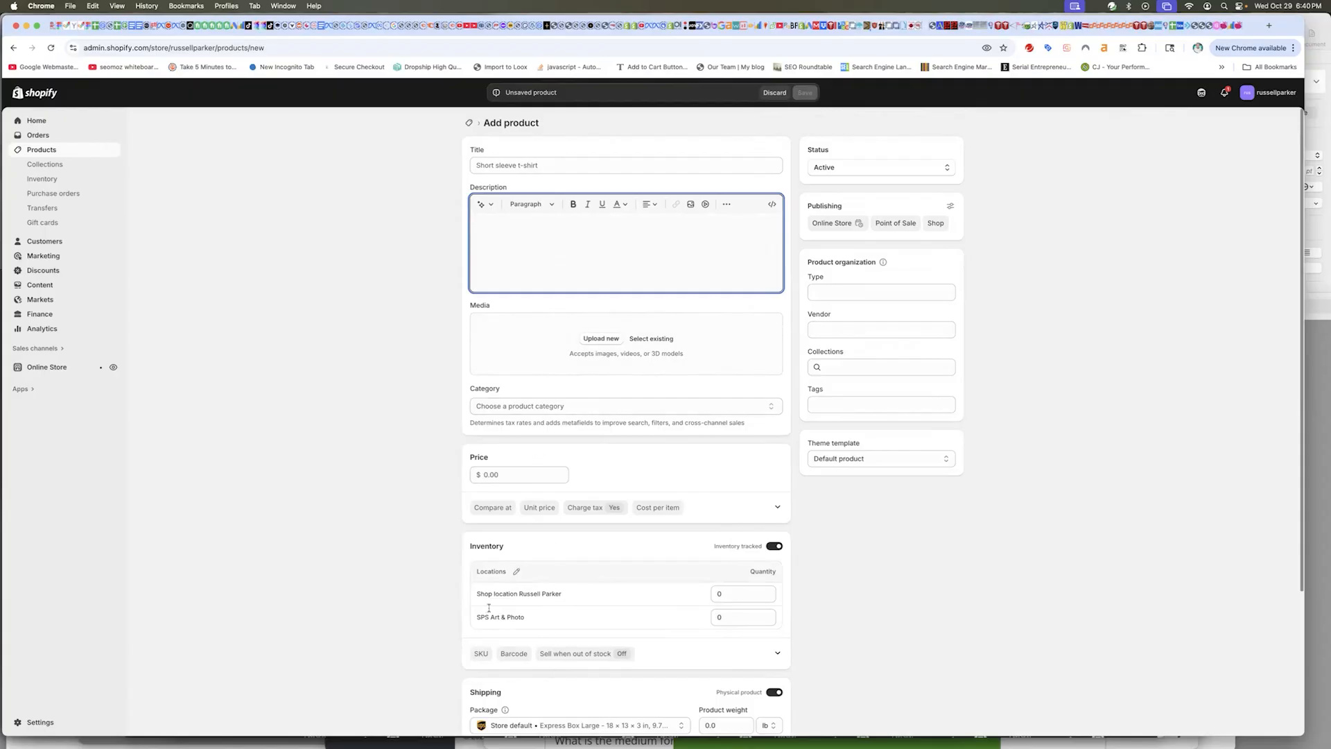
scroll(401, 492, down, 3)
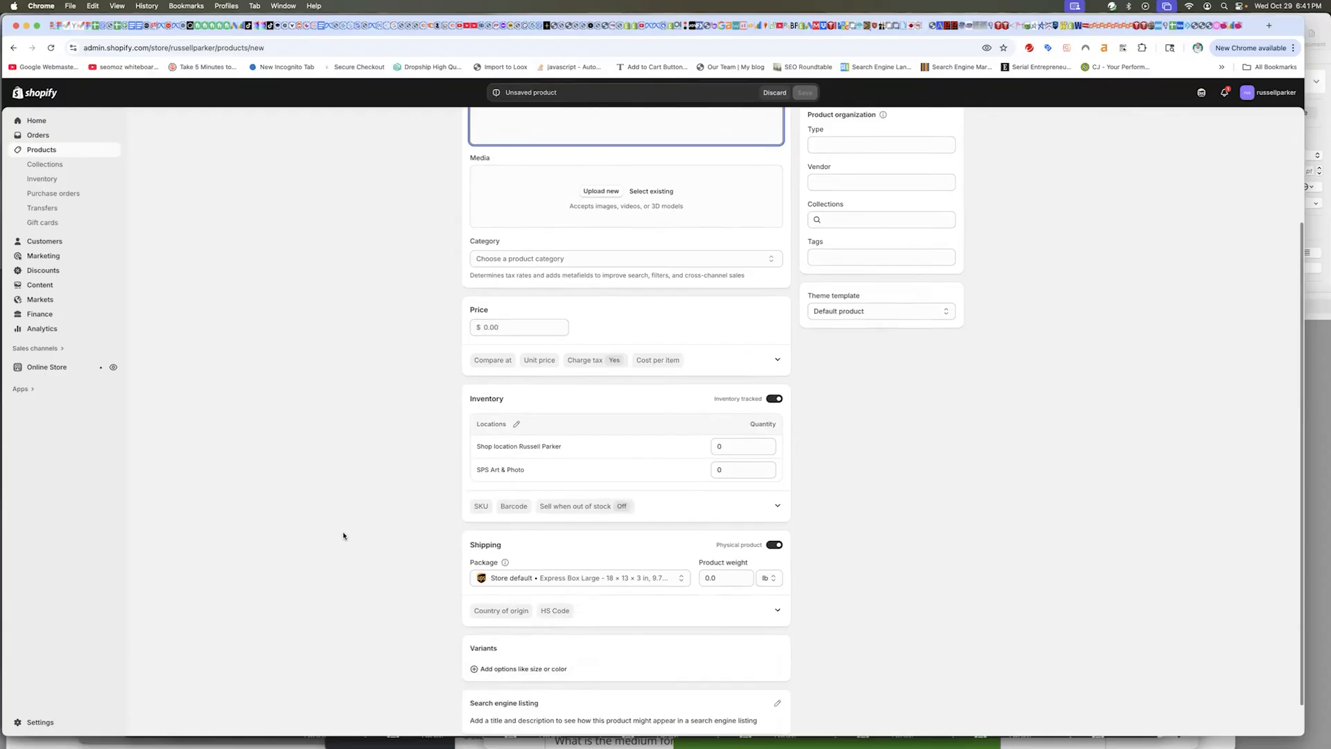
scroll(345, 529, down, 1)
scroll(348, 526, up, 4)
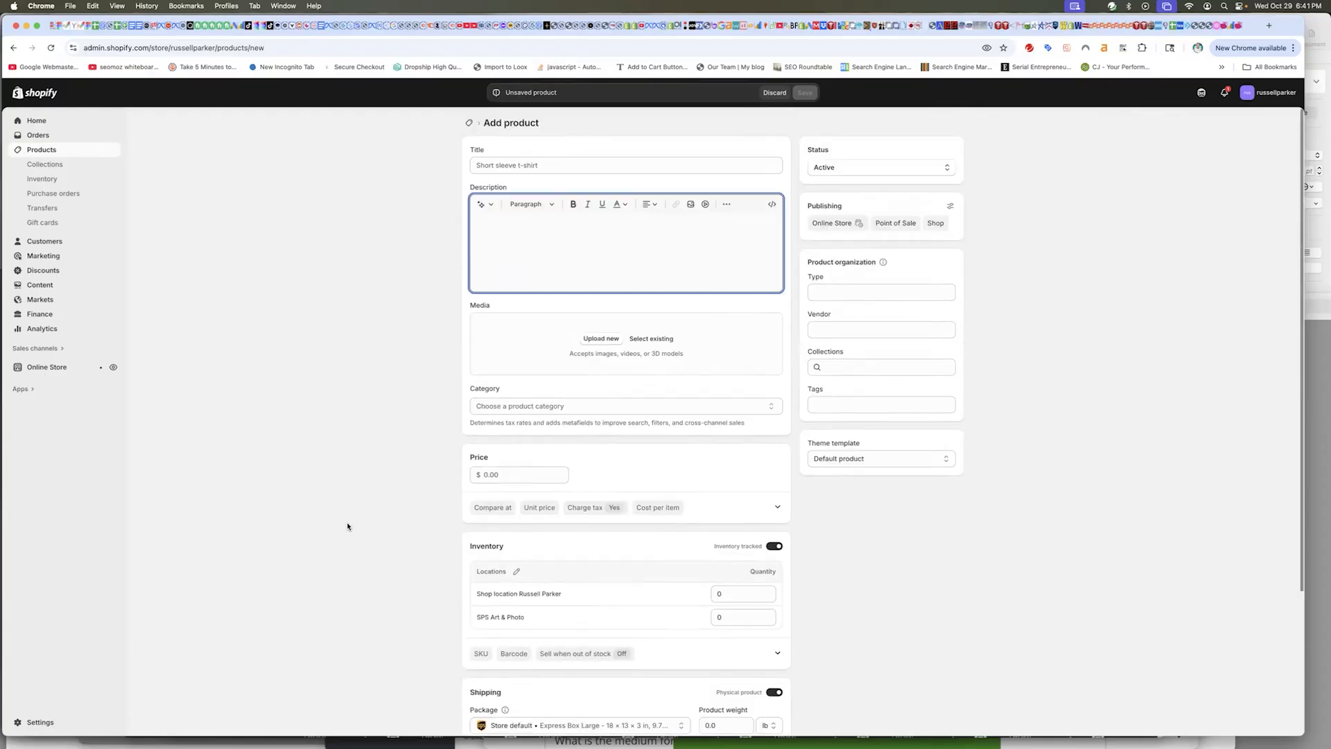
click(40, 150)
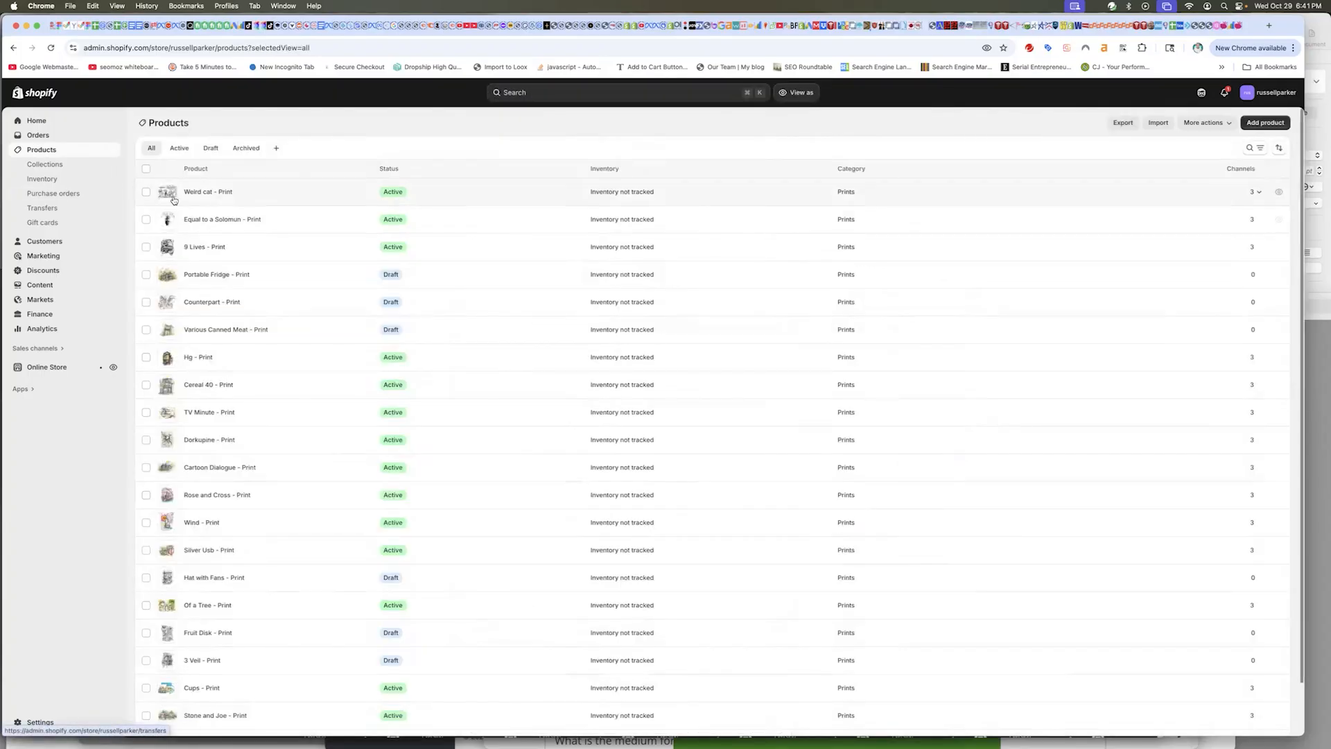
- Start a duplicate of the Weird cat - Print product and title it "My New Artwork - Print"
click(221, 192)
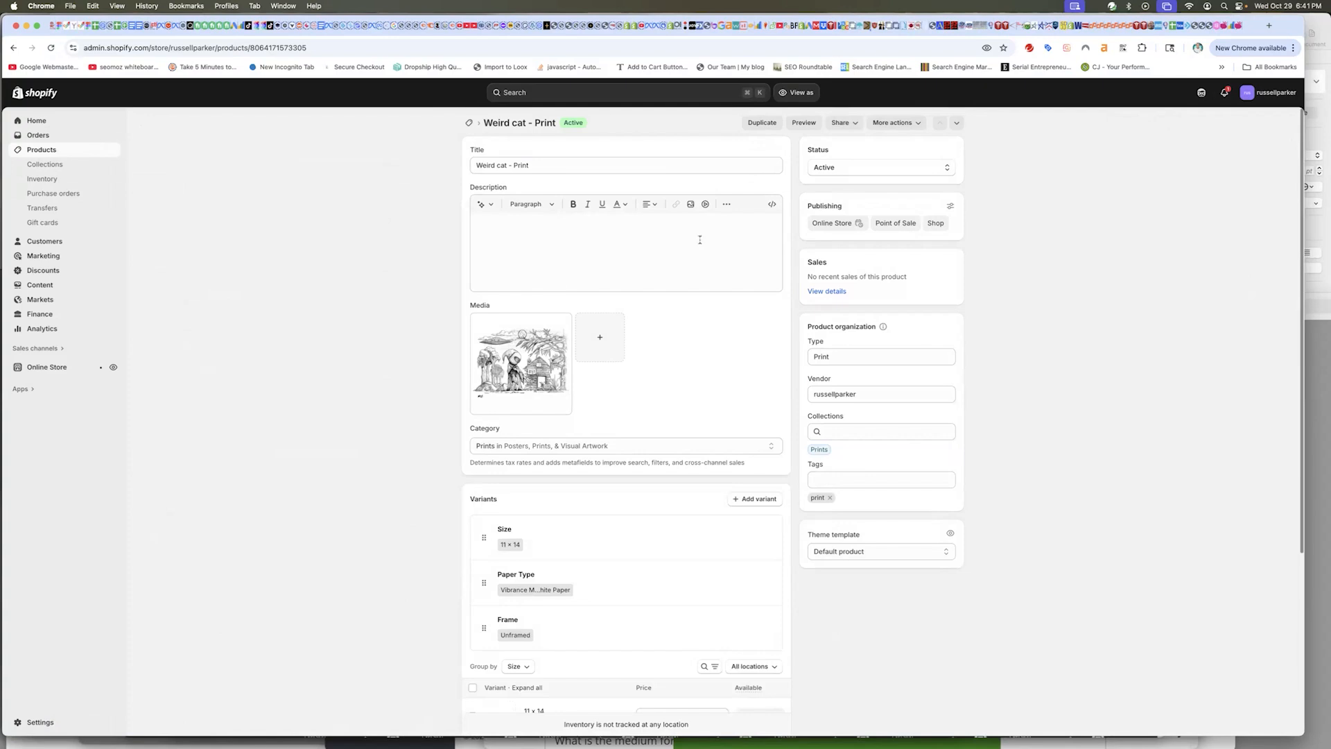
click(764, 126)
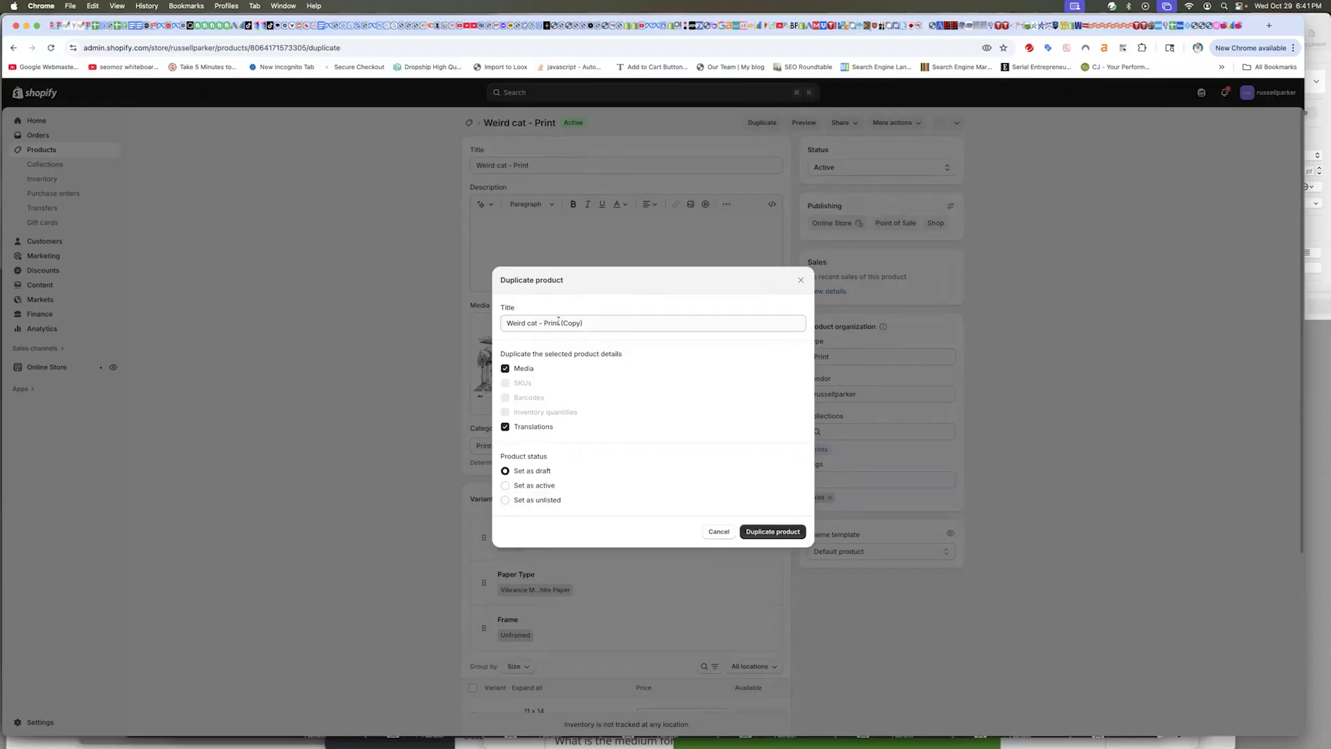
click(601, 323)
key(BackSpace)
key(BackSpace)
key(BackSpace)
key(BackSpace)
key(BackSpace)
key(BackSpace)
key(BackSpace)
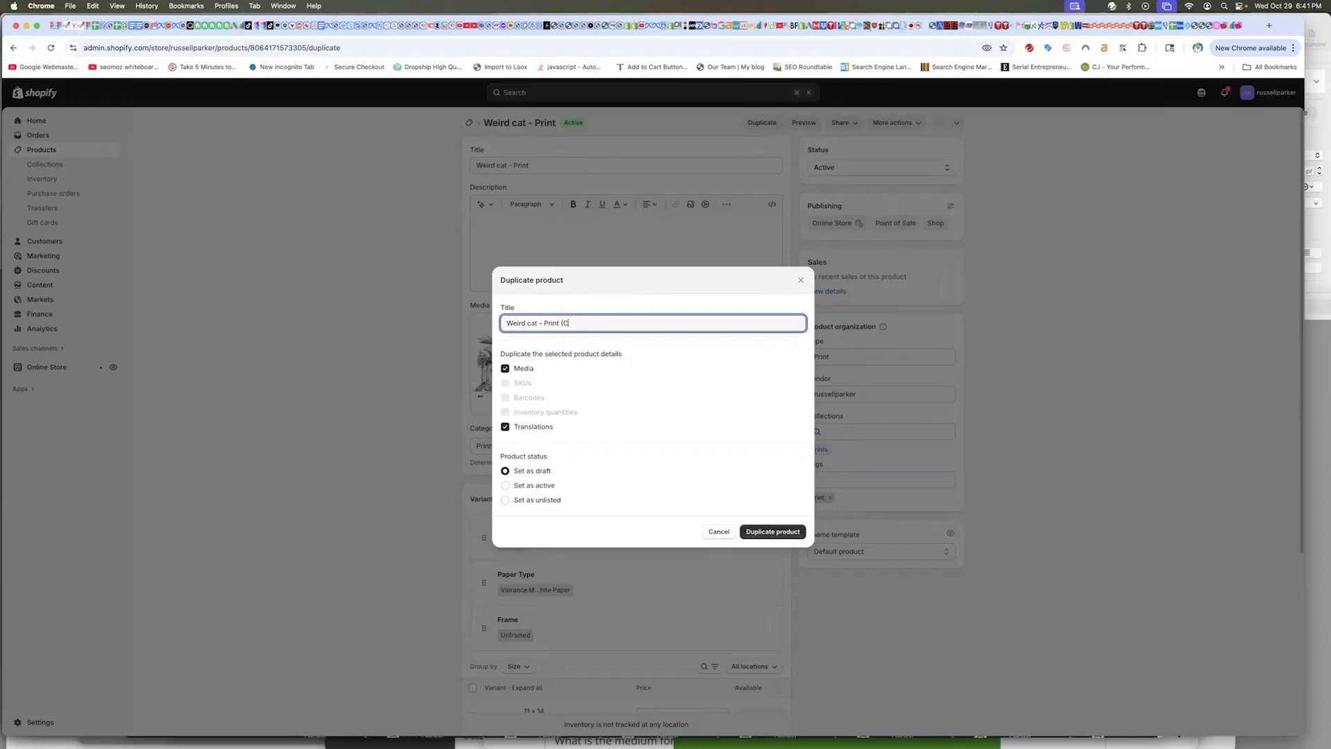
text(My New Artwork)
key(Delete)
key(Delete)
key(Delete)
key(Delete)
key(Delete)
key(Delete)
key(Delete)
key(Delete)
key(Delete)
- Exclude media from the copy, set its status to active, create the duplicate and check its copied details
click(513, 374)
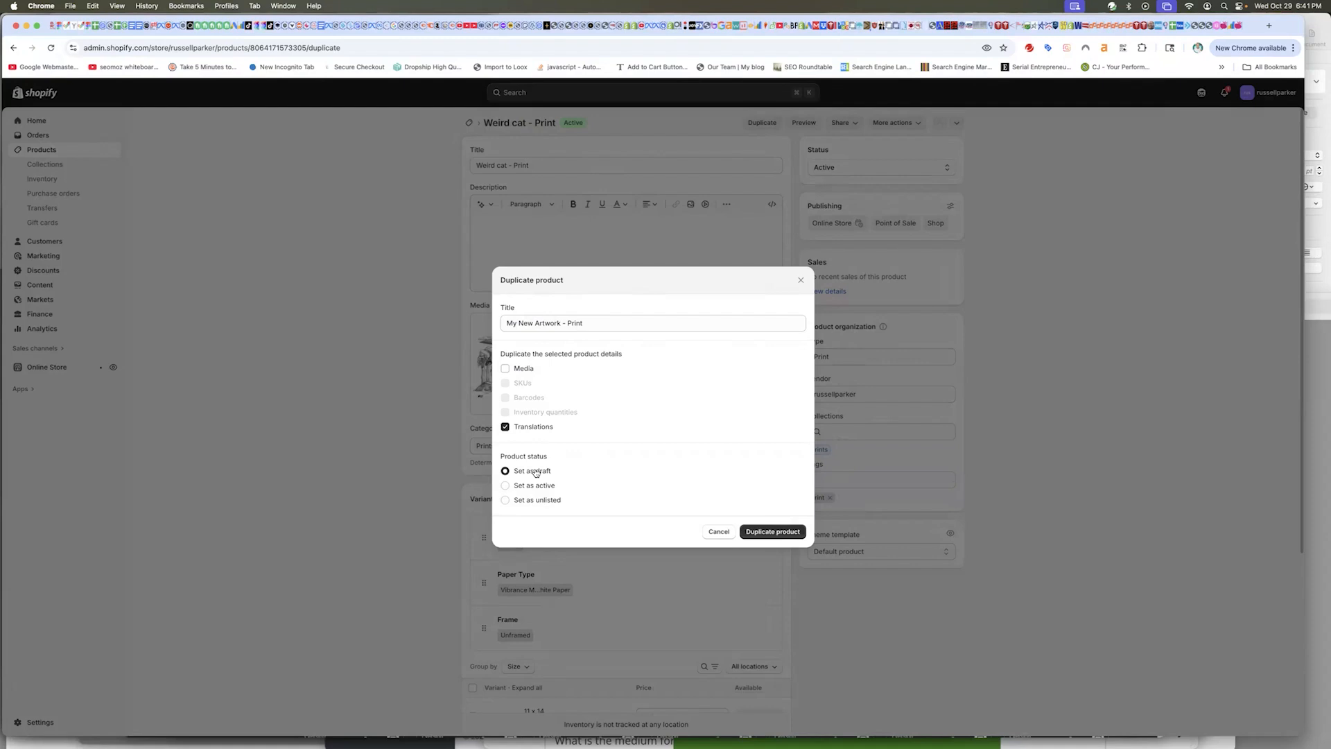
click(506, 486)
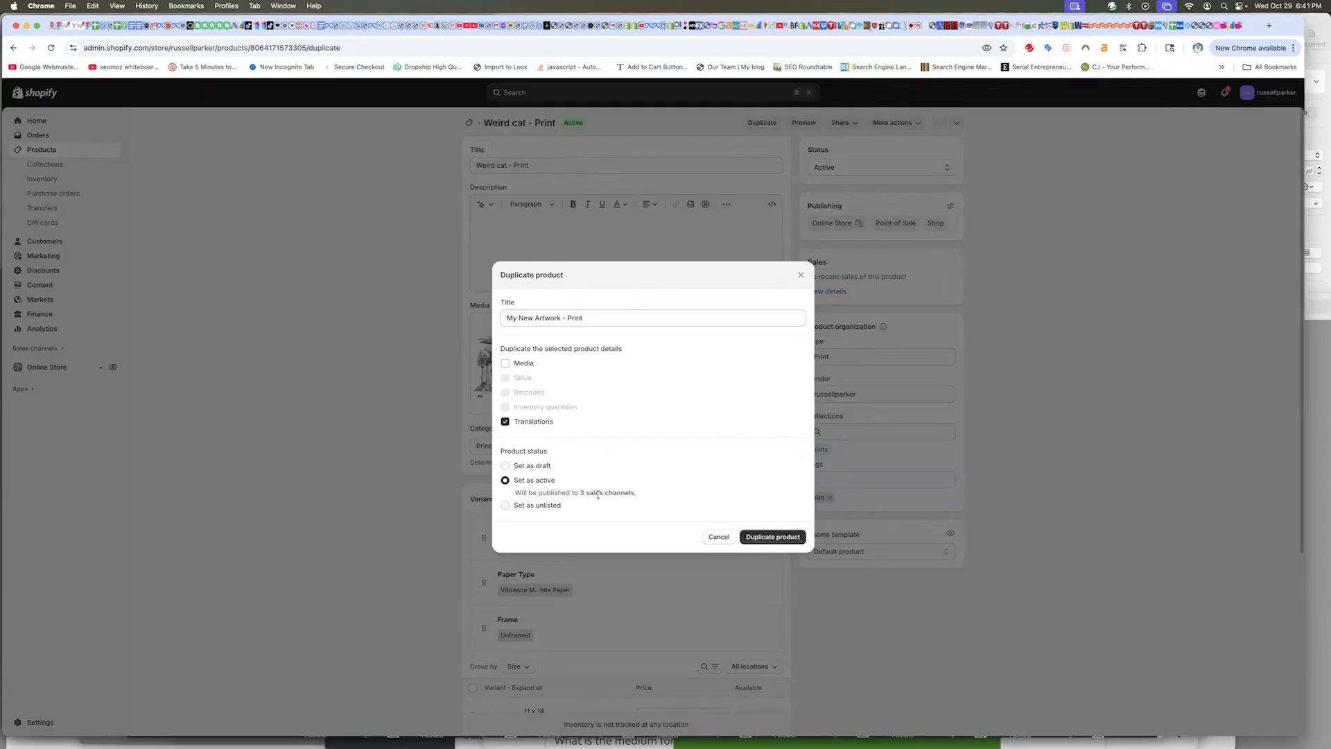
click(777, 538)
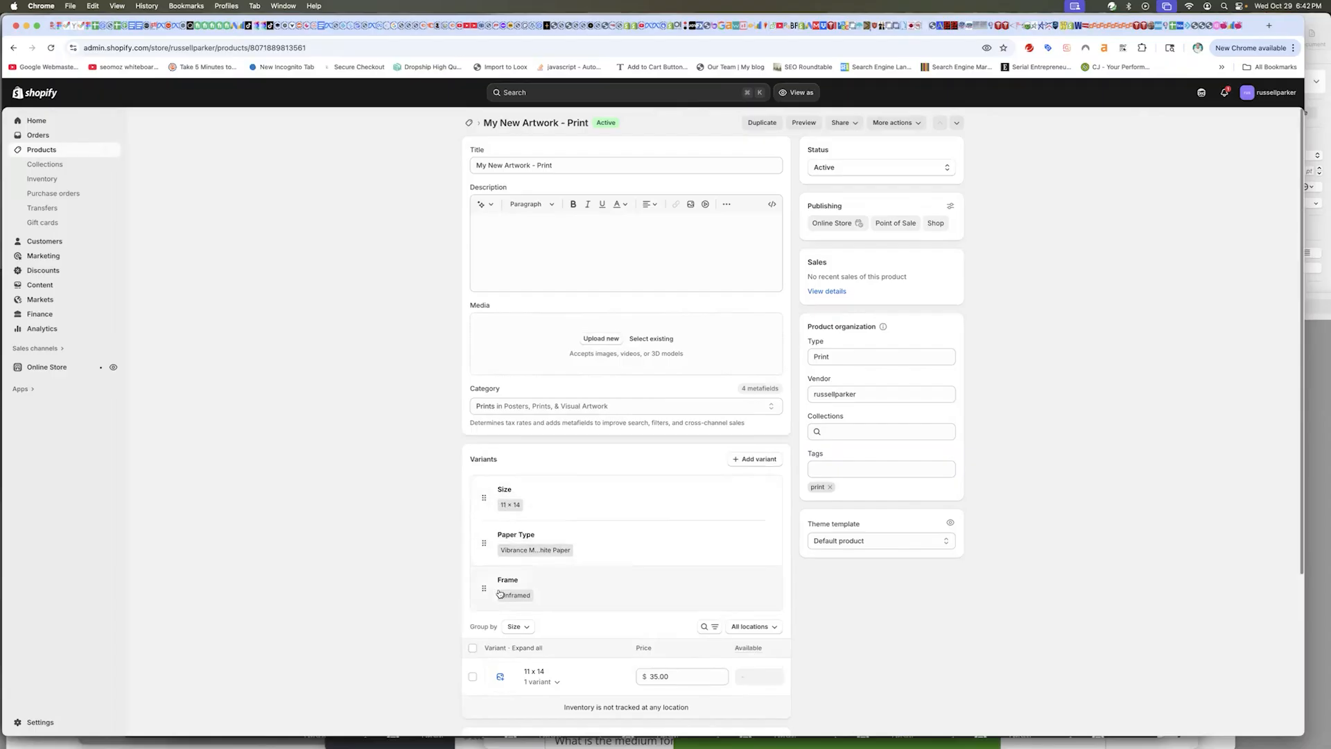
scroll(612, 549, down, 3)
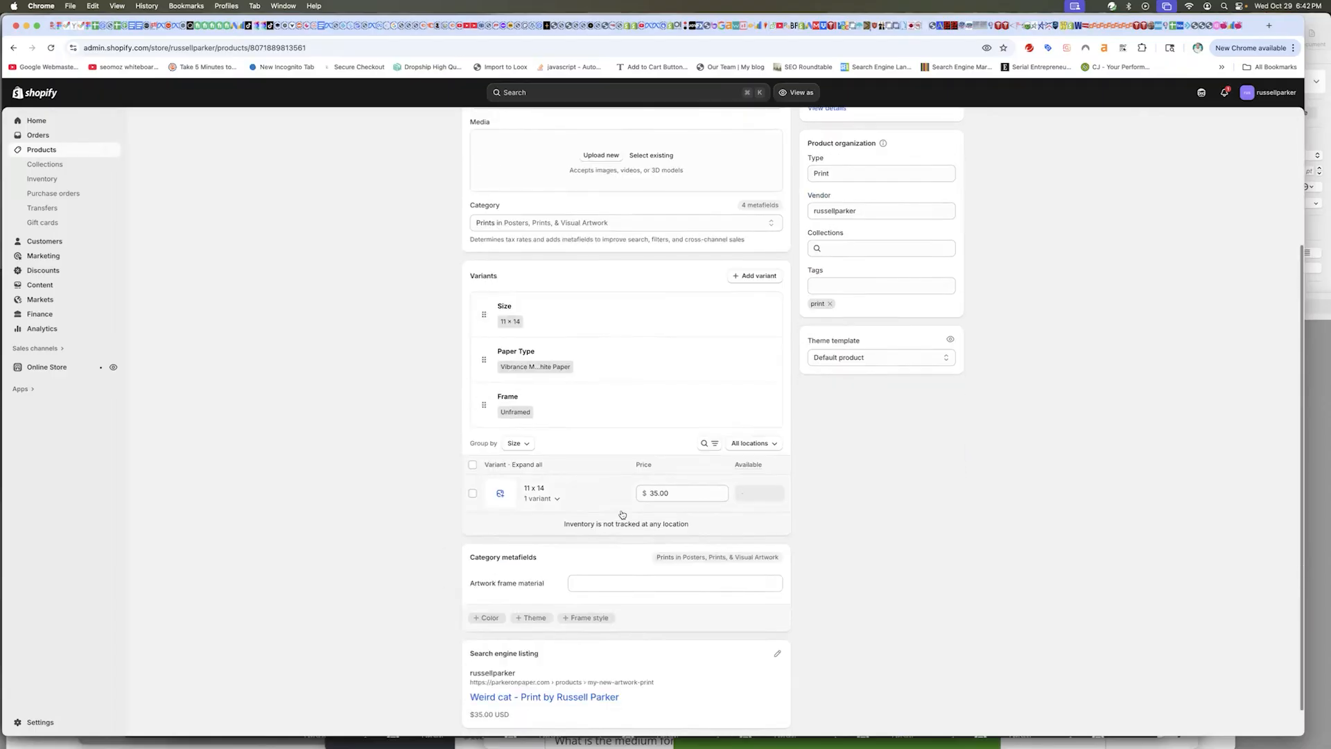
- Review the duplicated product's details, switch to the storefront's Prints collection and reload it to check for the new listing
scroll(413, 586, down, 1)
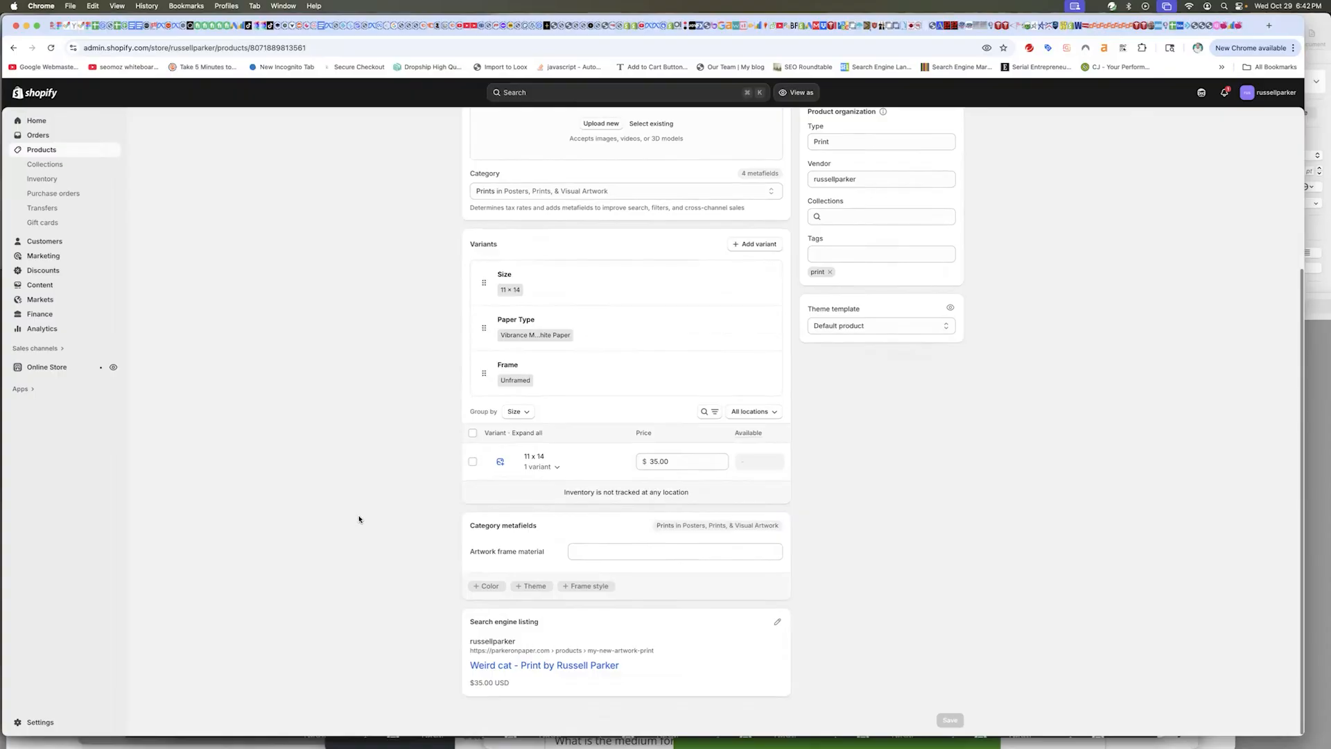
scroll(359, 518, up, 3)
click(503, 167)
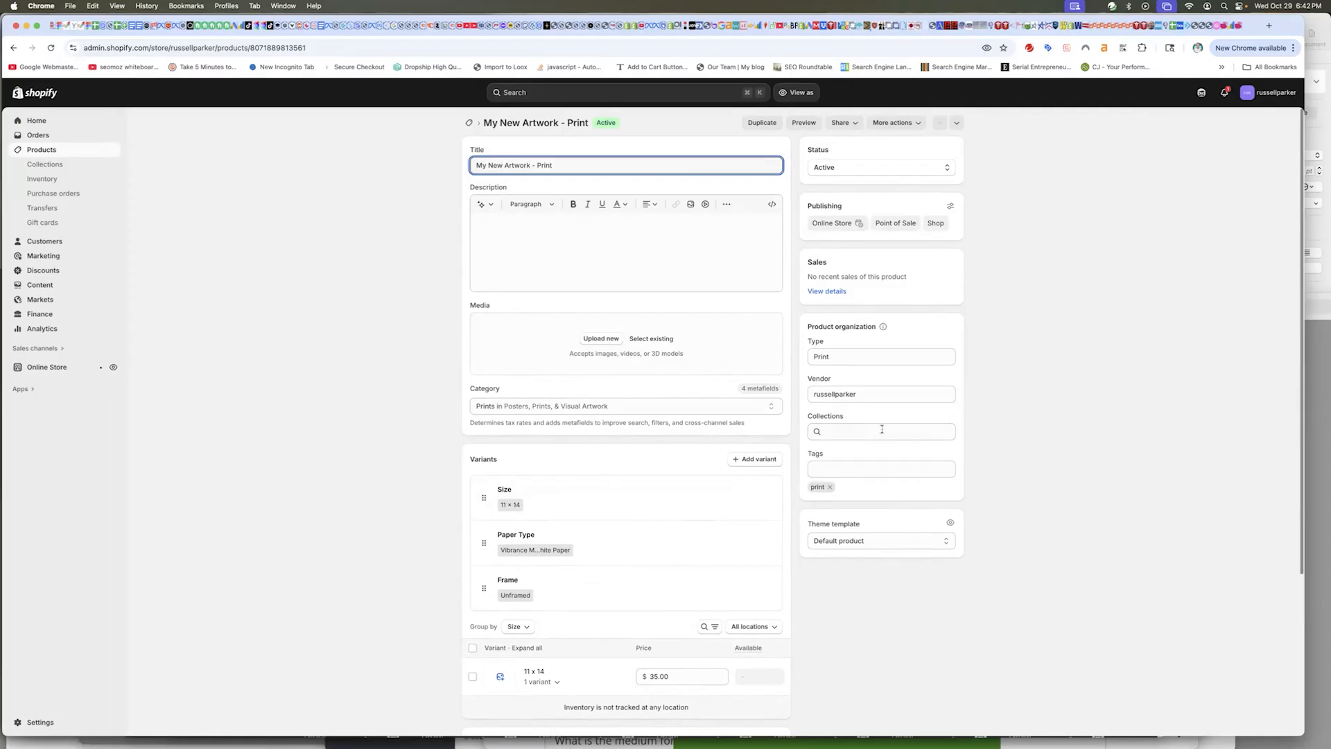
click(364, 367)
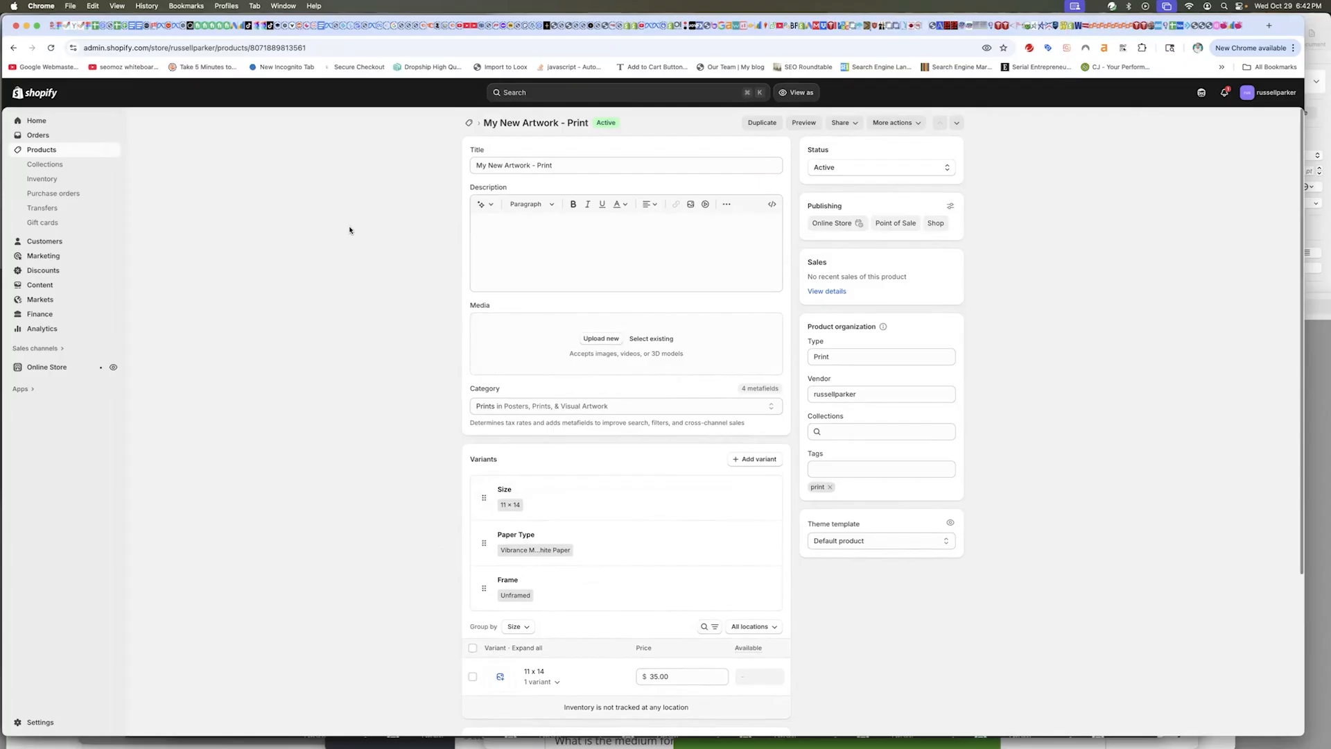
key(ctrl+Tab)
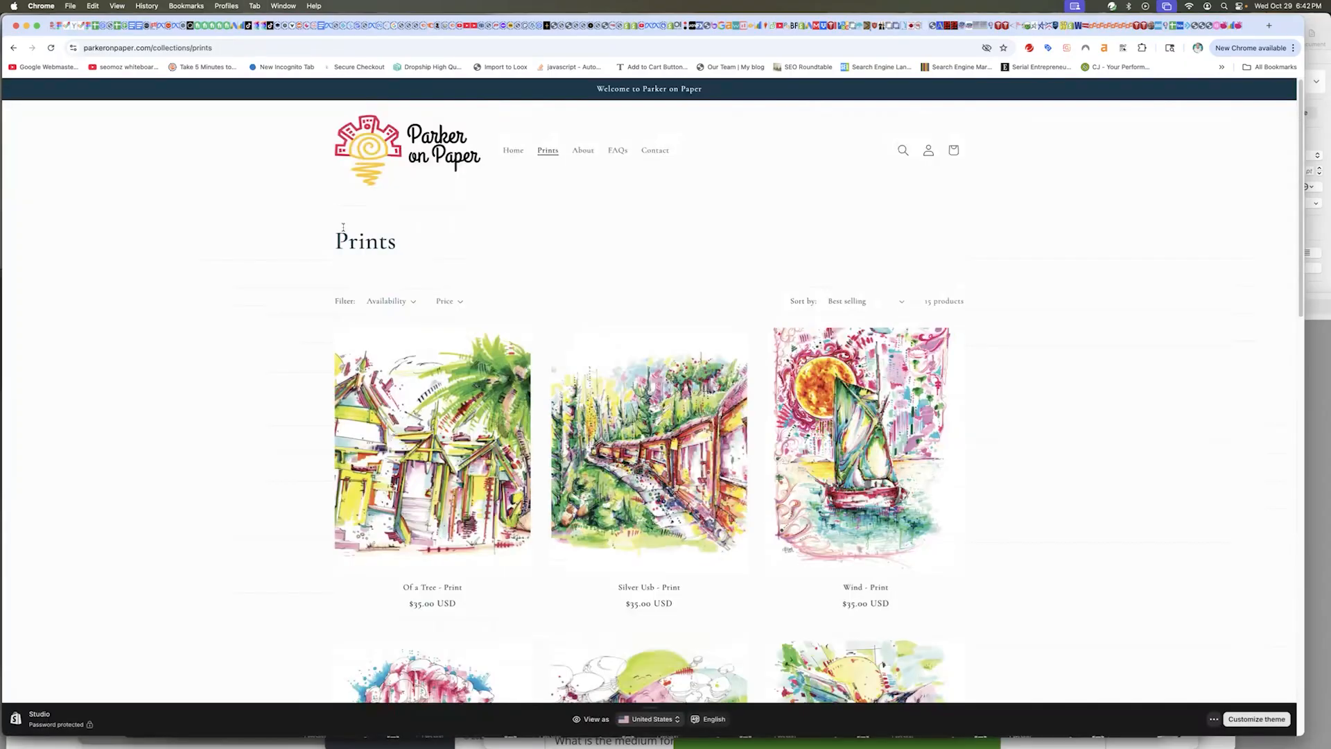
key(super+r)
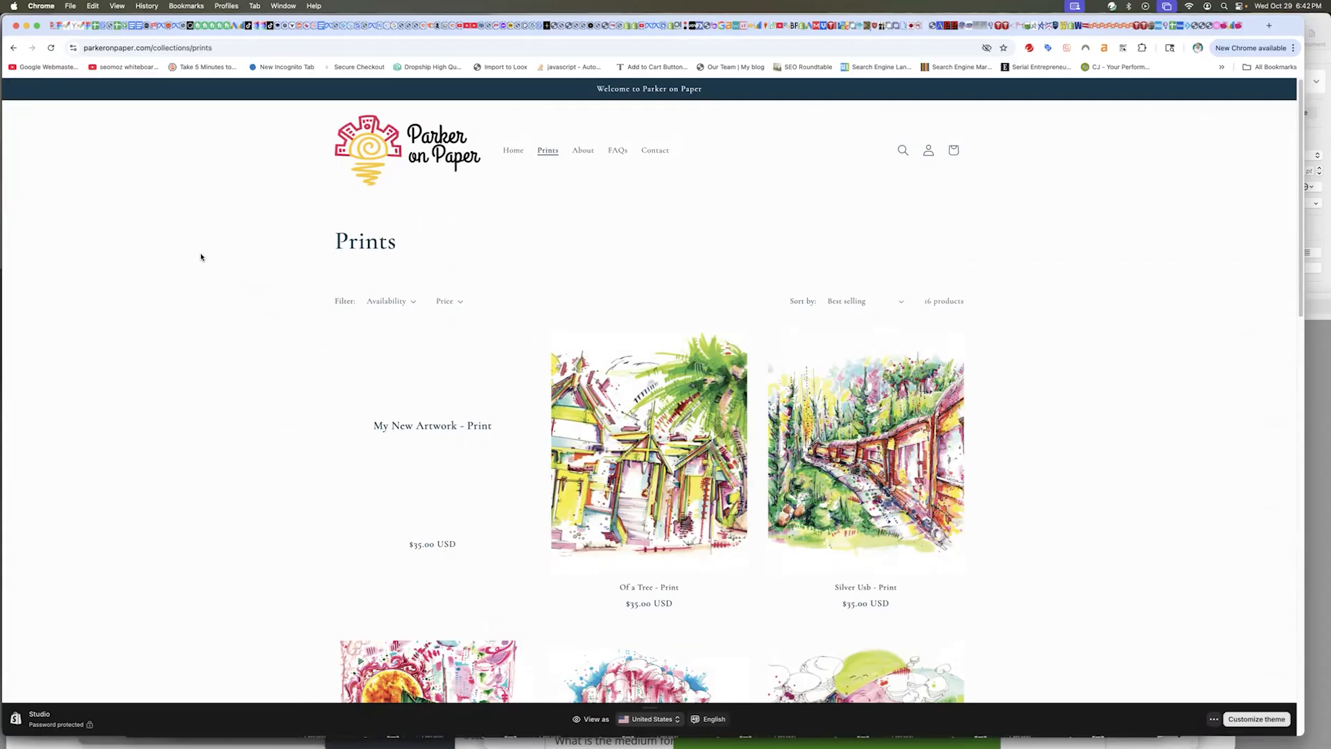
- Switch to Photoshop and open the artwork file "2 Grenadiers .pdf" from the artwork parkeronpaper folder
key(super+Tab)
key(super+Tab)
key(super+Tab)
key(super+Tab)
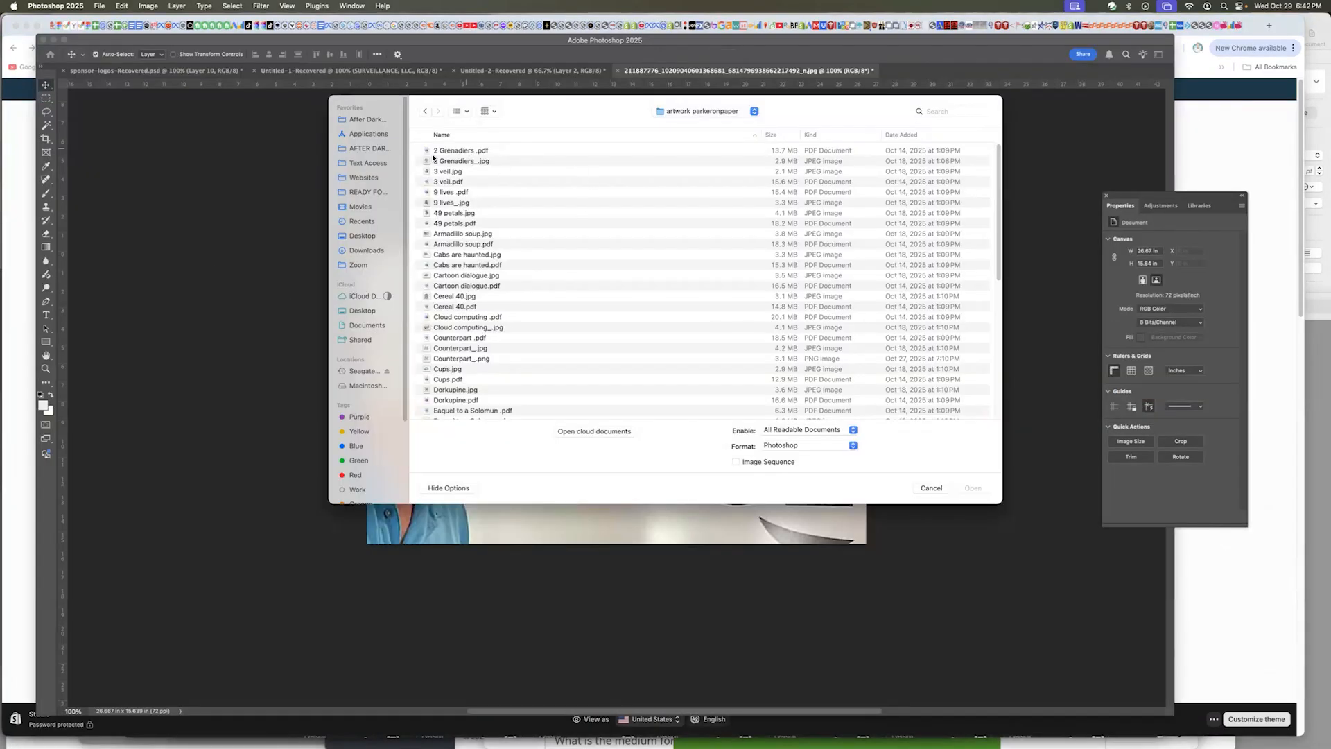
click(435, 150)
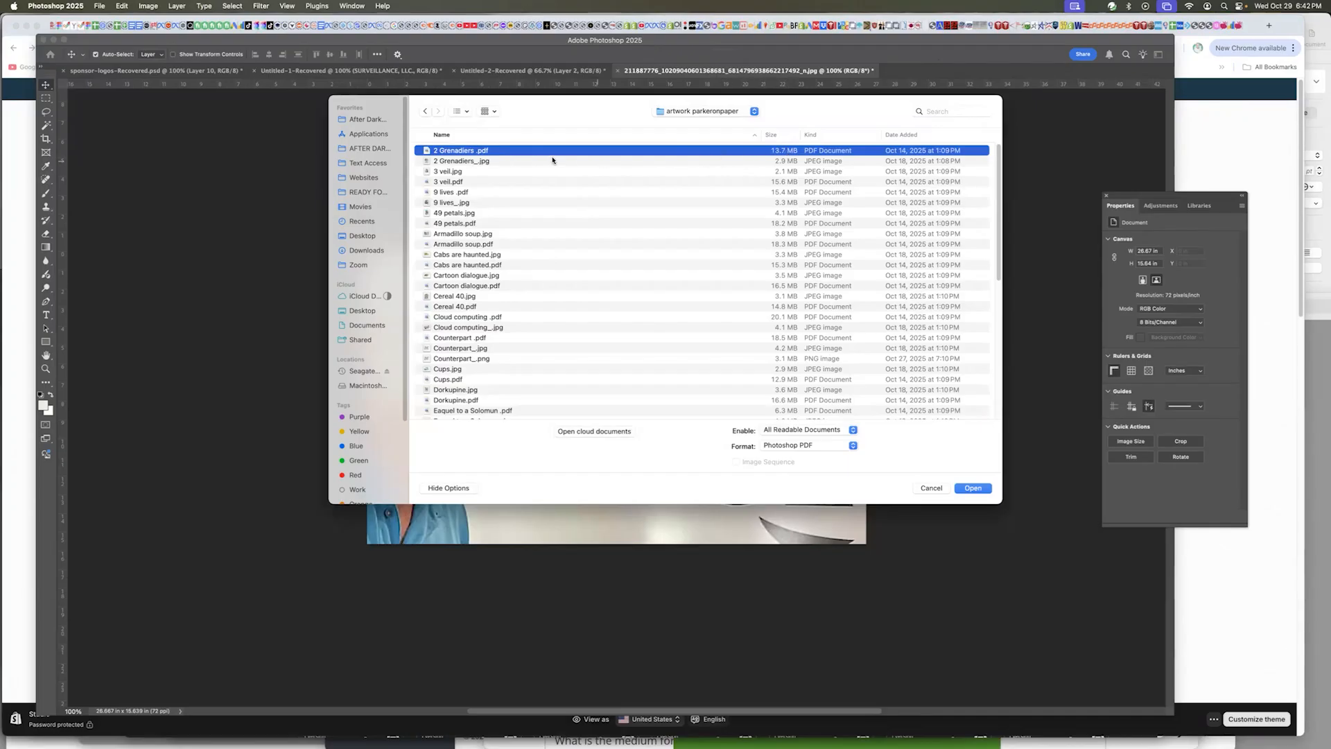
double_click(464, 151)
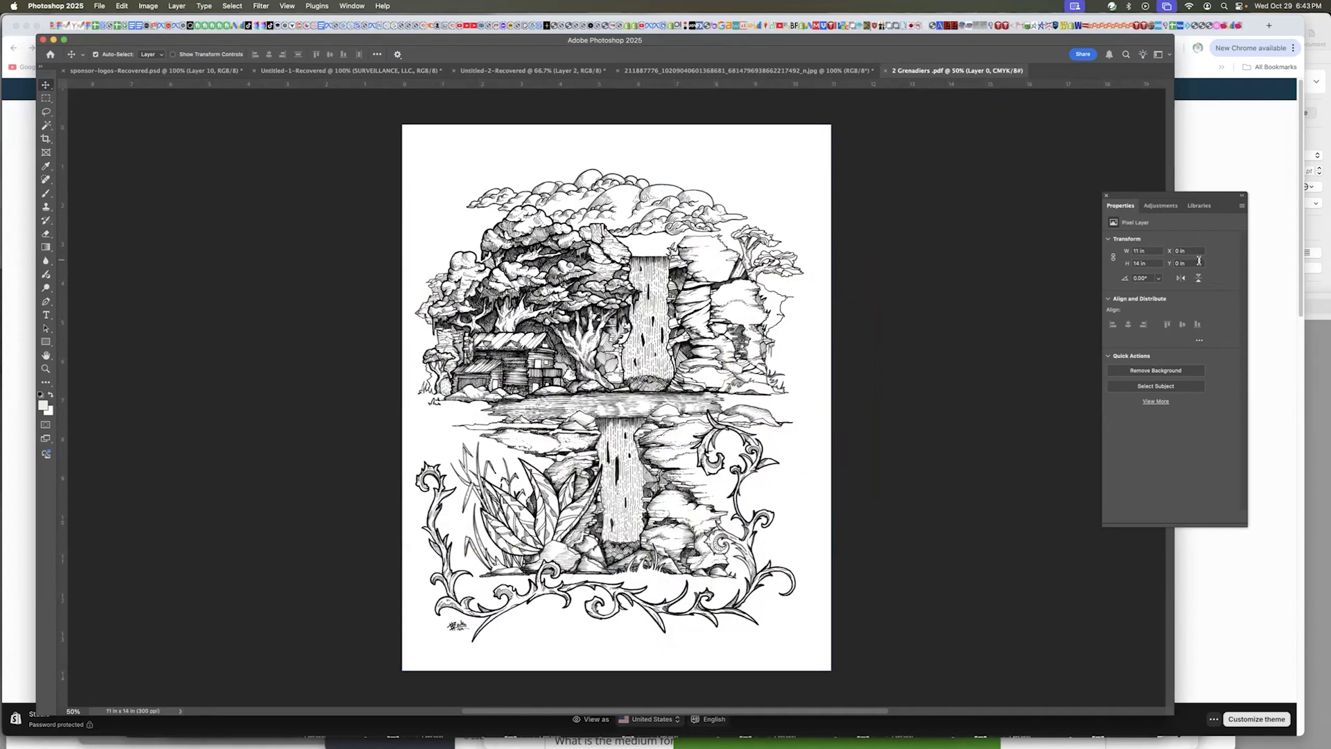
- Try image sizes for the artwork of 1920 px high, 1920 px wide and 1200 px wide at 300 pixels/inch
click(147, 6)
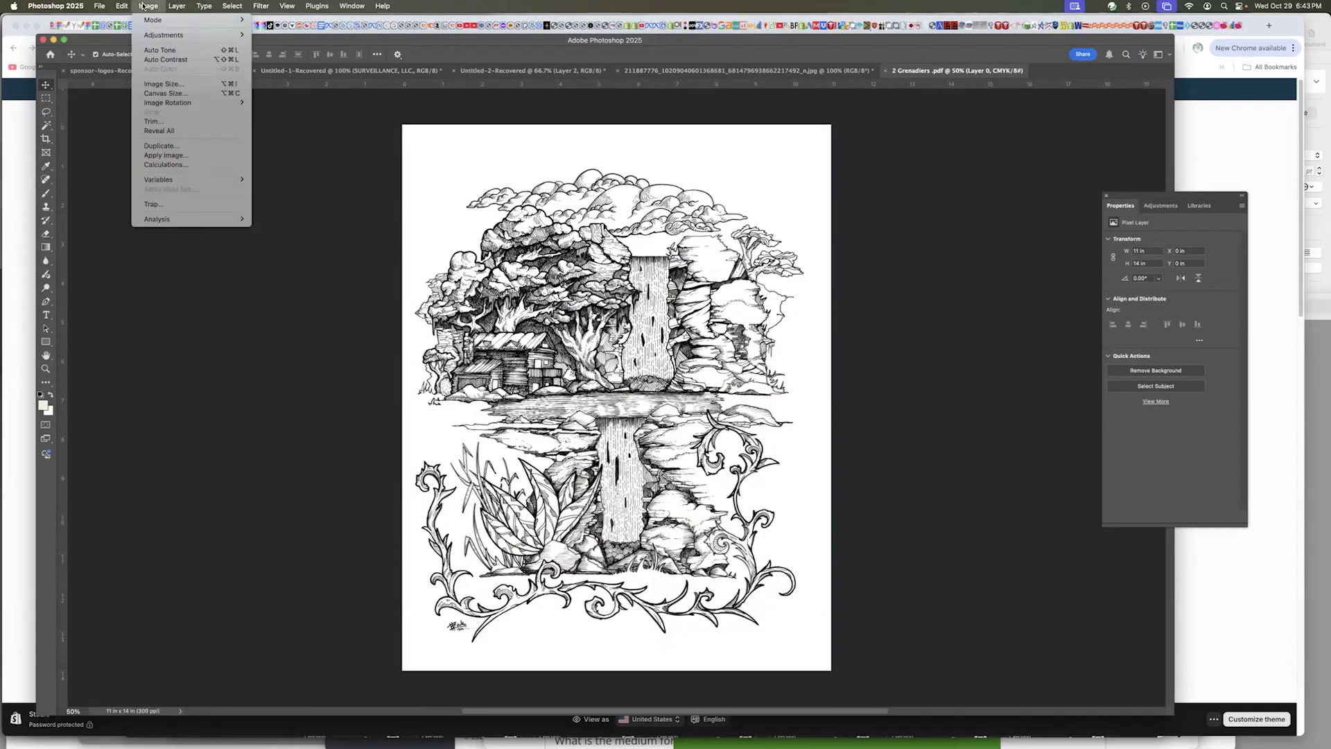
click(161, 84)
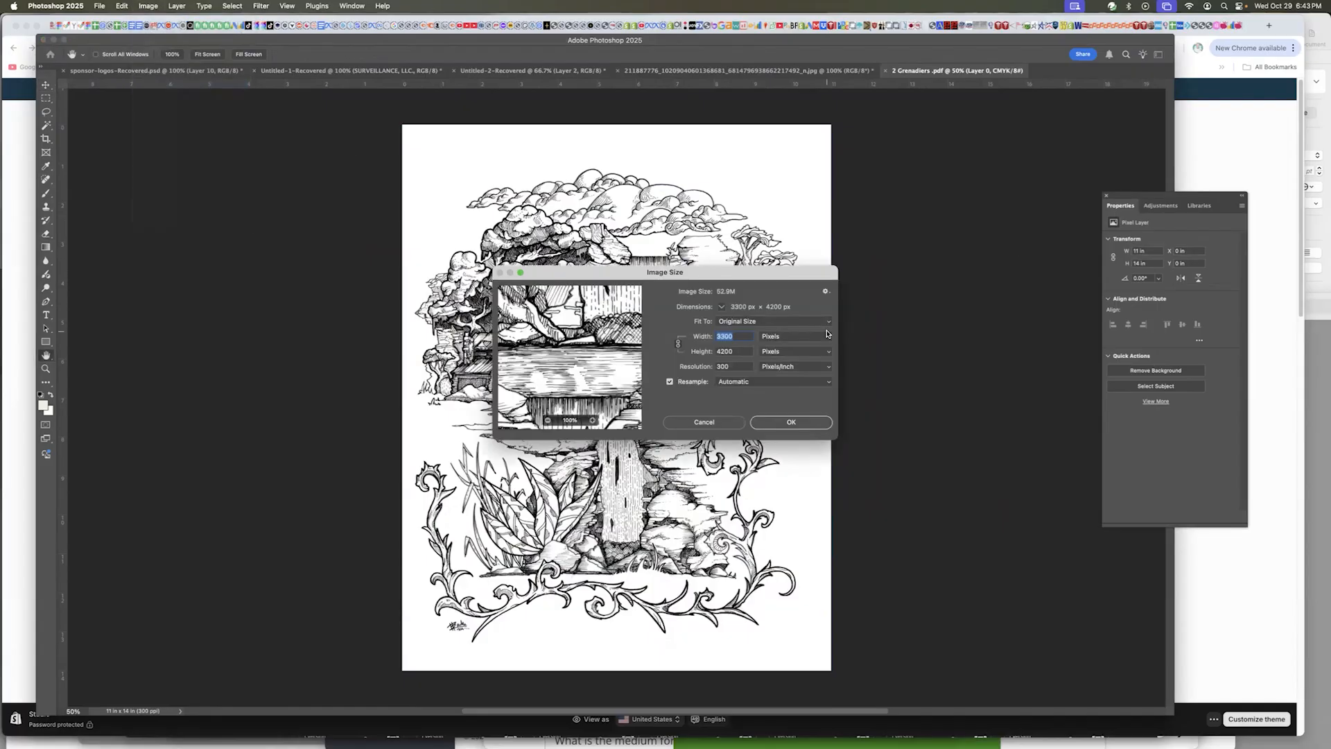
click(745, 350)
double_click(745, 349)
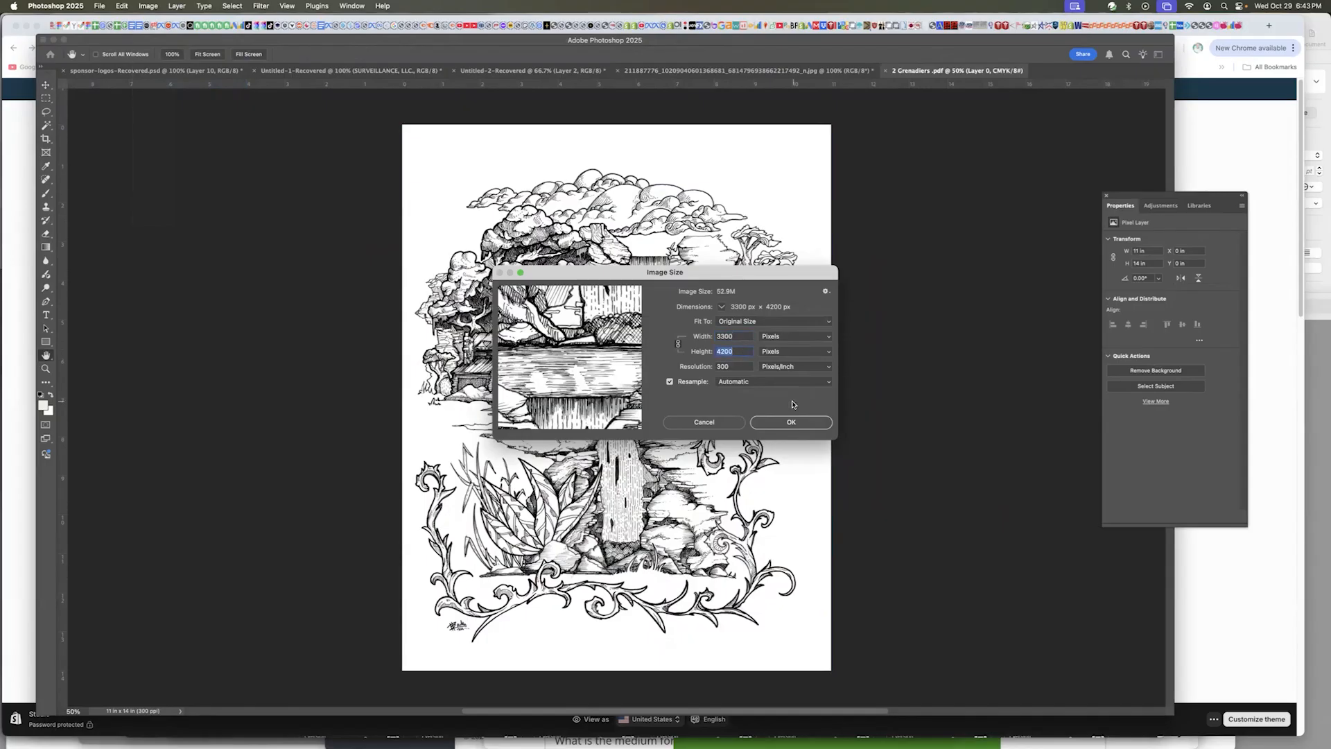
text(1920)
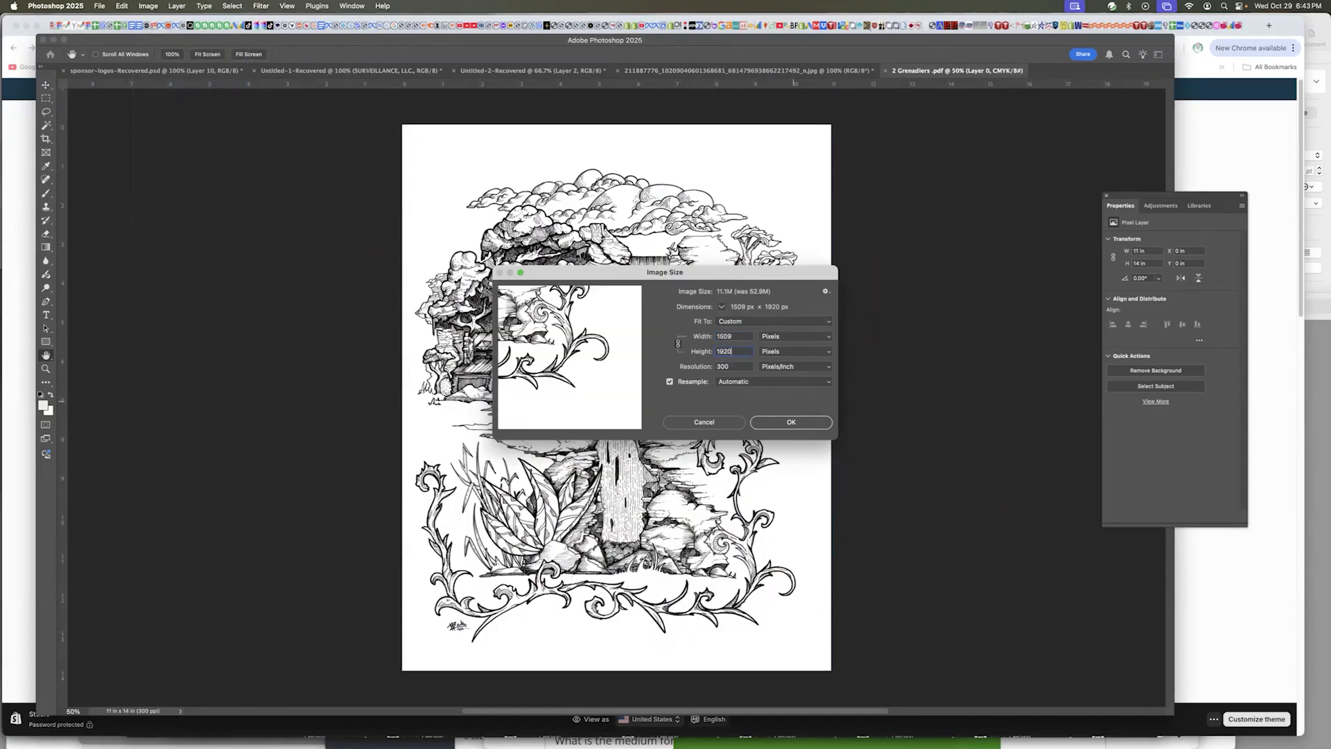
key(shift+Tab)
text(1920)
key(Tab)
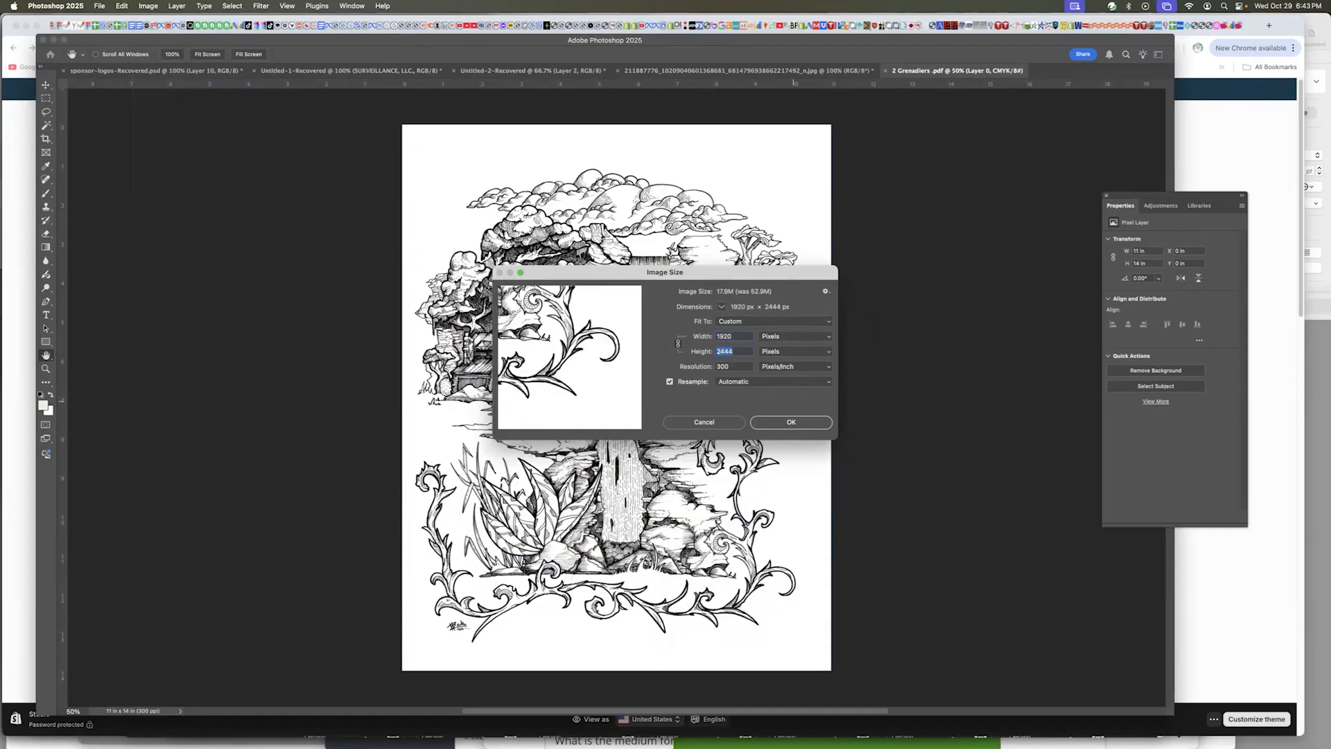
key(shift+Tab)
text(1200)
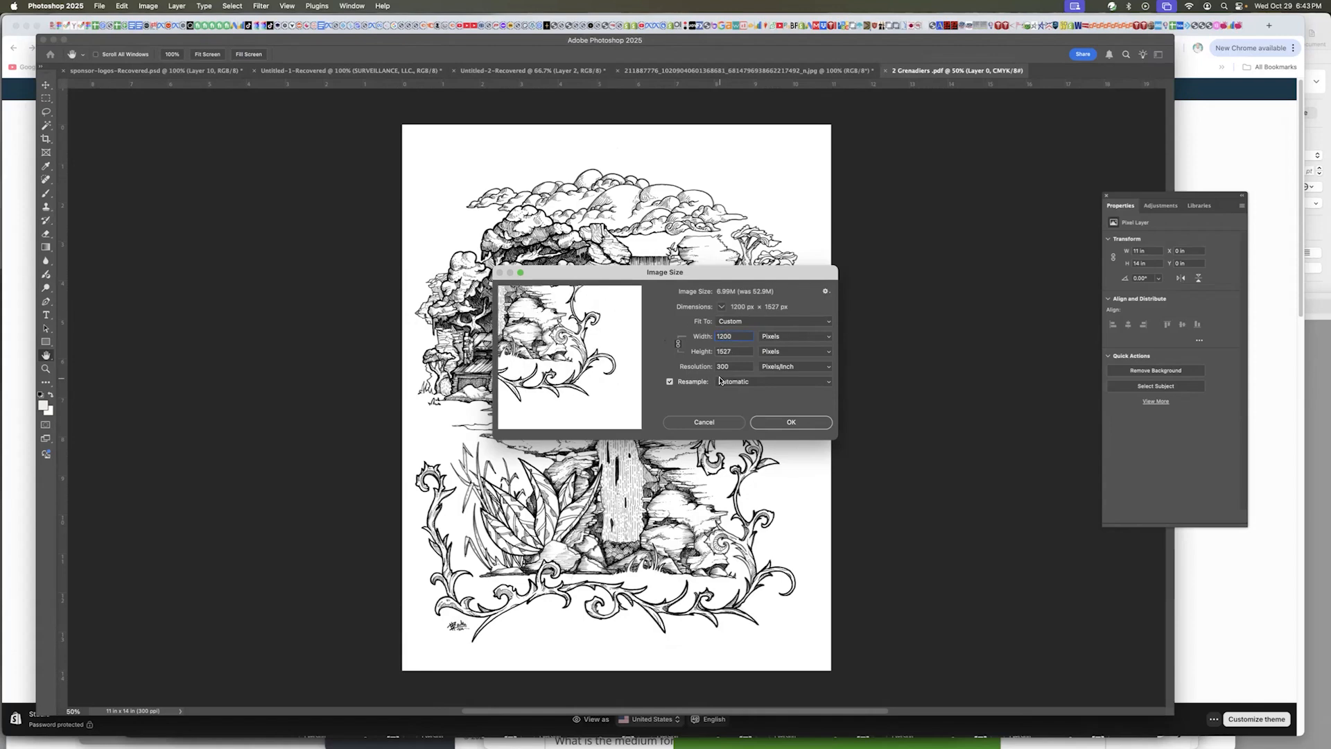
- Set the artwork's resolution to 72 pixels/inch and its width to 1920 pixels, and apply the resize
drag(735, 366, 709, 366)
text(72)
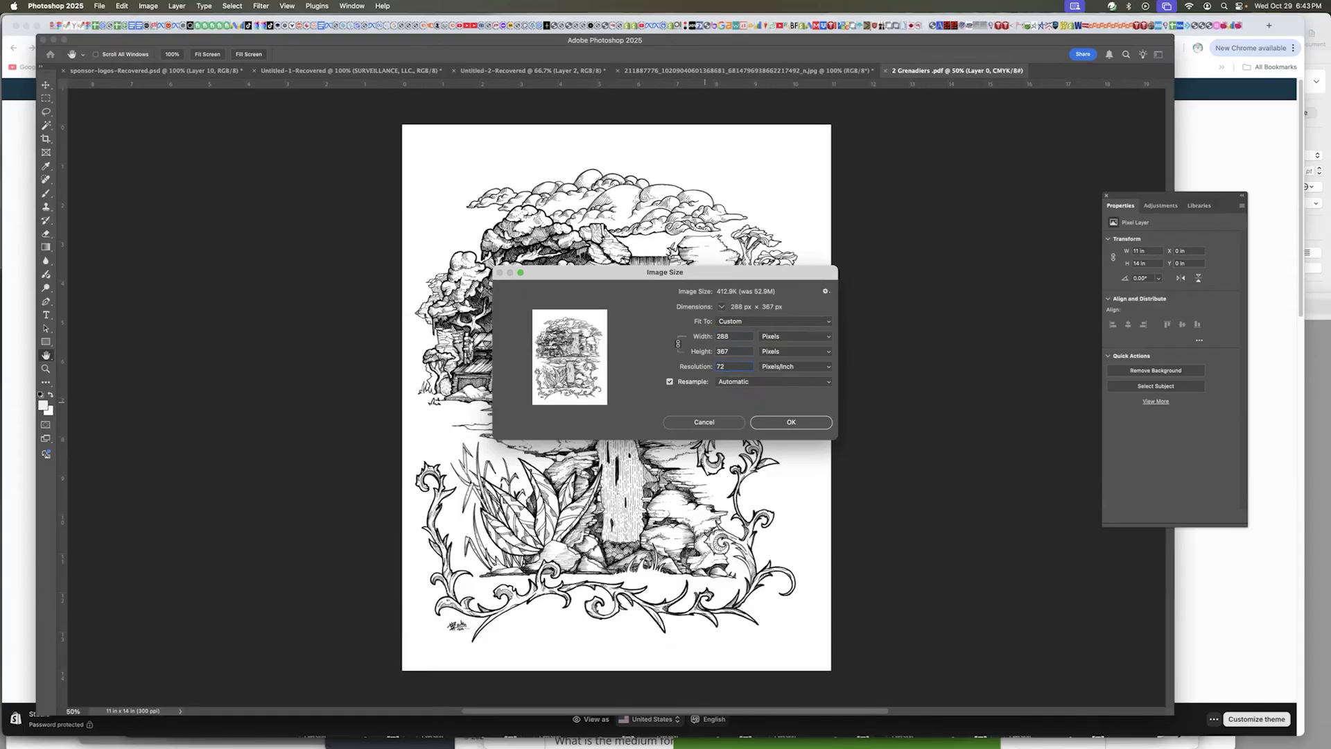
key(shift+Tab)
key(shift+Tab)
text(1920)
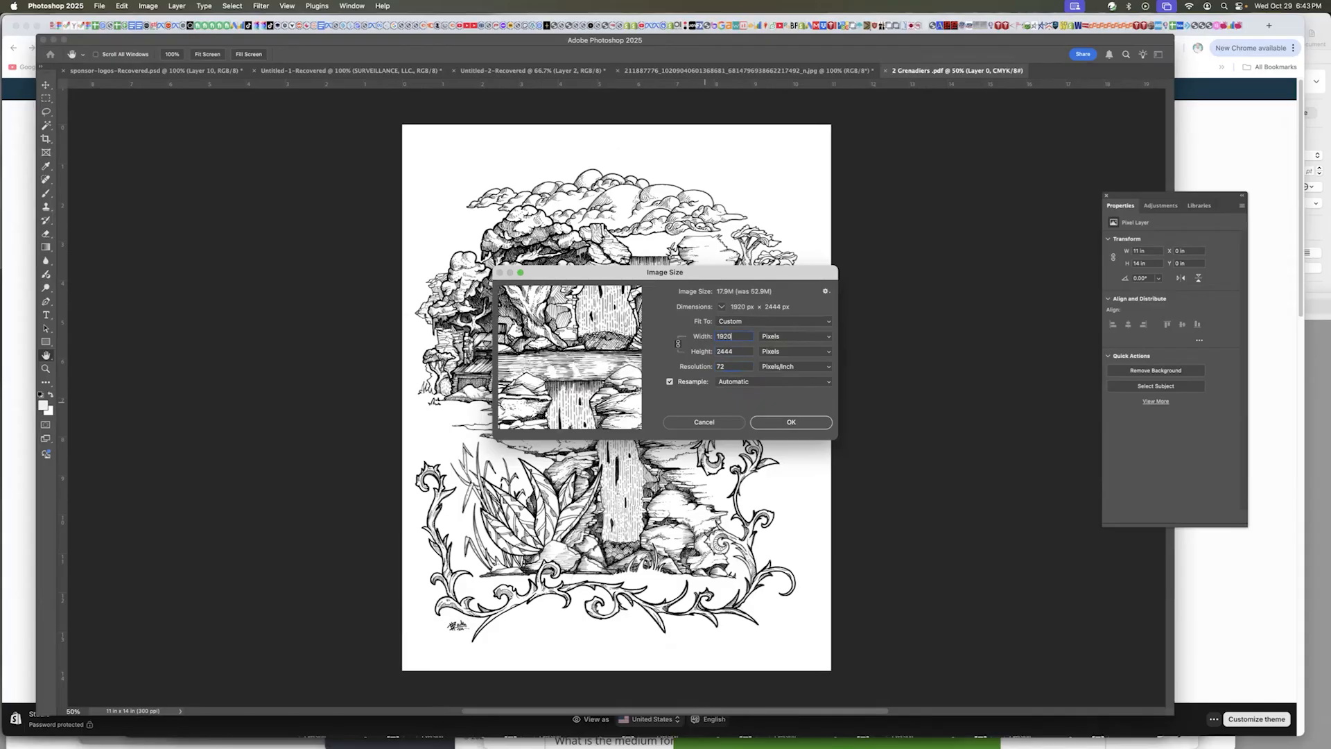
double_click(732, 339)
double_click(731, 365)
click(793, 422)
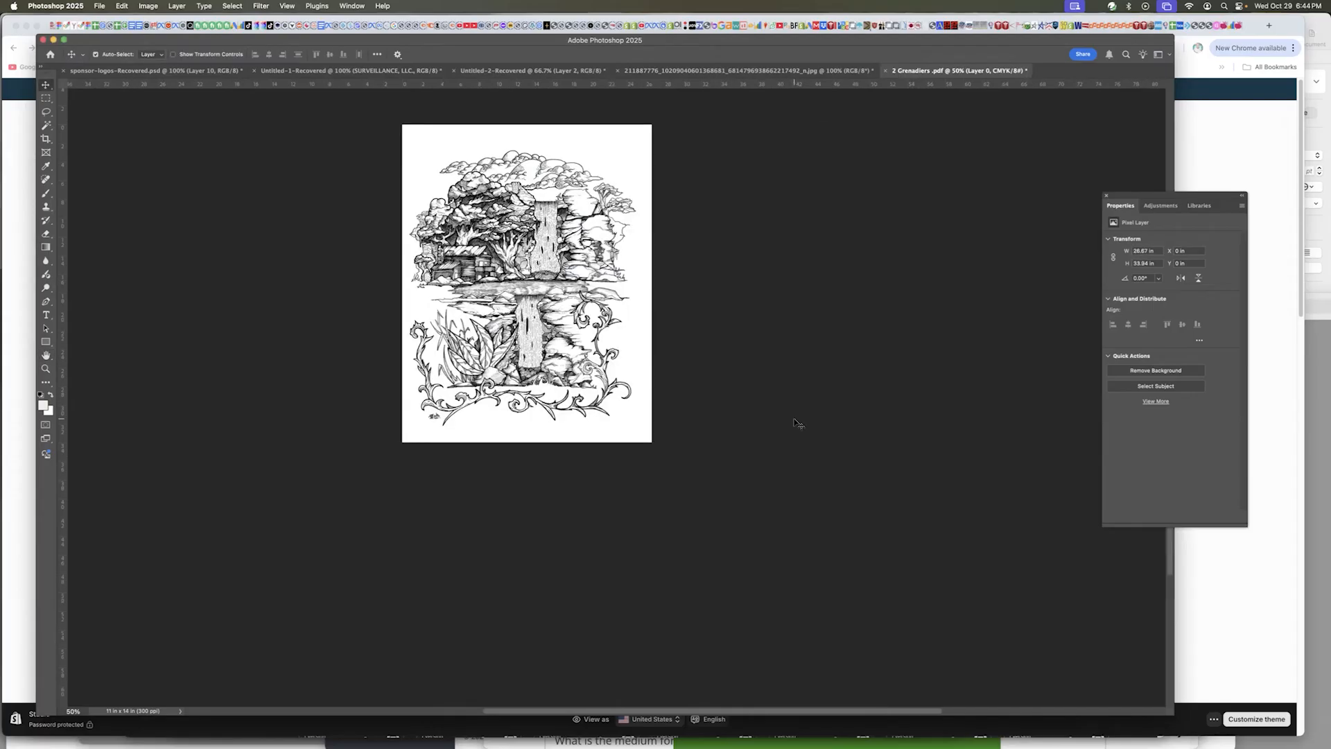
- Start an Export As of the resized artwork with the JPG format
key(super+plus)
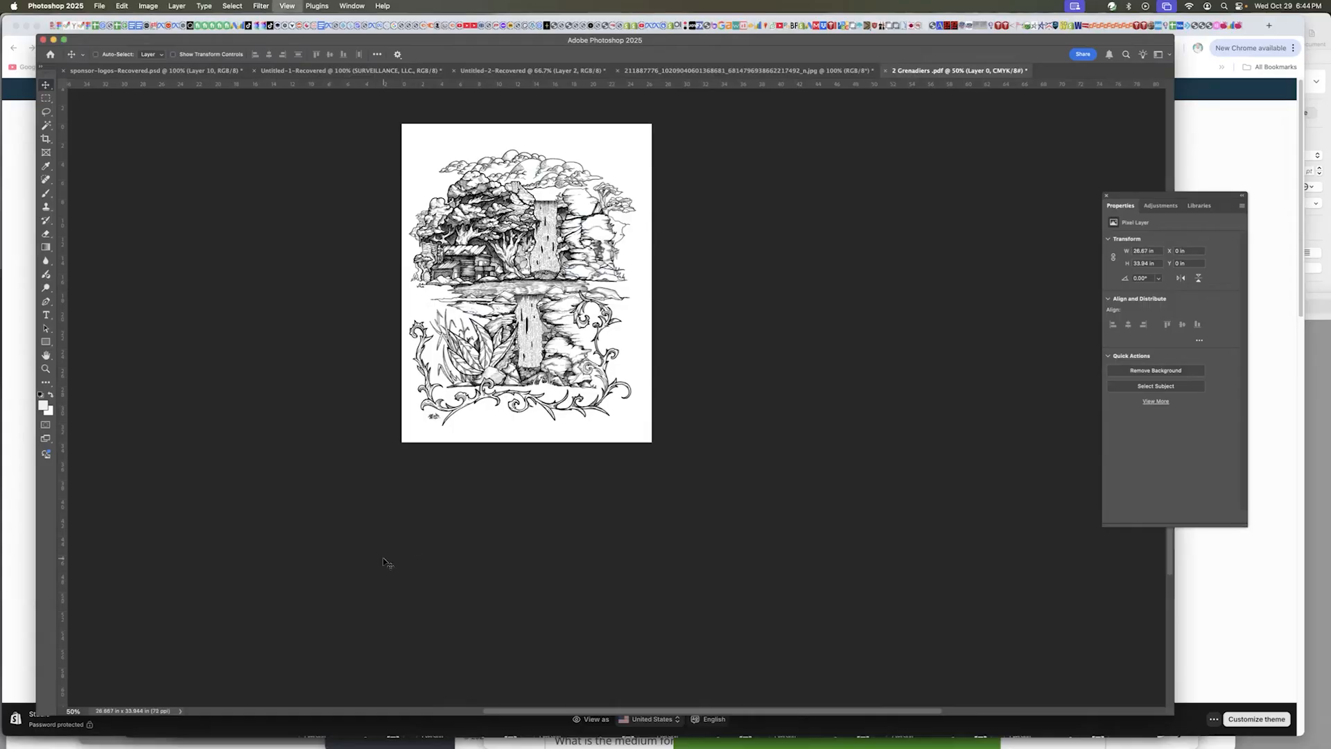
key(super+plus)
key(super+plus)
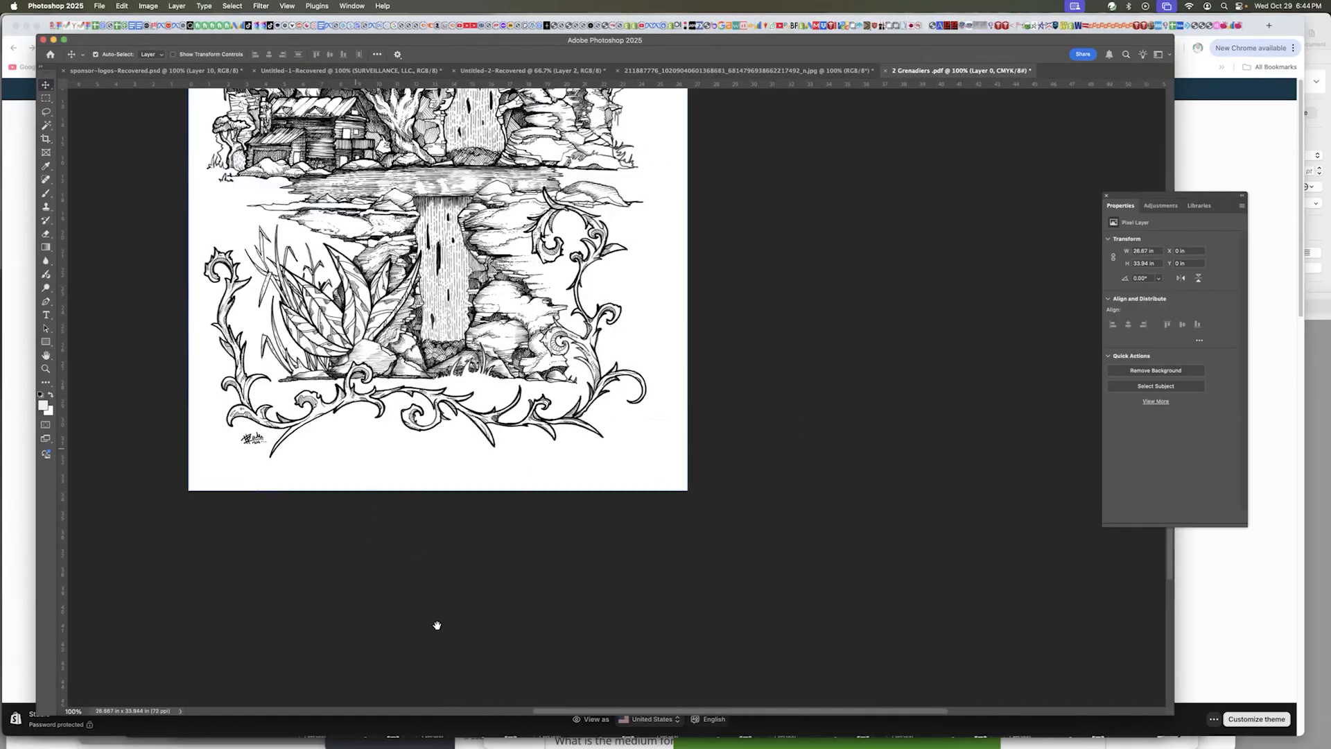
drag(356, 448, 448, 646)
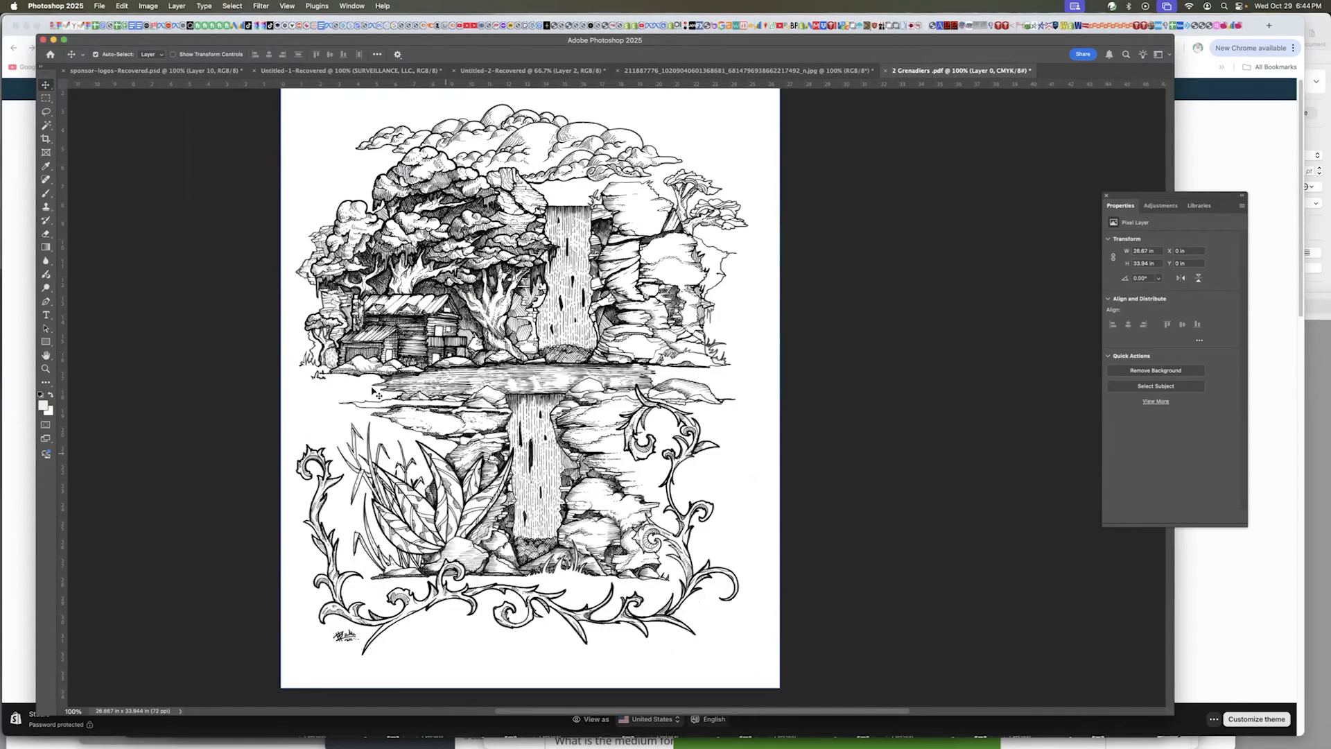
scroll(374, 390, up, 1)
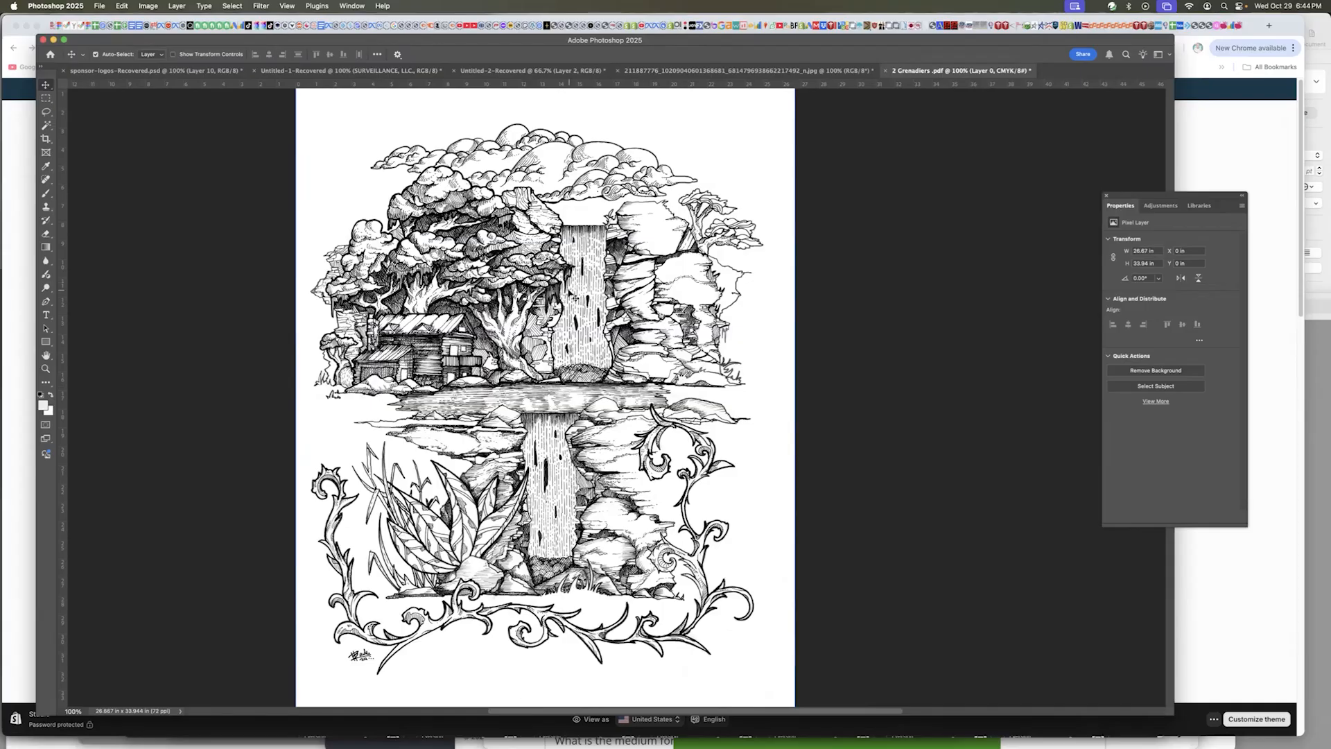
click(97, 7)
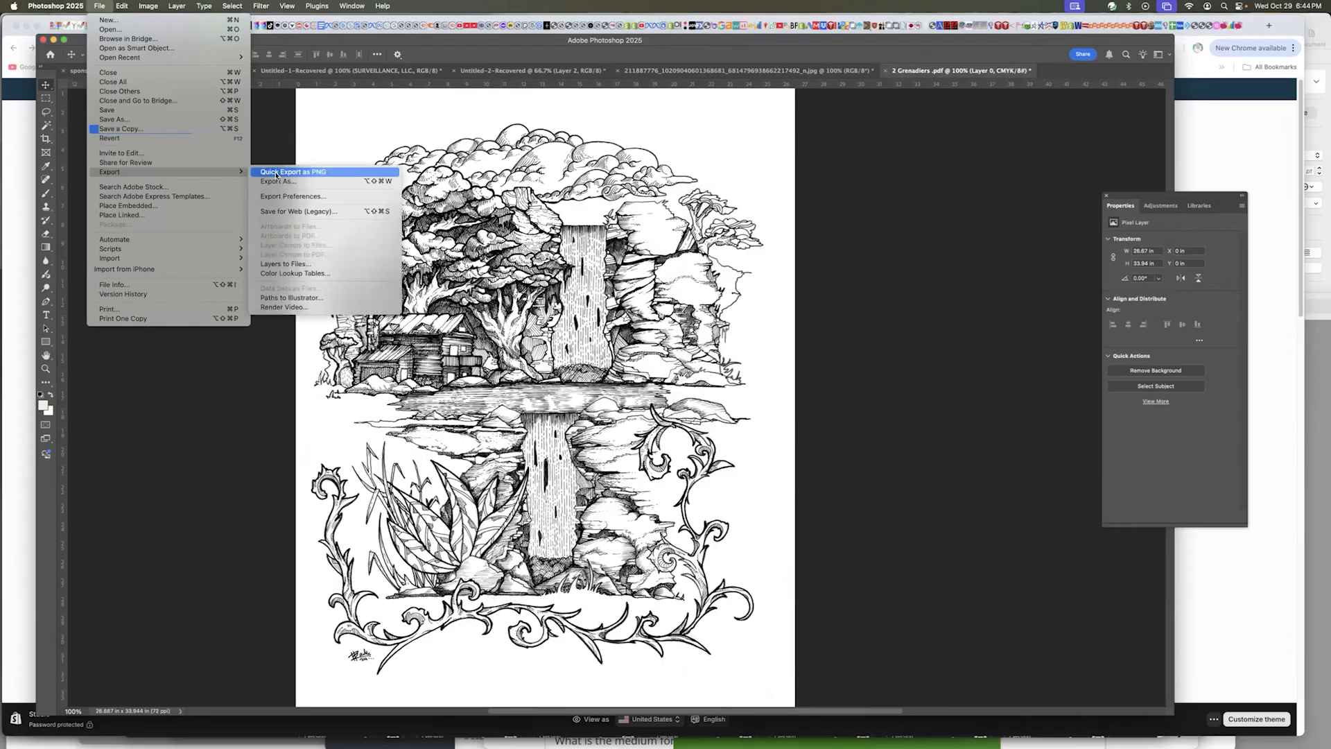
click(273, 182)
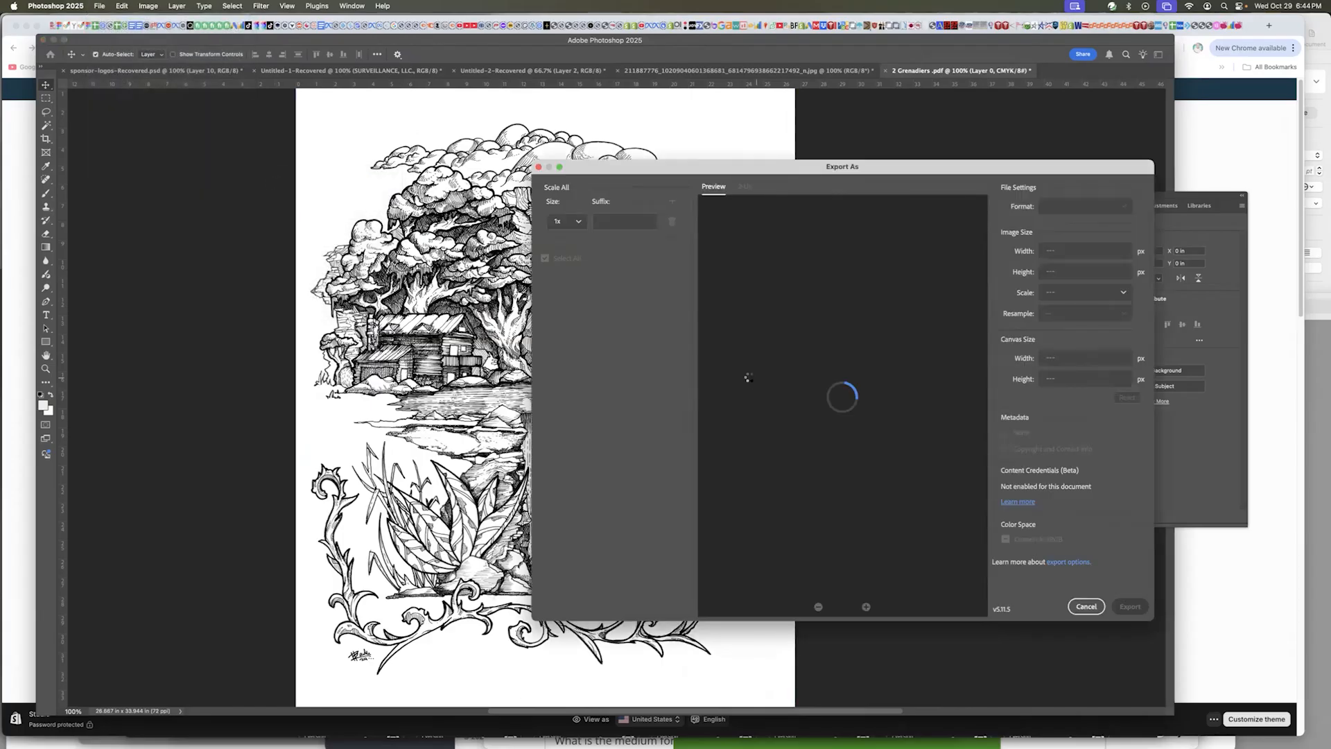
click(1079, 206)
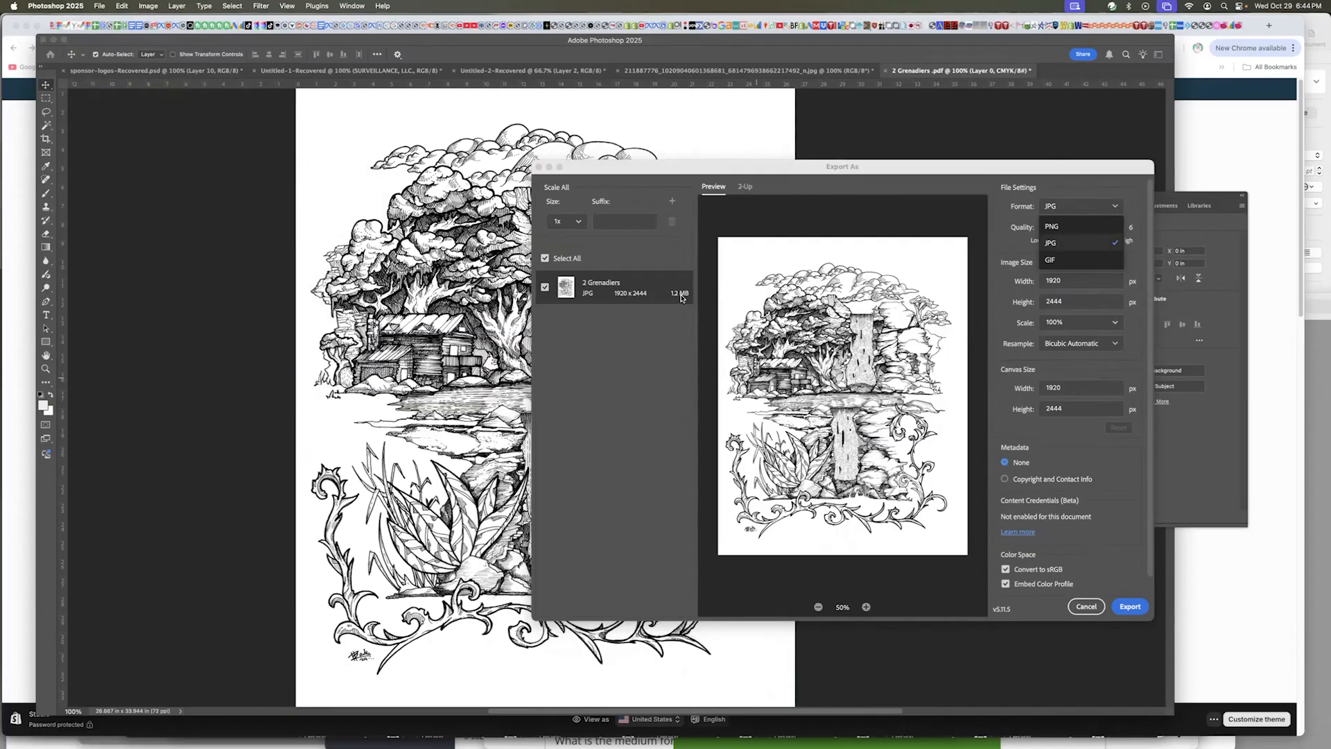
click(649, 341)
- Try PNG as the export format to compare its file size, and switch back to JPG
click(1071, 207)
click(1057, 227)
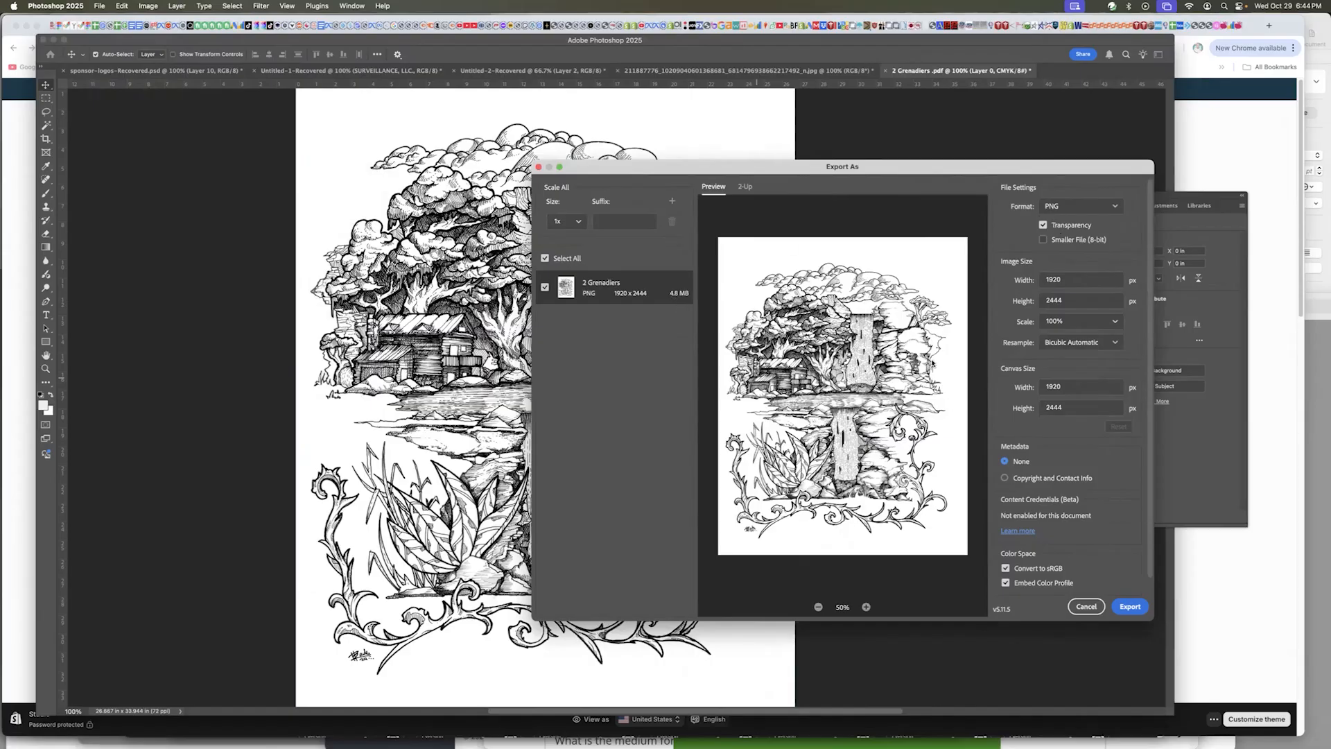
click(1074, 207)
click(1064, 239)
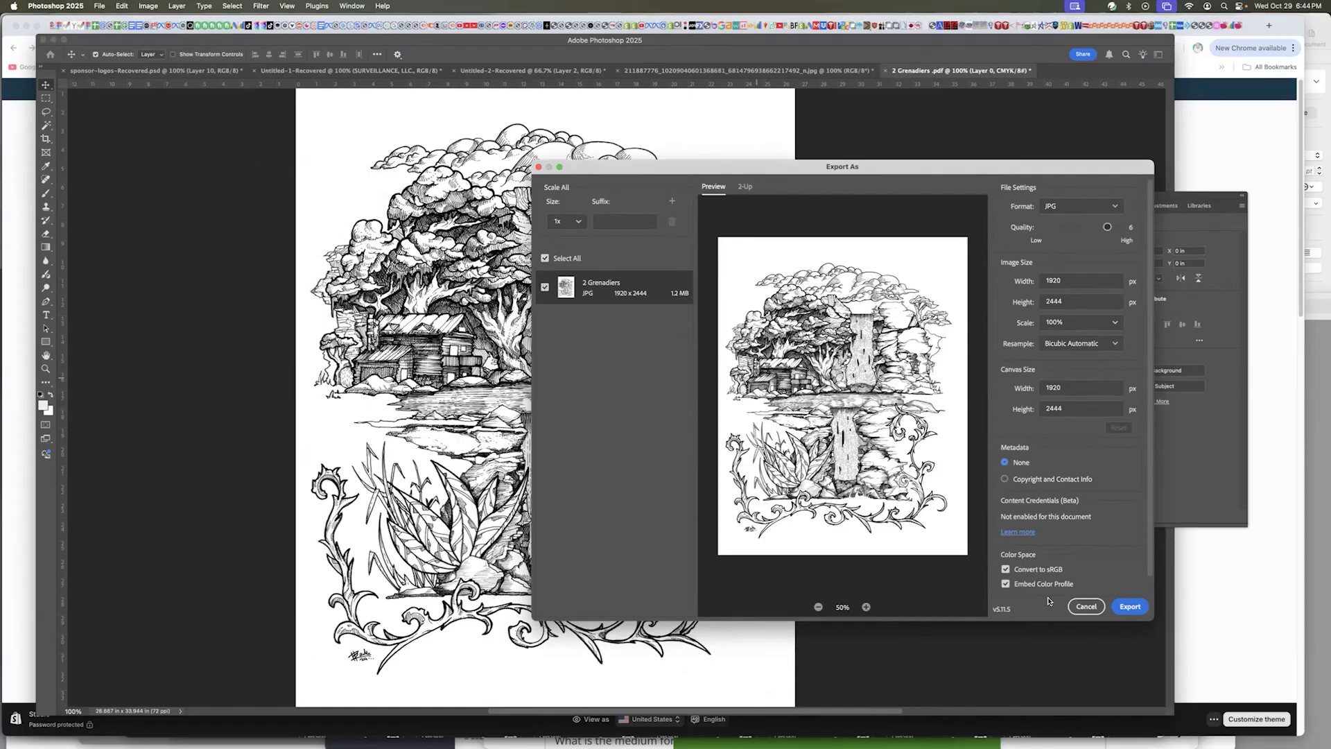
- Proceed with the JPG export, choose the artwork parkeronpaper folder as destination and enter "2 Grenadiers_TEST" as file name
click(1124, 607)
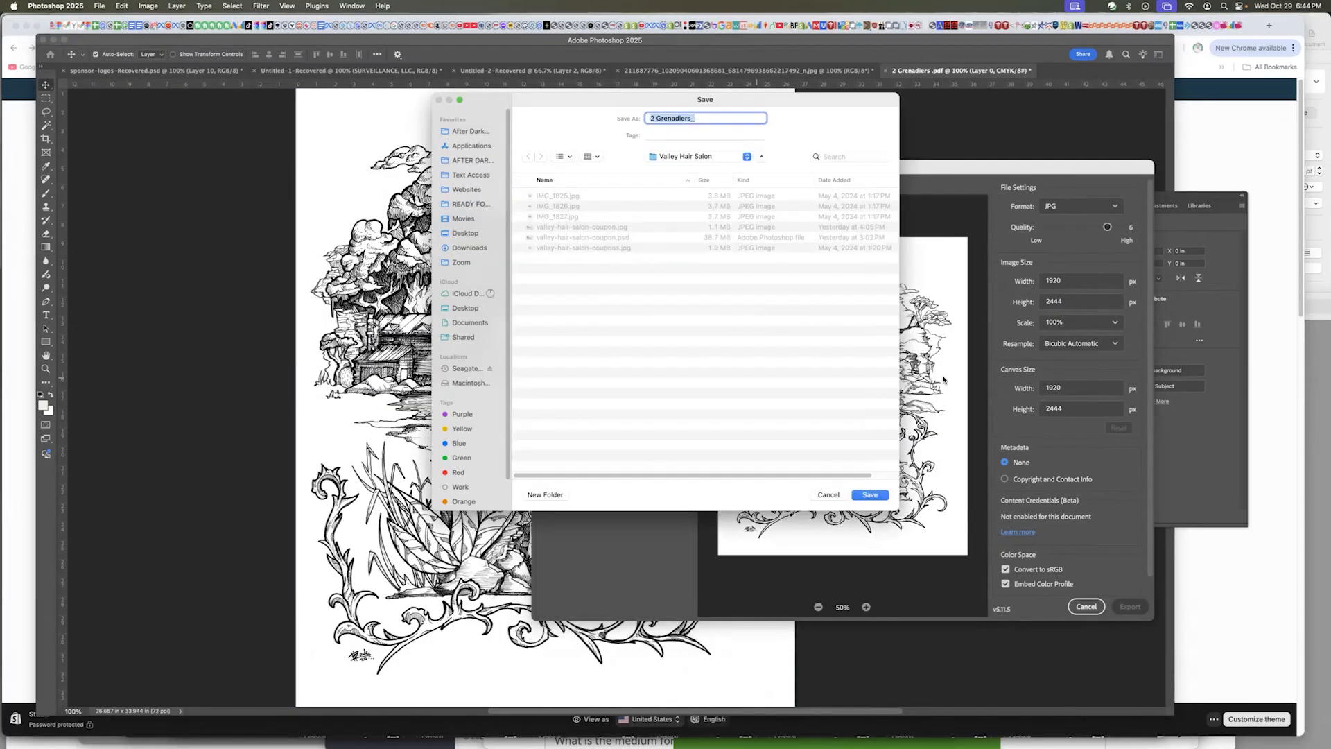
click(693, 156)
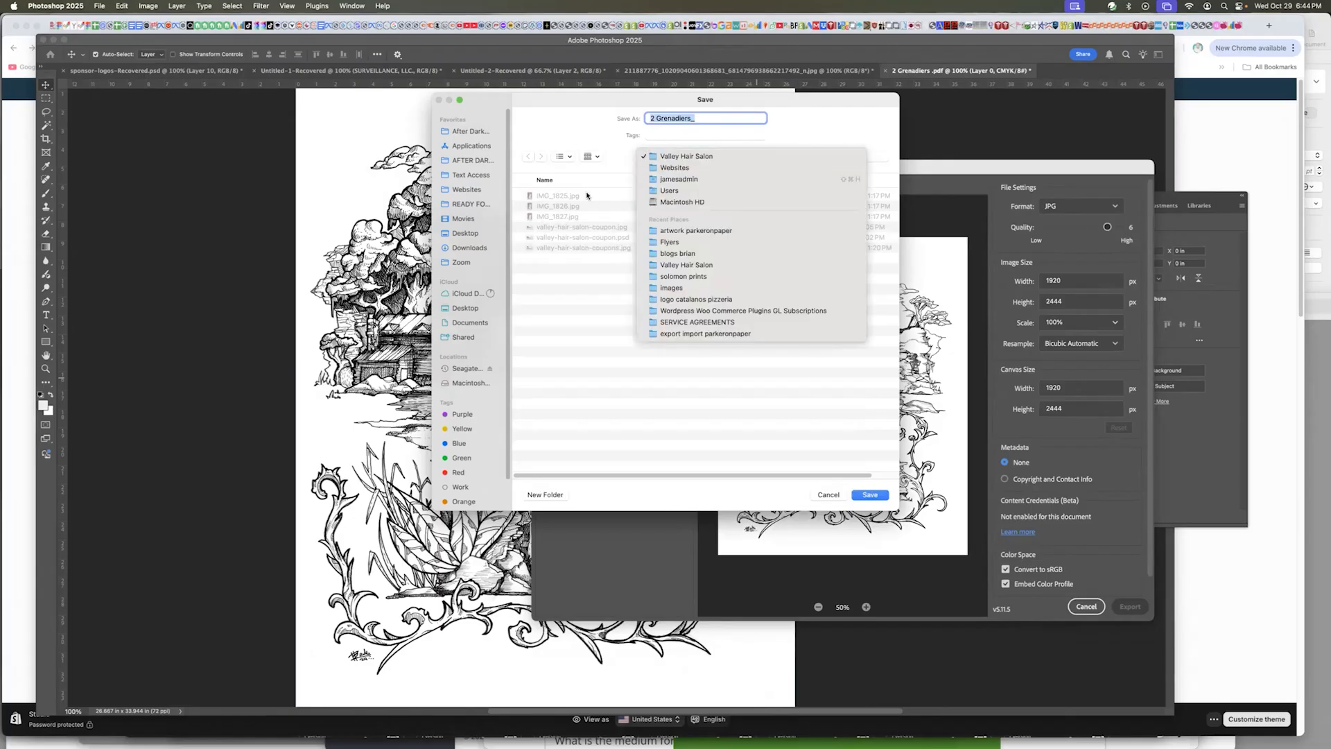
click(686, 231)
click(706, 118)
text(TES)
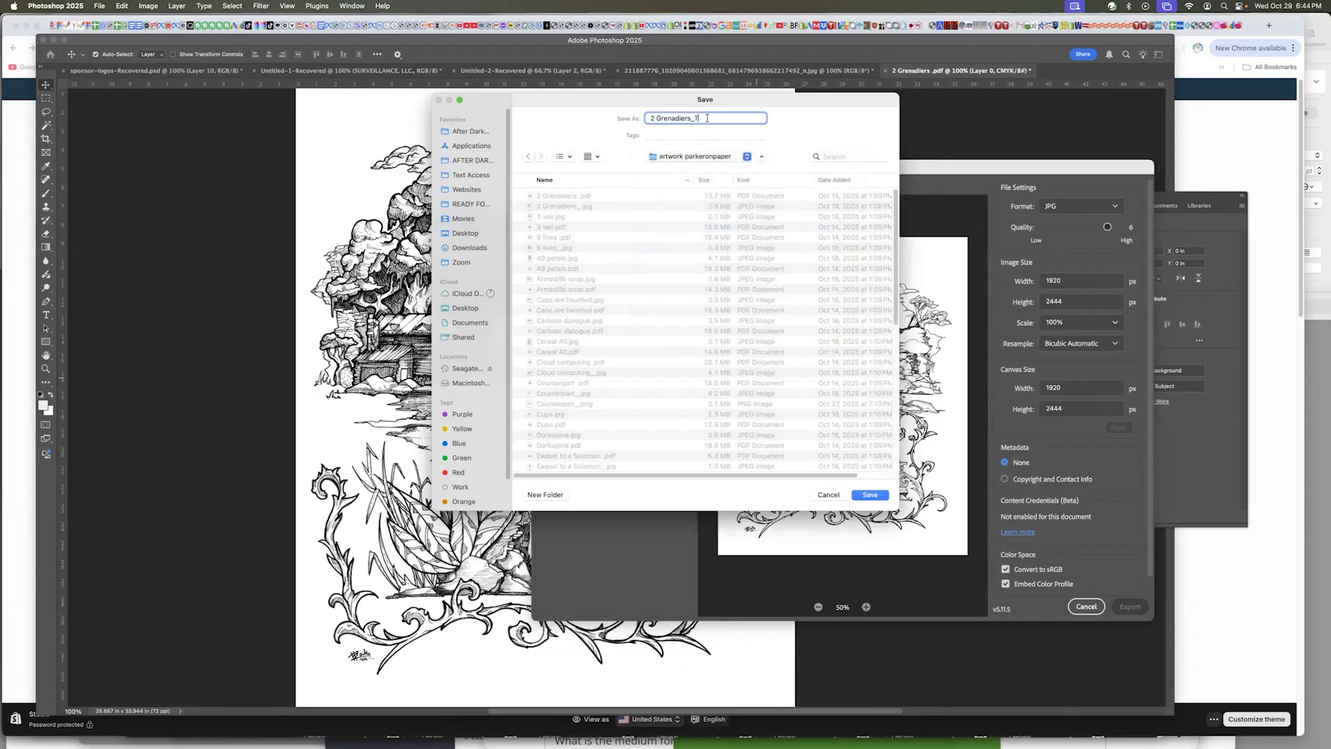
text(T)
key(super+Tab)
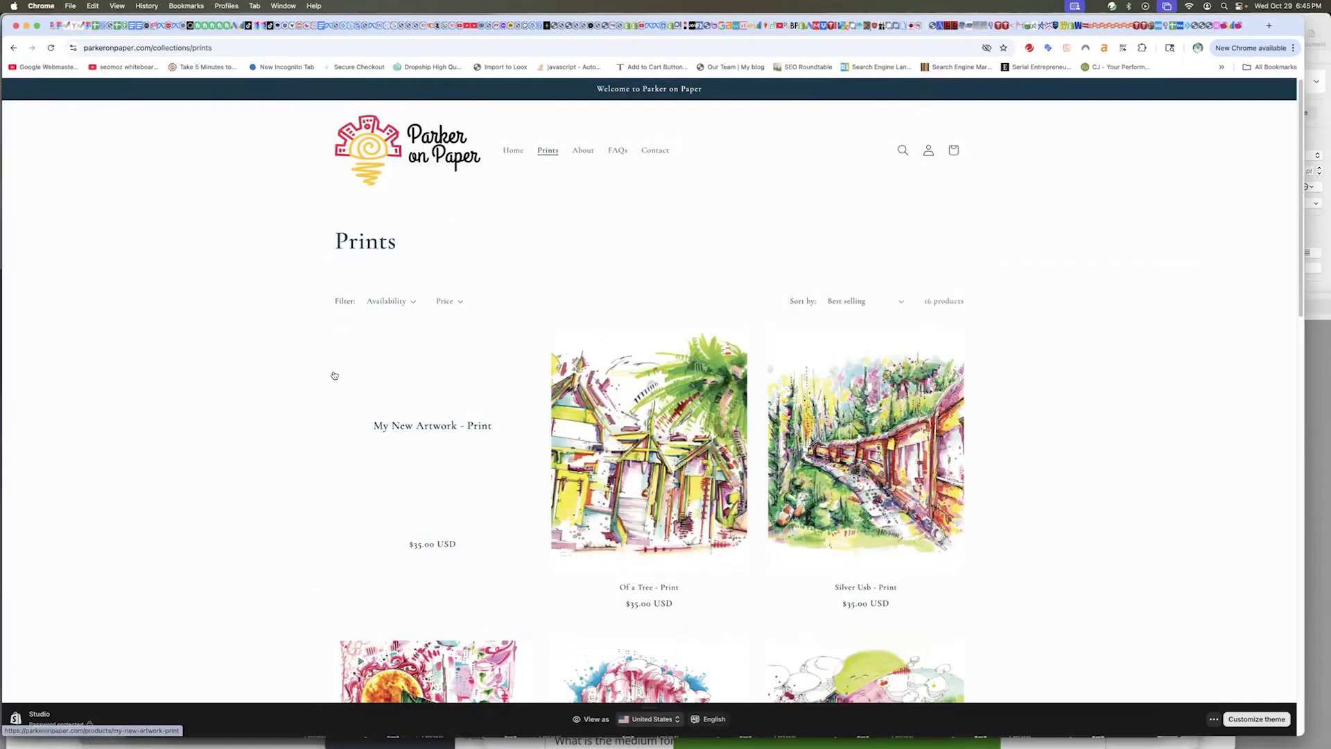
key(super+Tab)
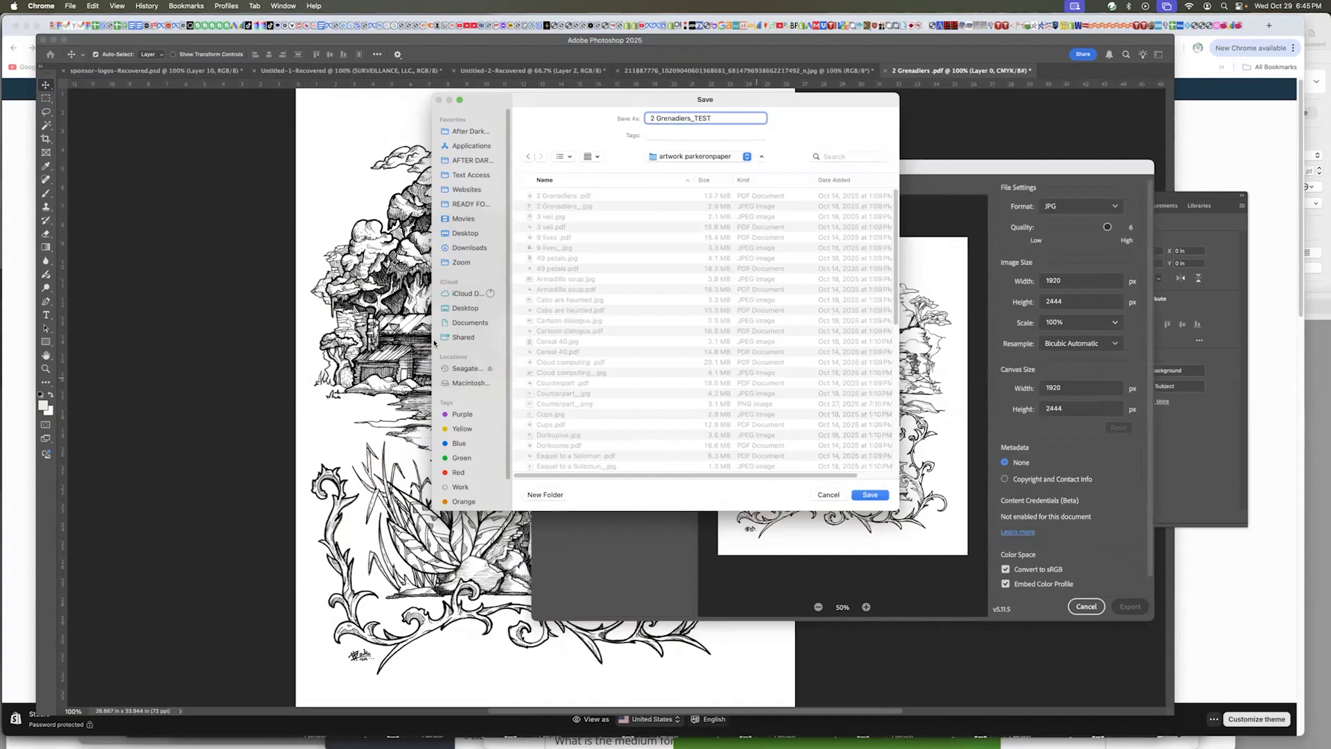
- Rename the export file "my-new-artwork-11x14-" followed by the artist's hyphenated name, and save it
text(my-)
text(new-)
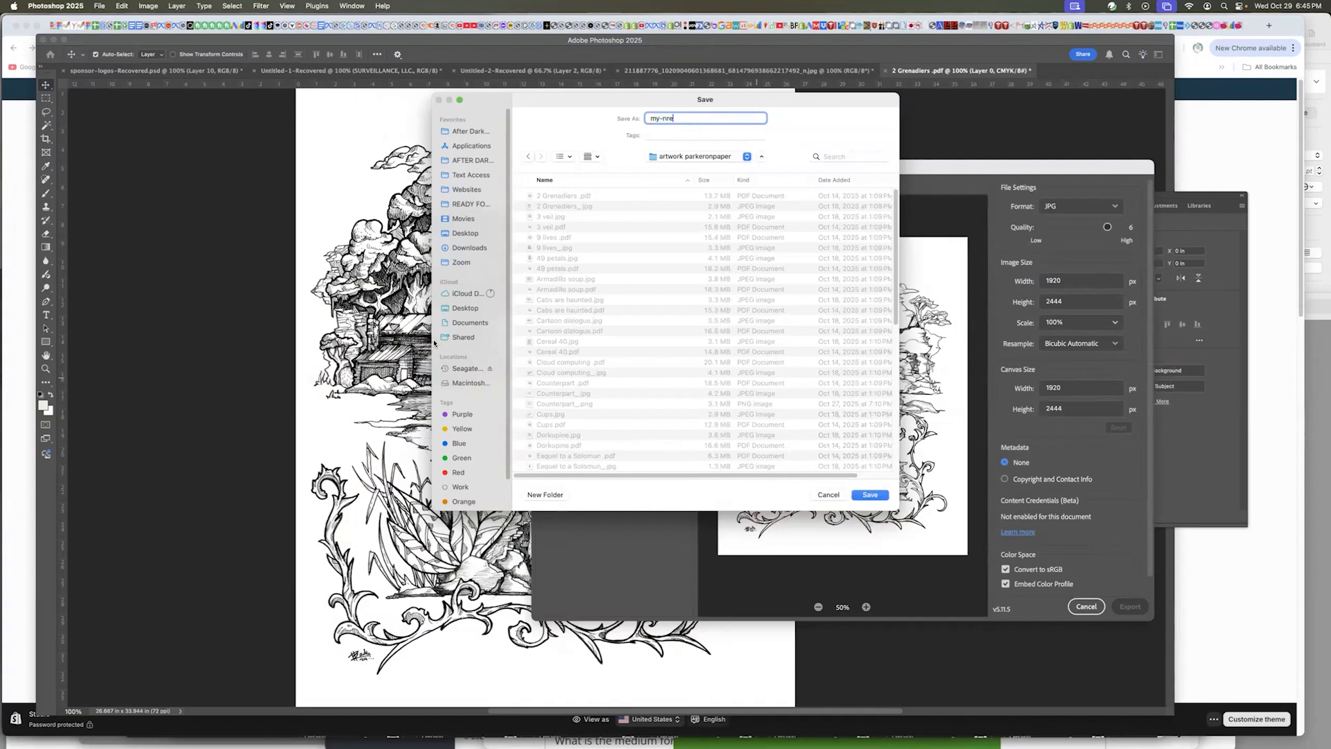
text(artwork-11x17)
key(BackSpace)
text(4-russell-parker.jpg)
key(BackSpace)
key(BackSpace)
key(BackSpace)
key(BackSpace)
drag(718, 118, 786, 115)
click(711, 117)
drag(680, 118, 646, 117)
click(868, 495)
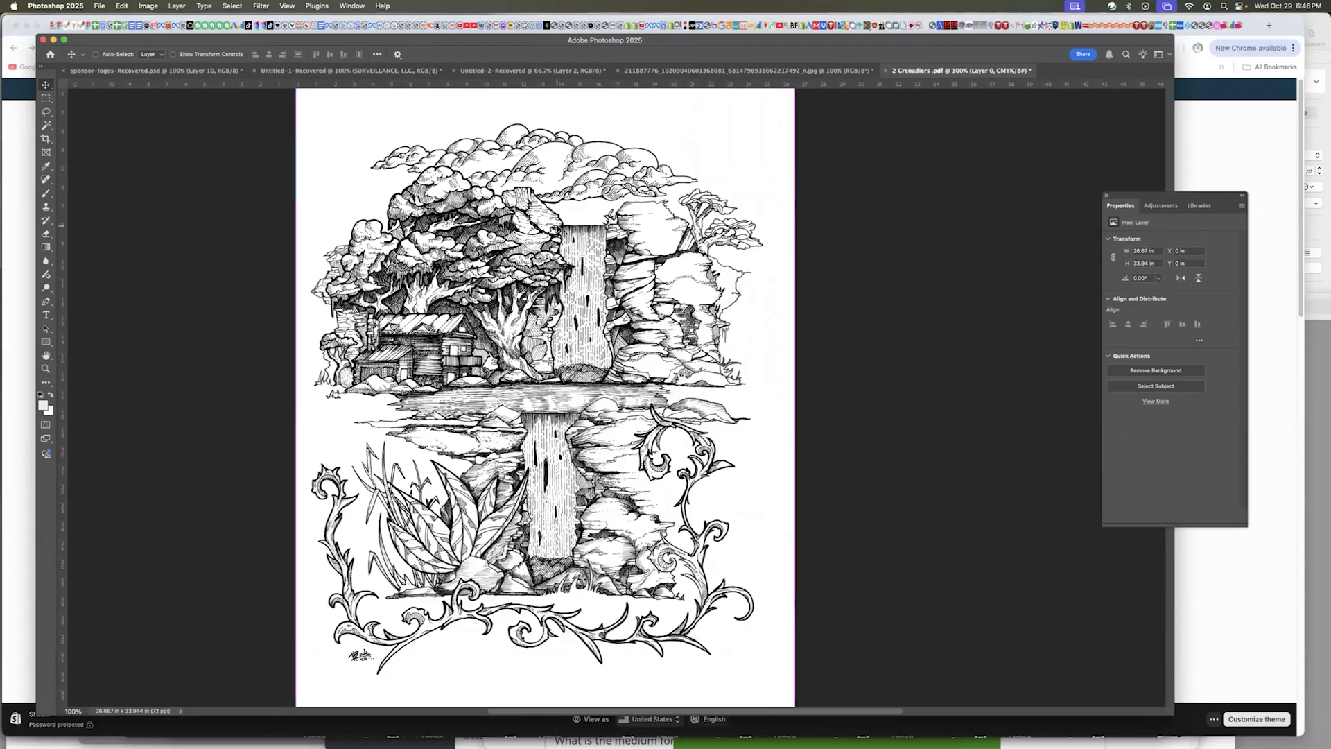
- Switch to the Shopify product in Chrome and upload the newly exported my-new-artwork-11x14 JPG to its media, sorting the files by date added
key(super+Tab)
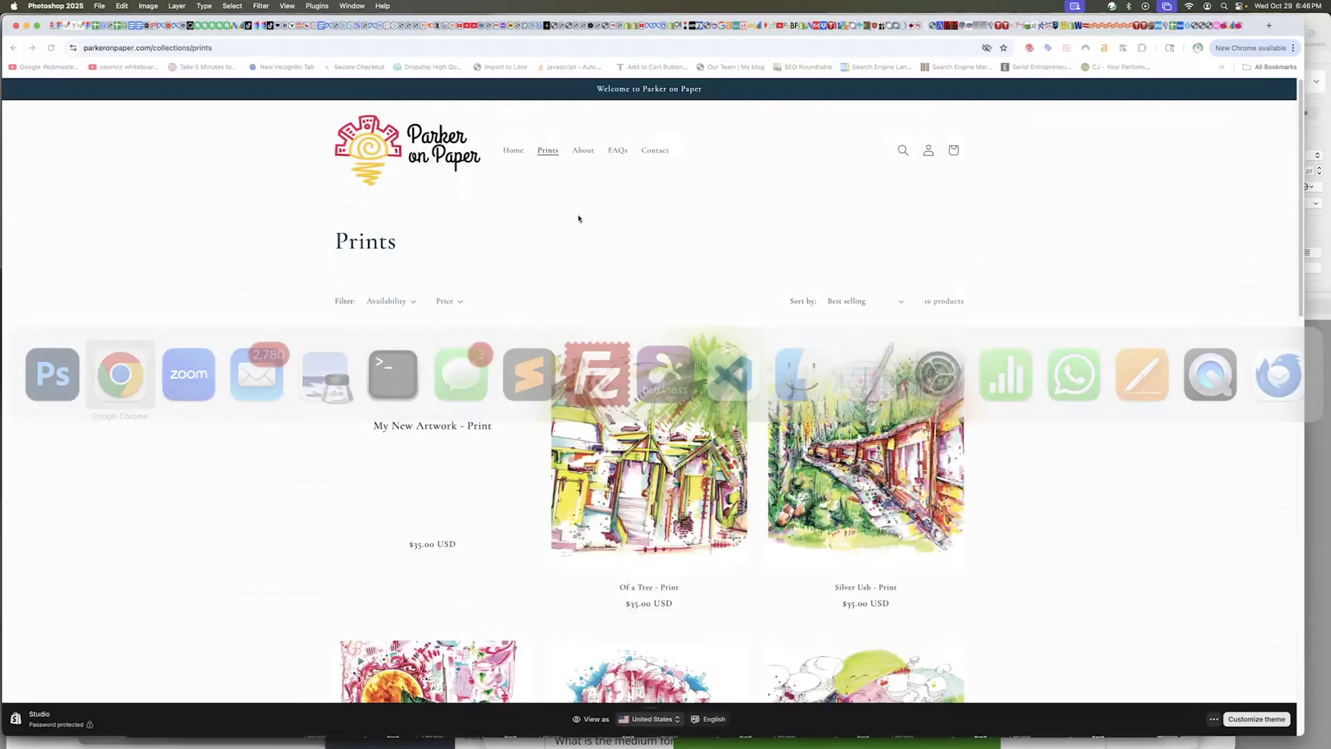
key(ctrl+shift+Tab)
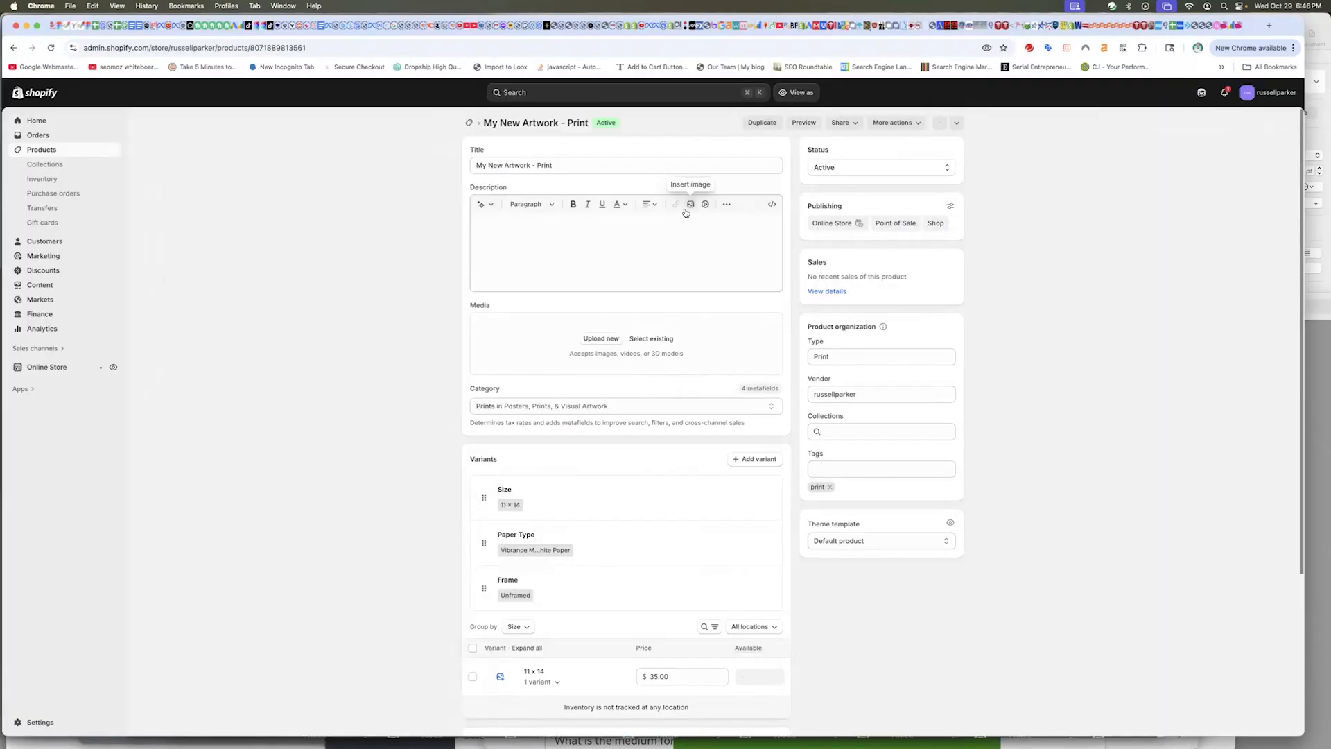
click(523, 261)
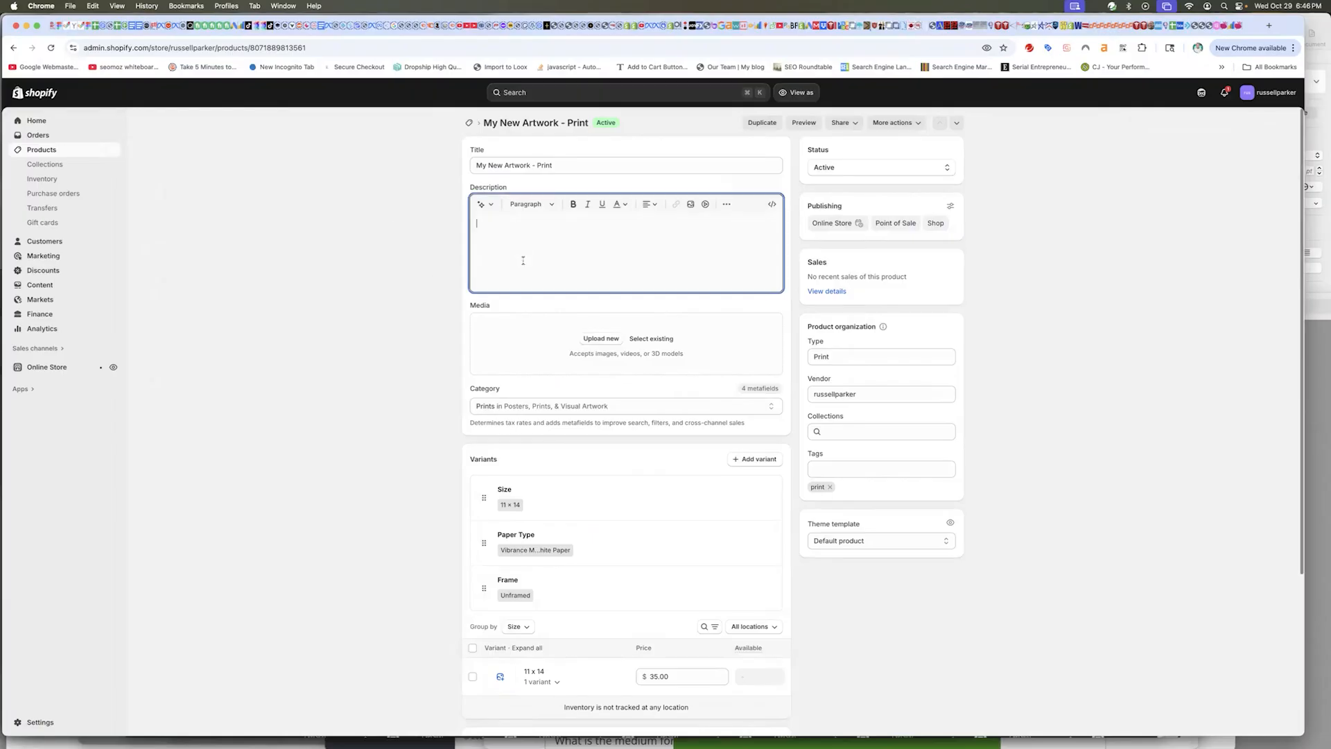
click(596, 342)
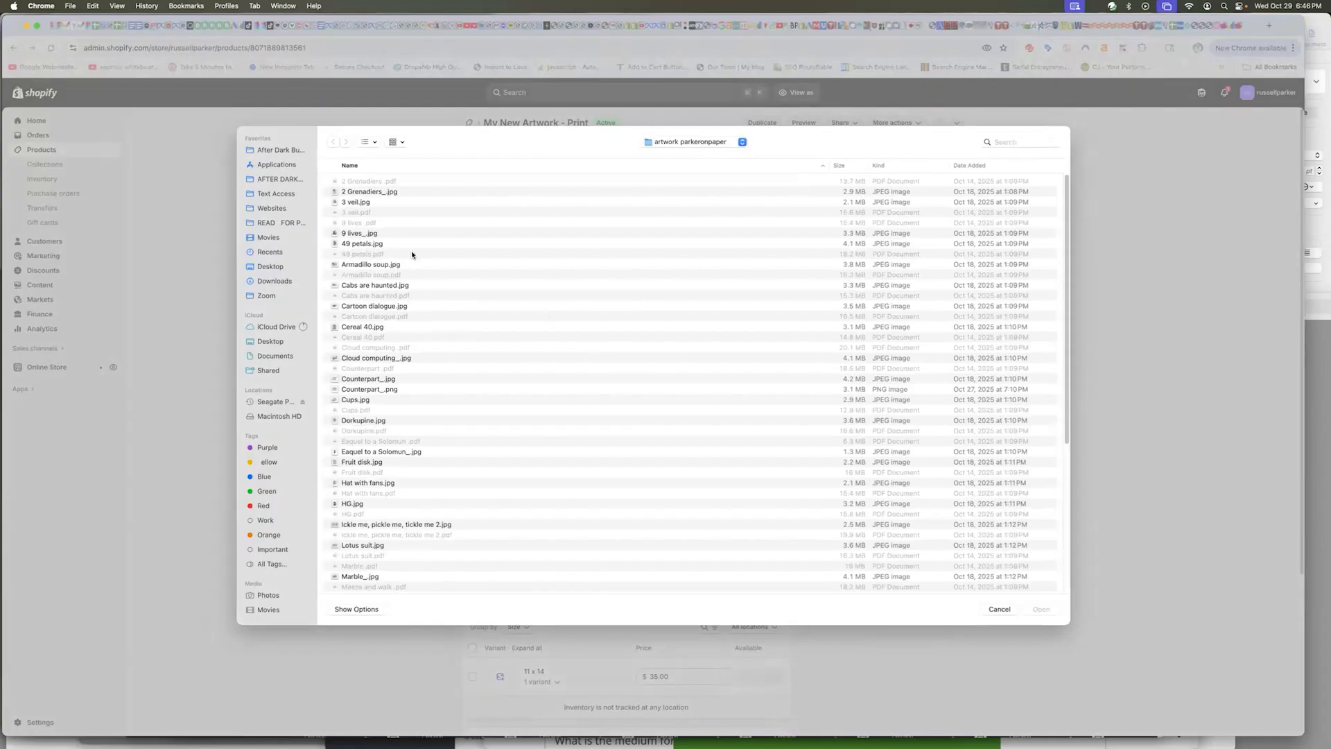
click(955, 166)
double_click(440, 180)
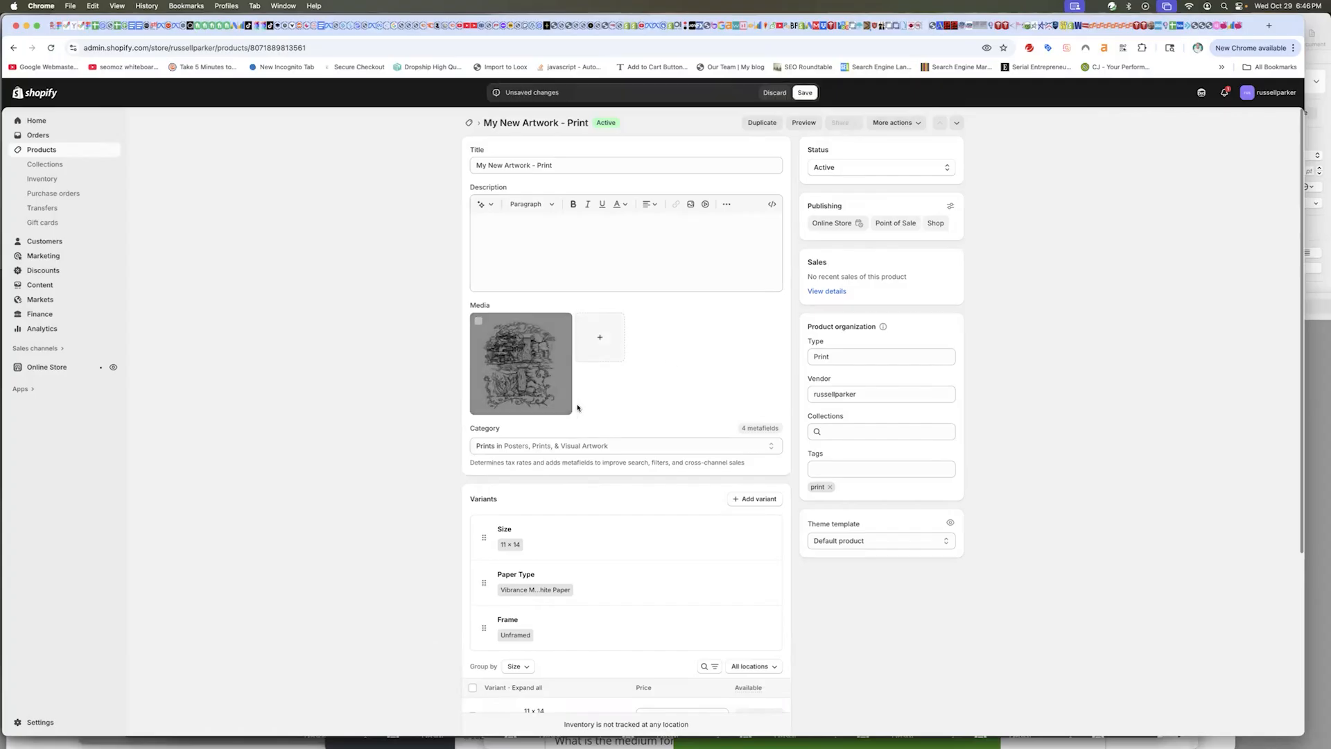
- Replace the old artwork name in the search engine listing's page title with the copied product title "My New Artwork - Print", and save the product
scroll(610, 387, down, 5)
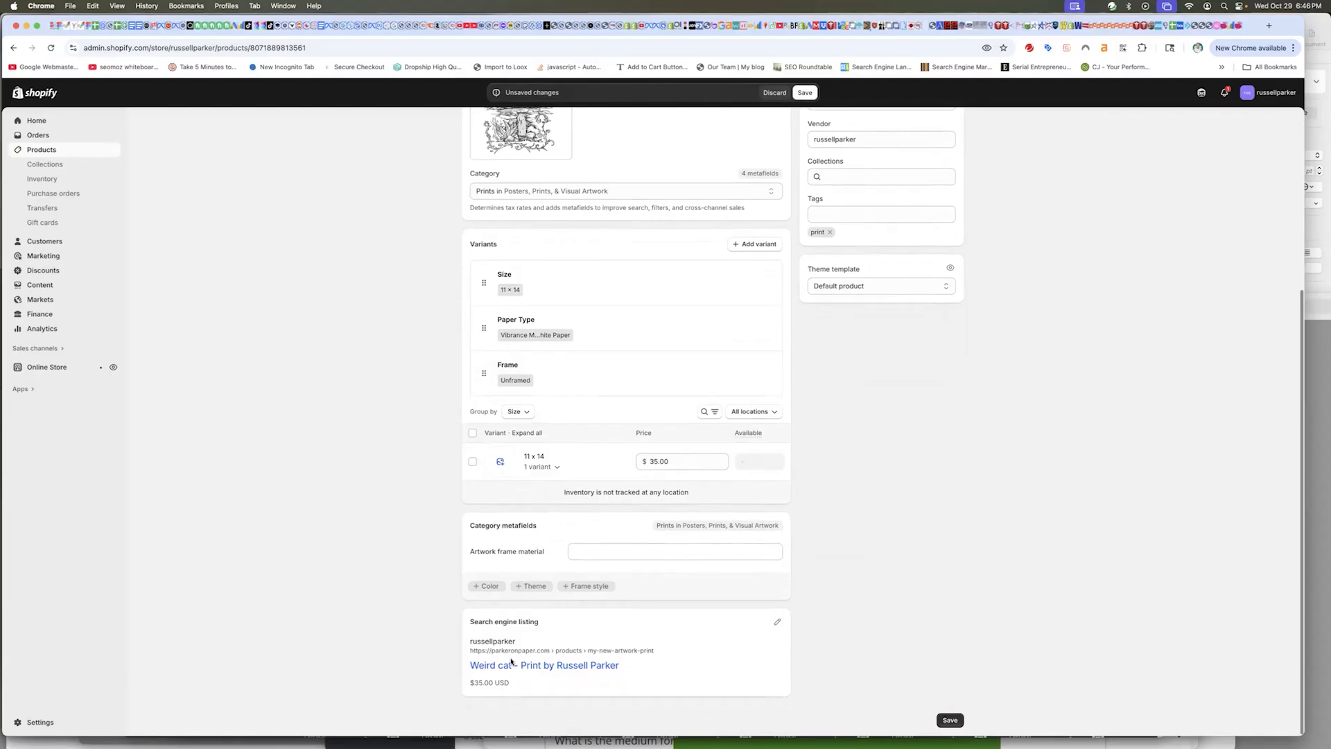
scroll(495, 664, up, 5)
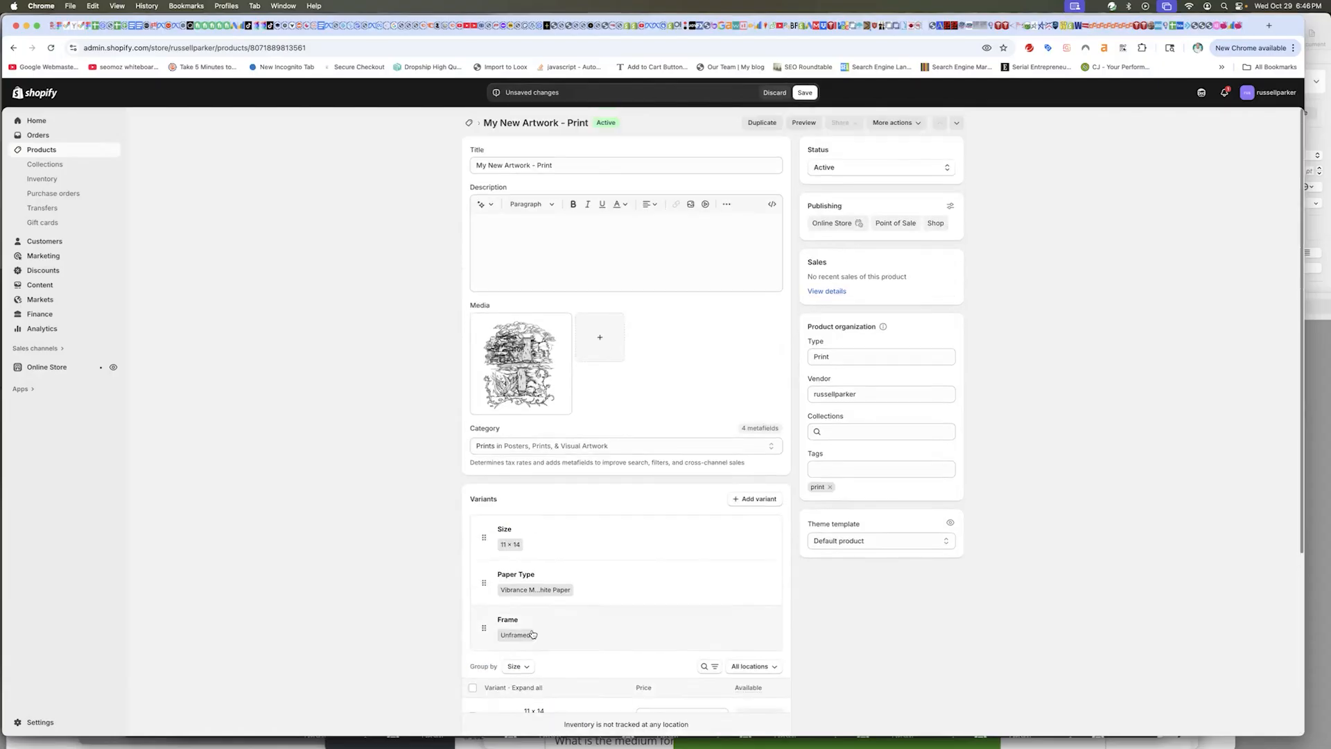
triple_click(529, 166)
key(super+c)
scroll(419, 277, down, 5)
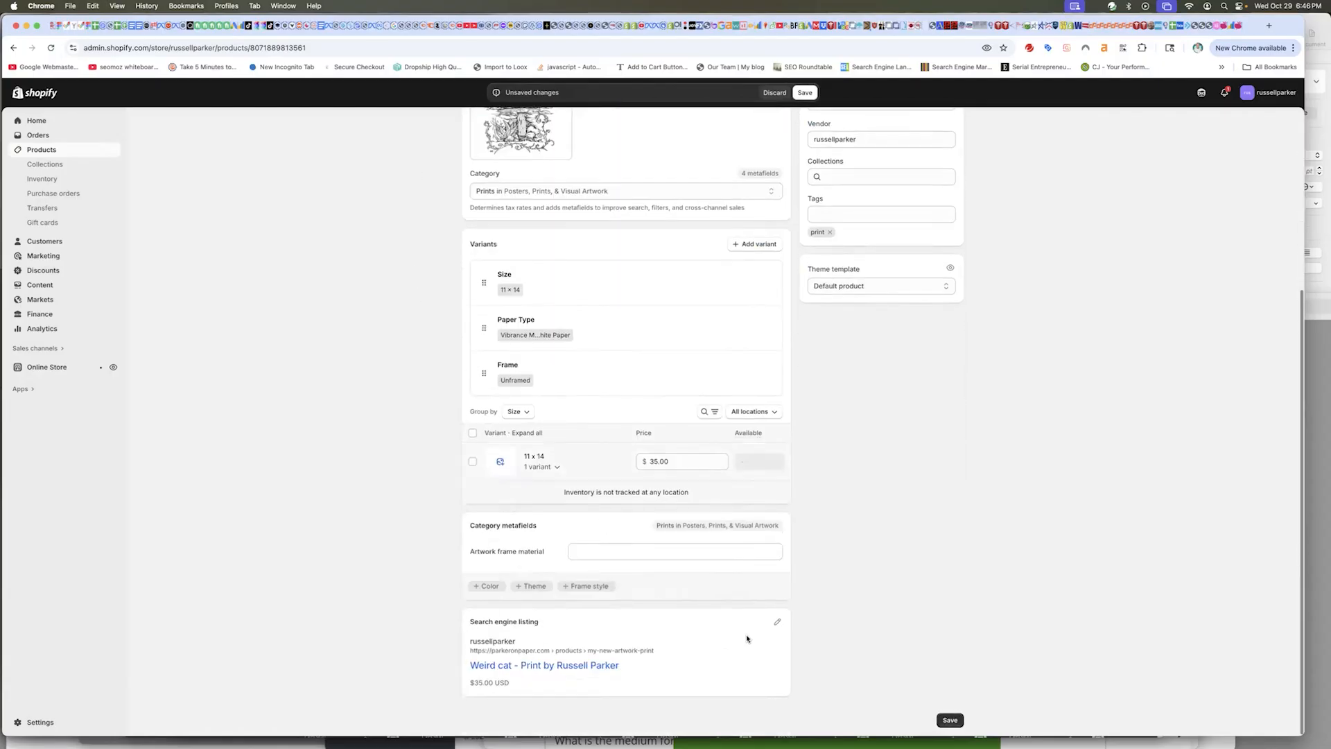
click(777, 621)
scroll(659, 624, down, 3)
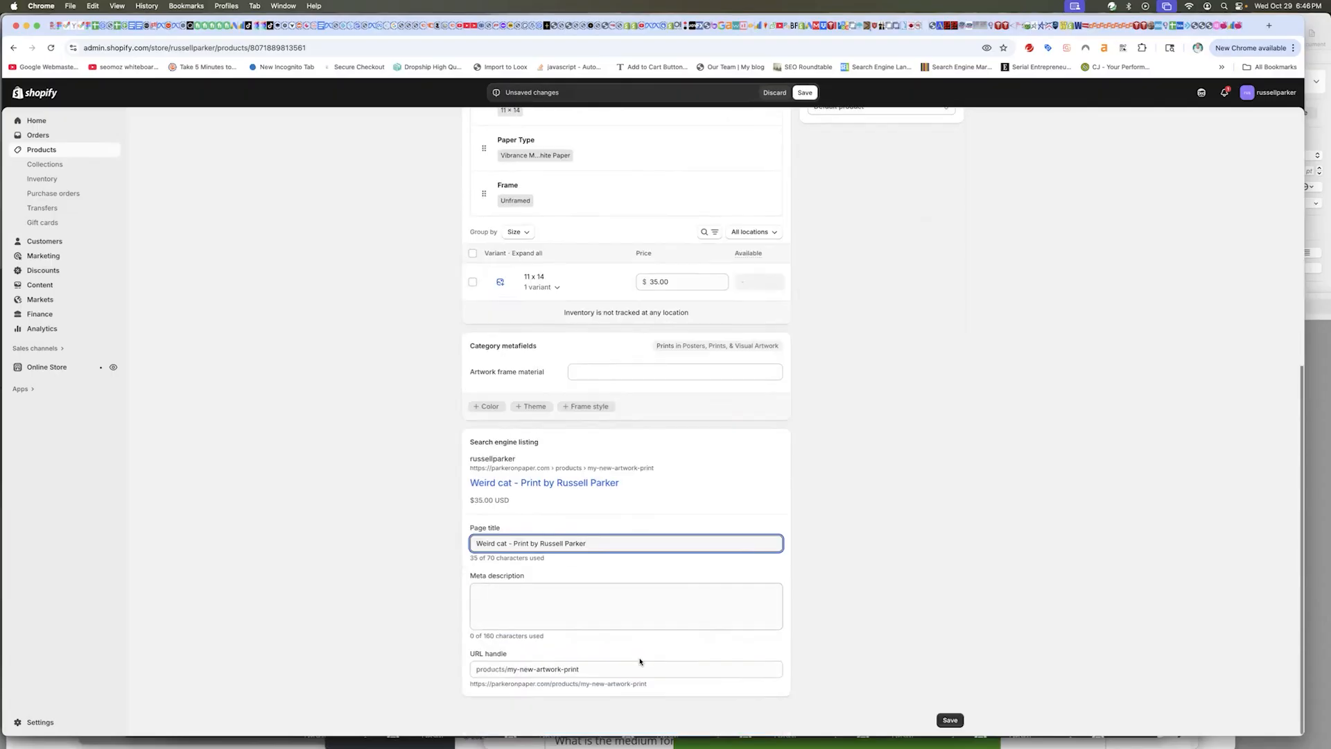
drag(529, 544, 446, 543)
key(super+v)
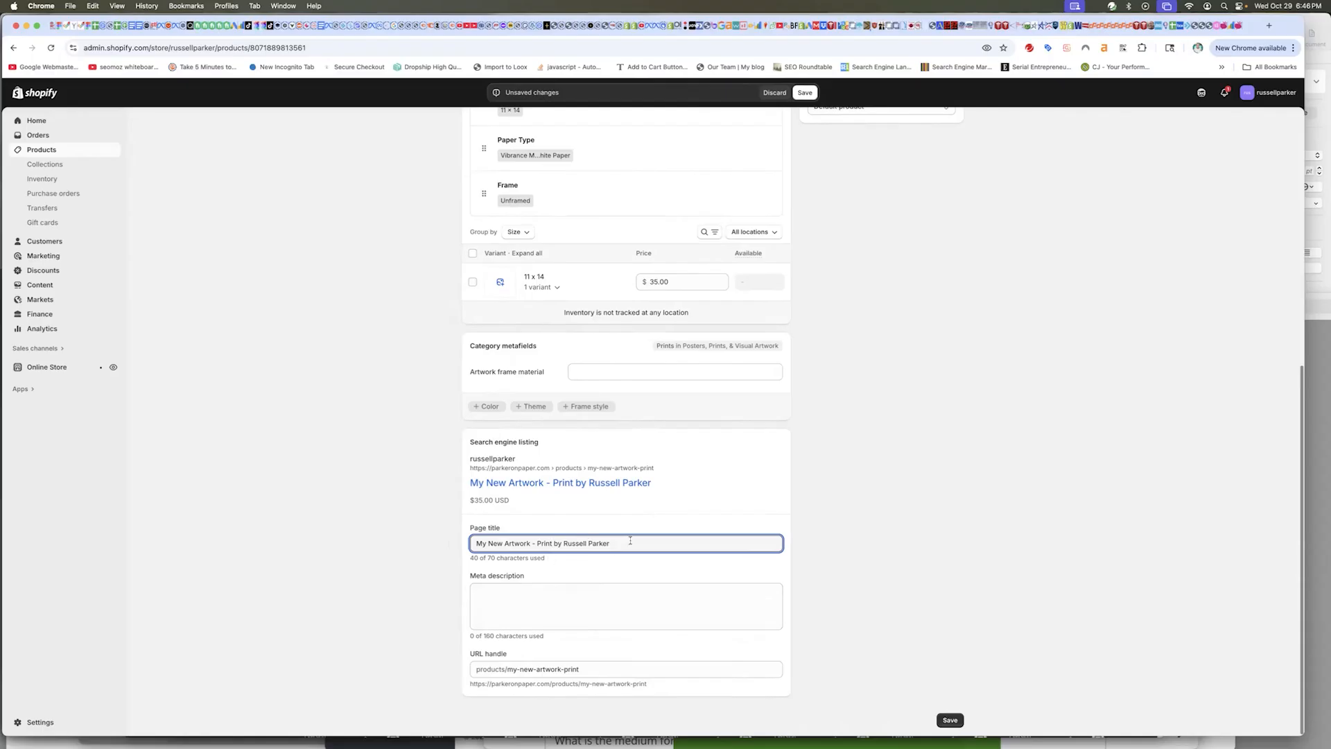
click(947, 720)
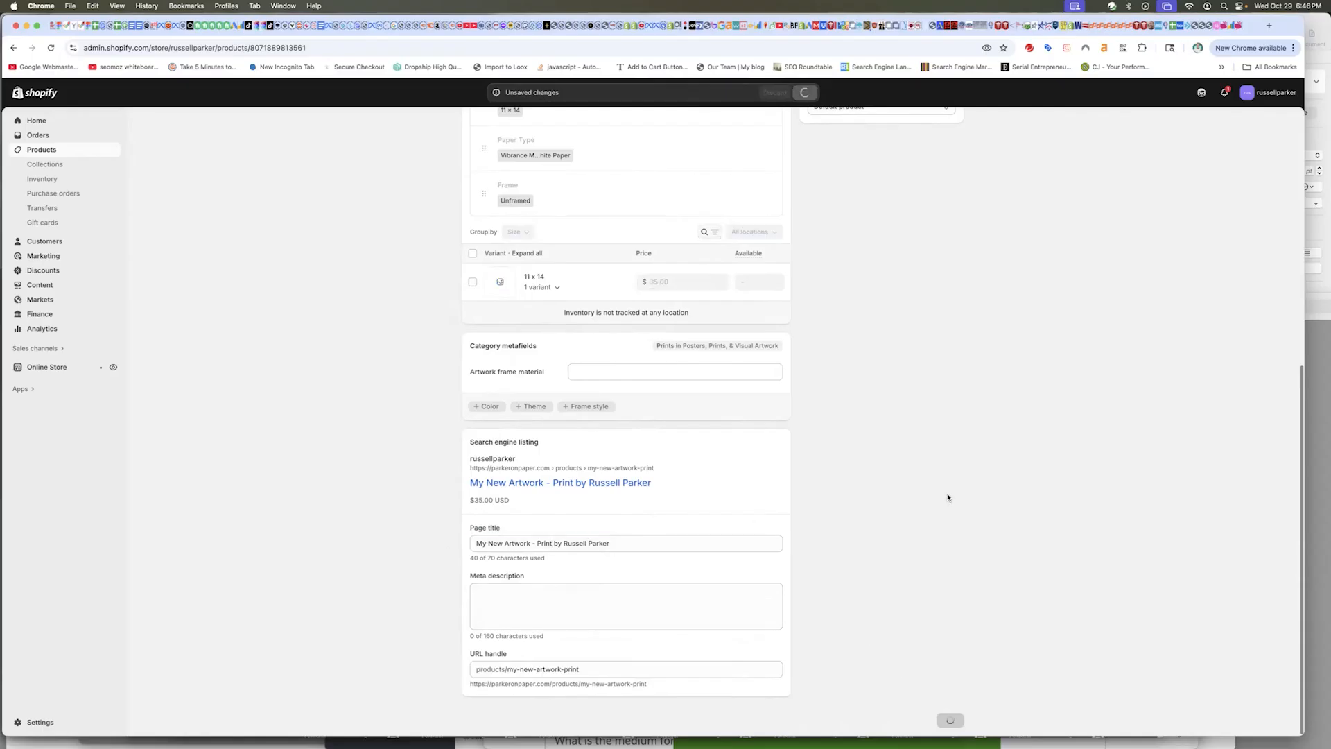
- Reload the storefront's Prints collection and open the My New Artwork - Print product page
key(ctrl+Tab)
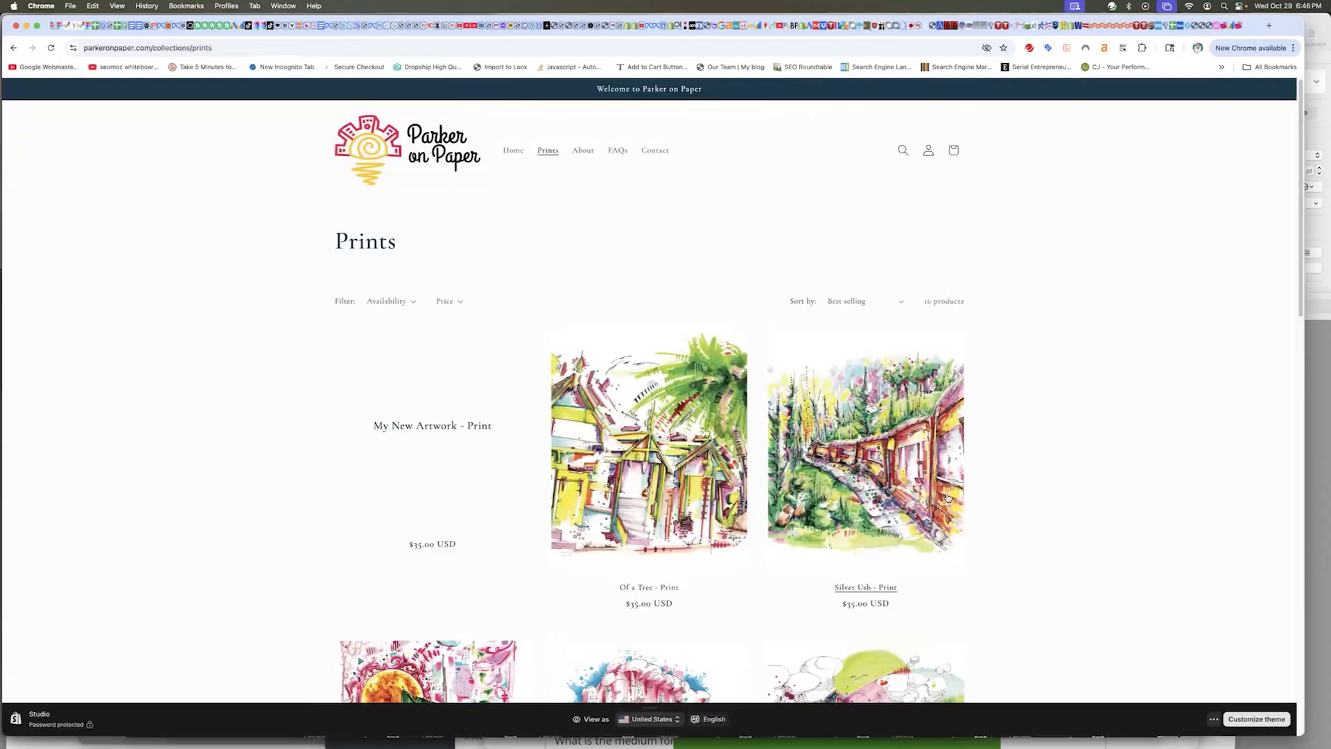
key(super+r)
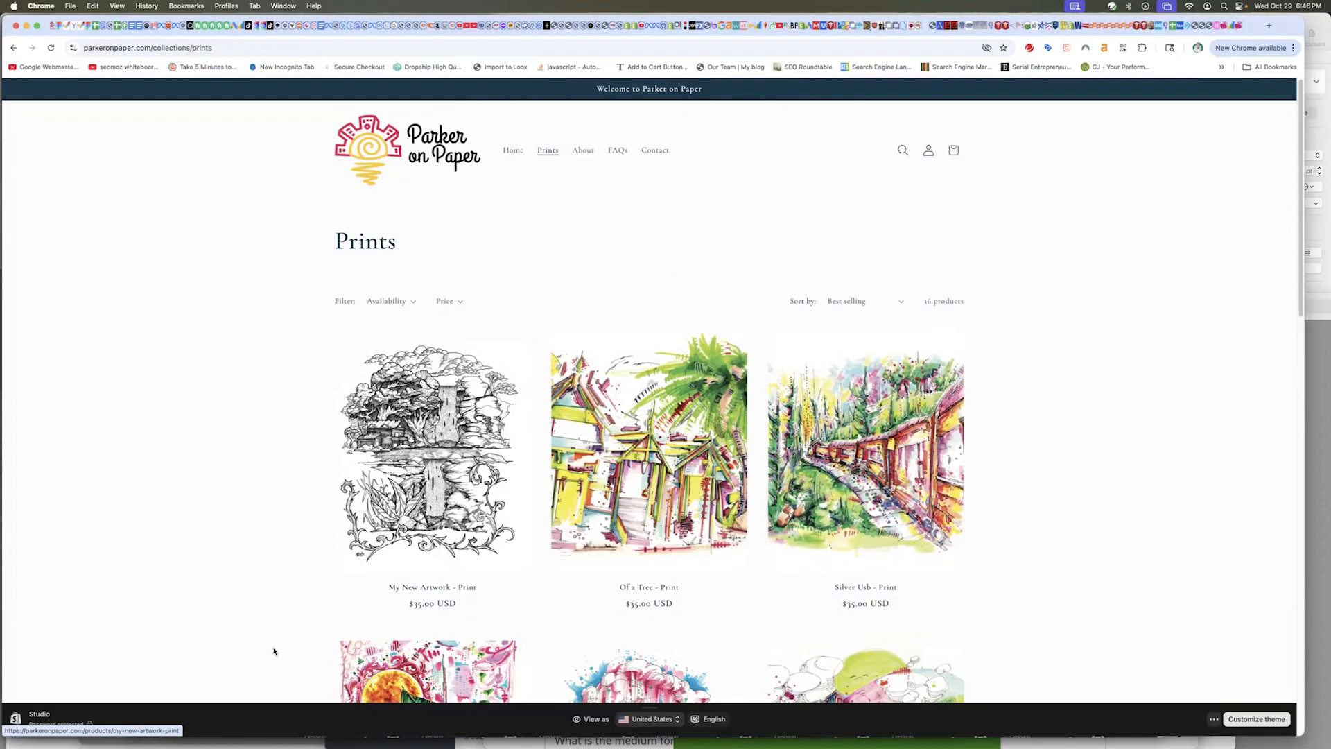
click(406, 431)
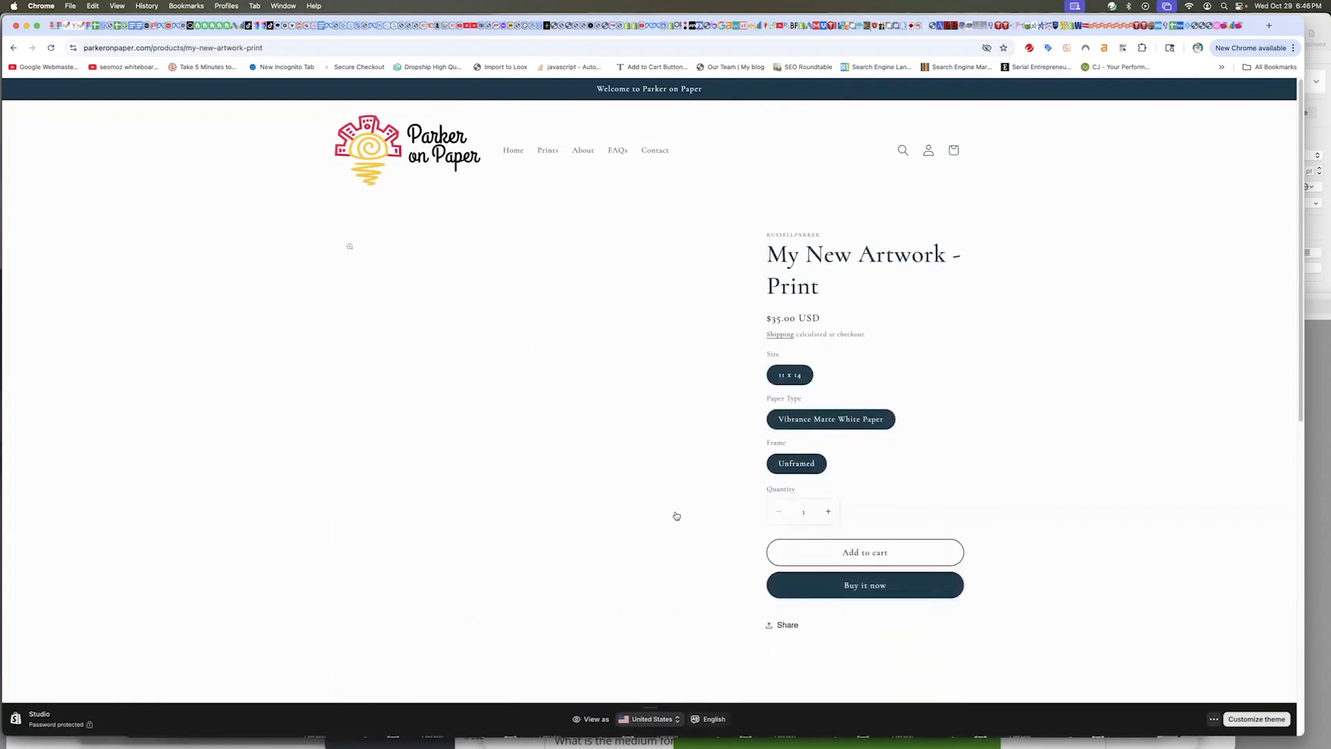
- Enlarge the artwork image on the product page, examine its detail and close the enlarged view
scroll(714, 485, down, 2)
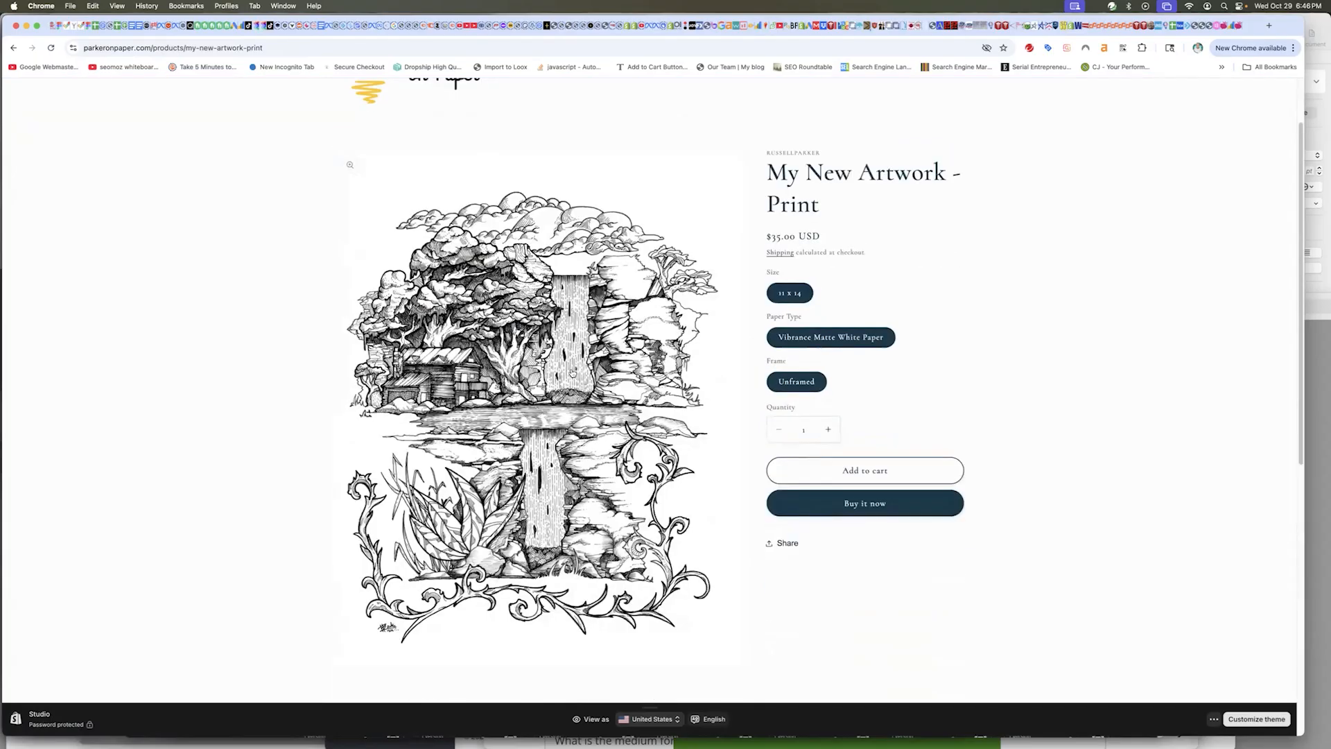
click(573, 373)
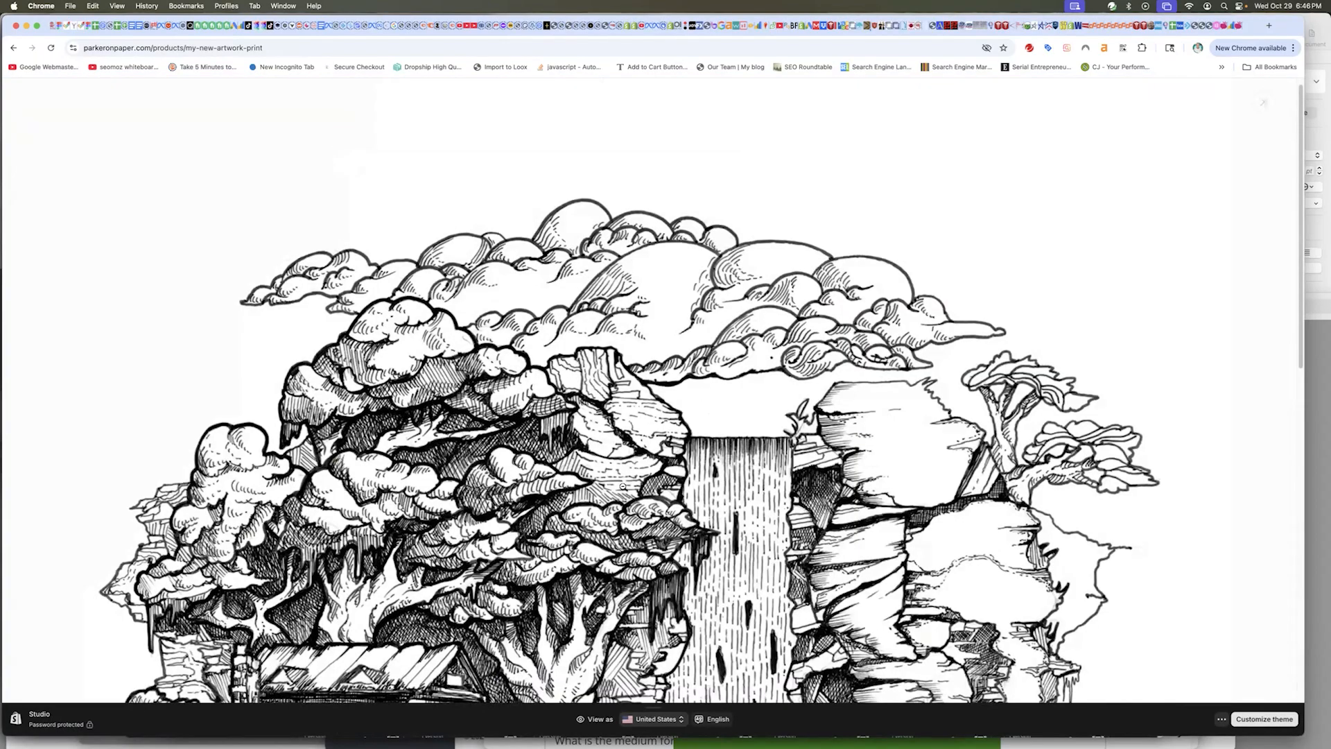
scroll(622, 485, down, 4)
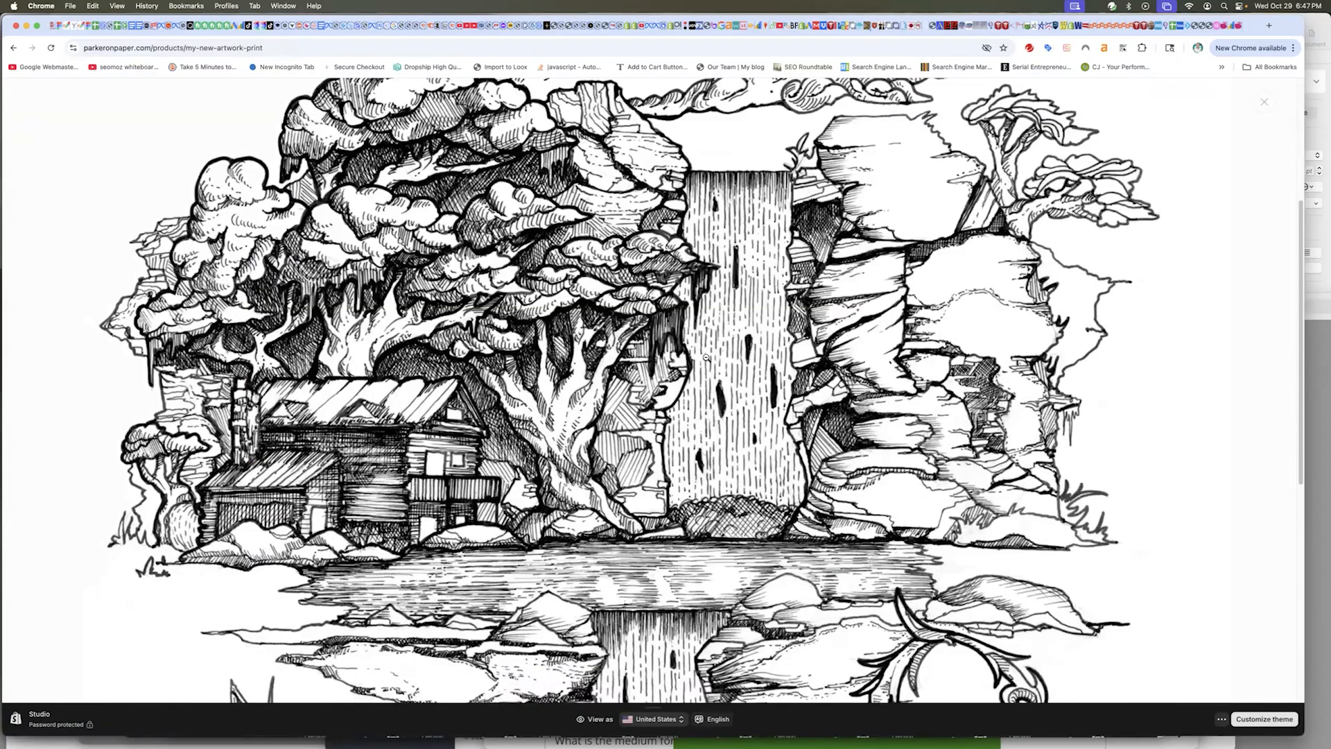
click(984, 384)
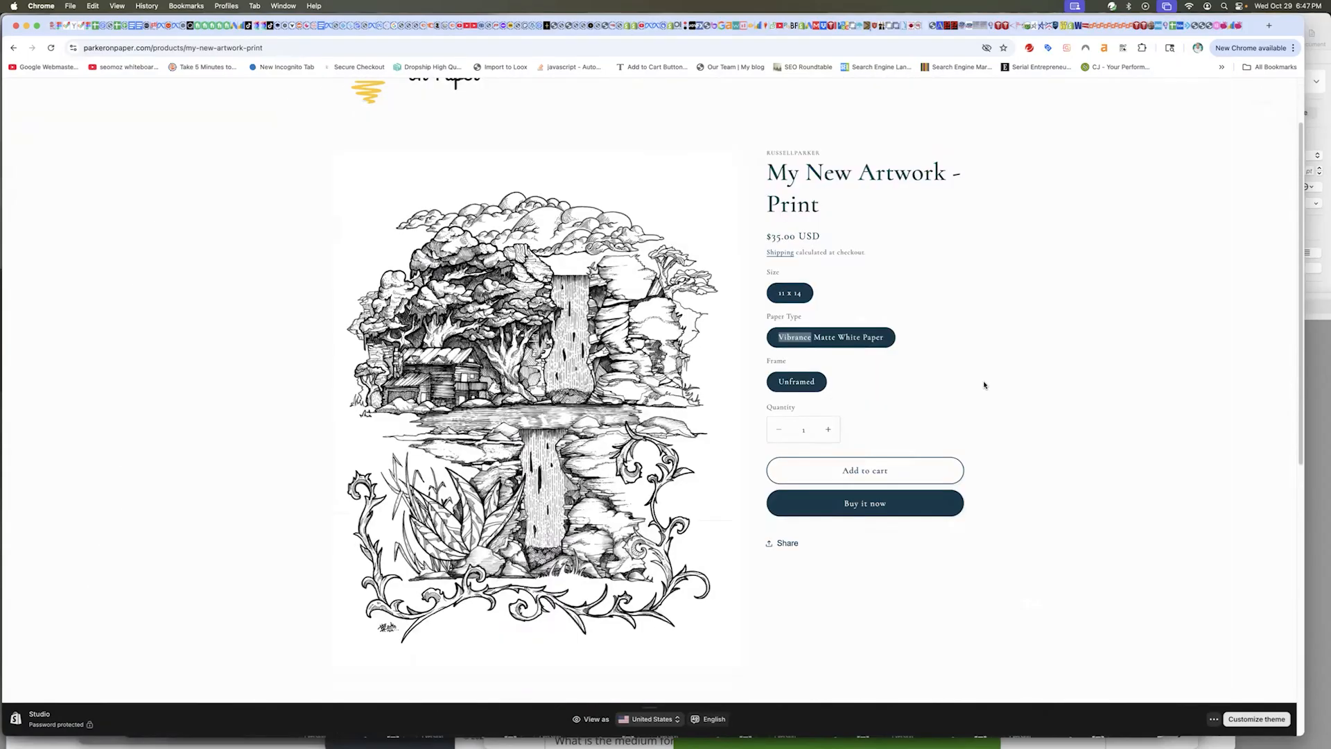